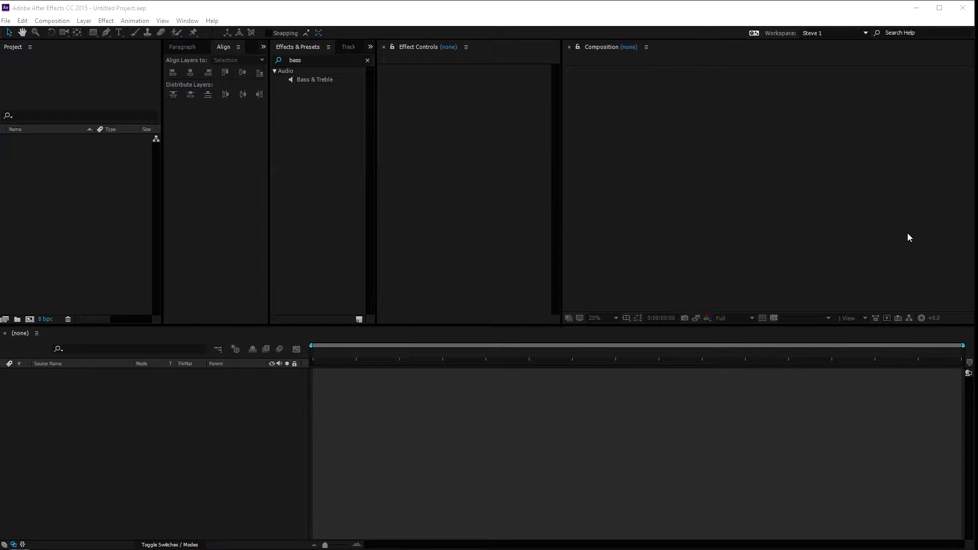
- Import Blues.wav into the project and create a composition from it
left_click_drag(910, 238, 70, 269)
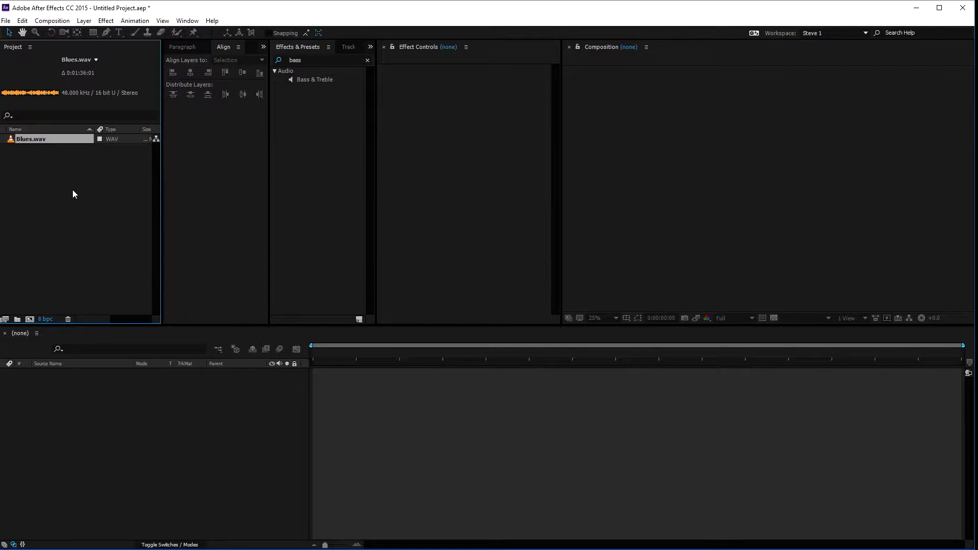
left_click_drag(11, 139, 201, 454)
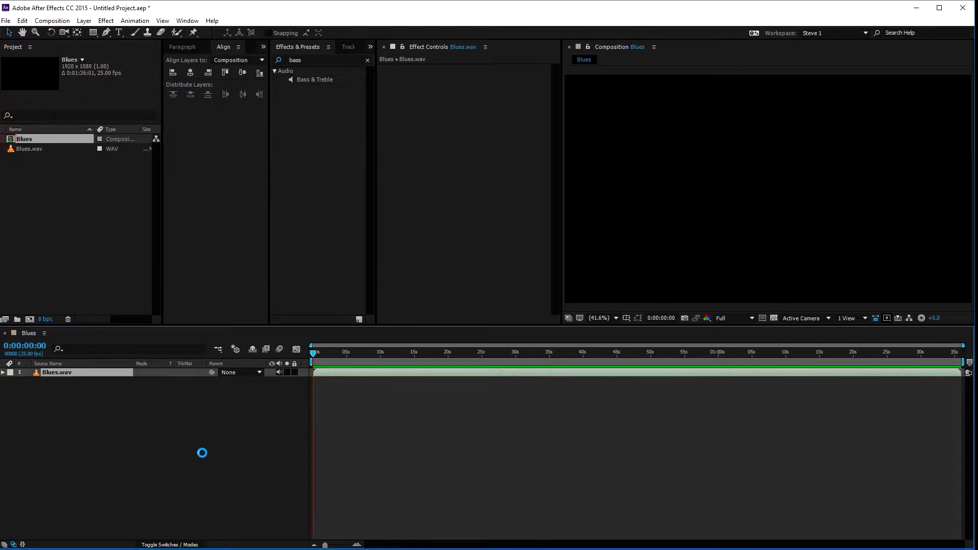
- Reveal the Blues.wav layer's audio waveform and examine it along the timeline
left_click(3, 372)
left_click(12, 381)
left_click(20, 398)
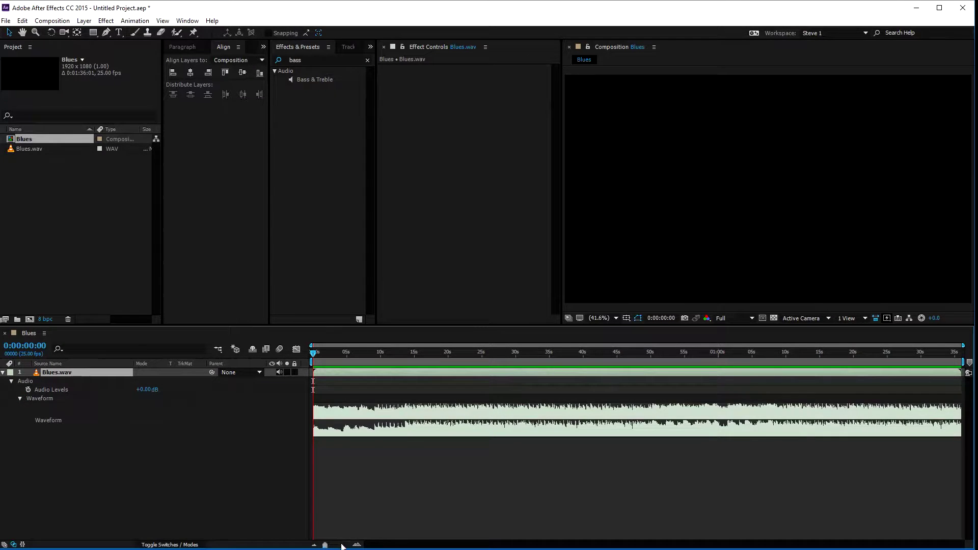
left_click_drag(329, 545, 343, 547)
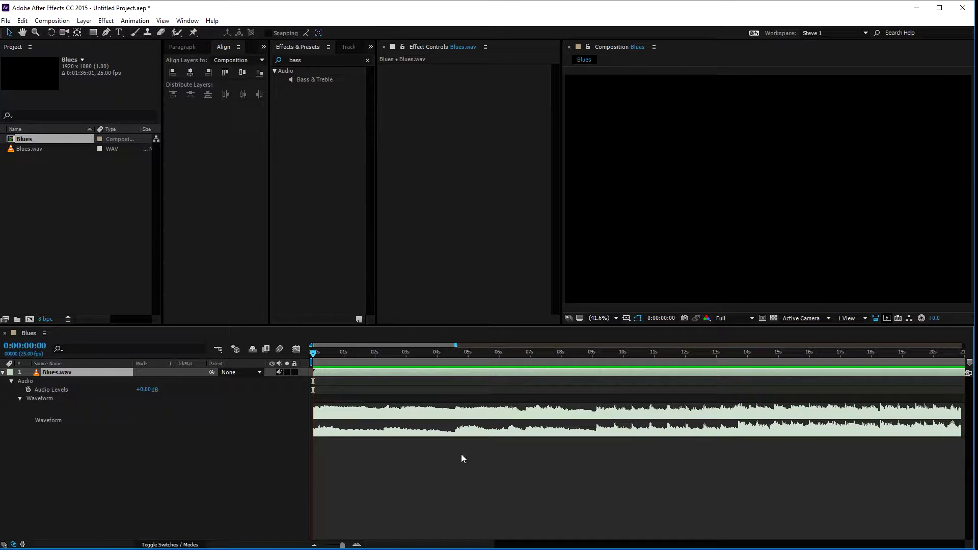
left_click_drag(339, 547, 331, 546)
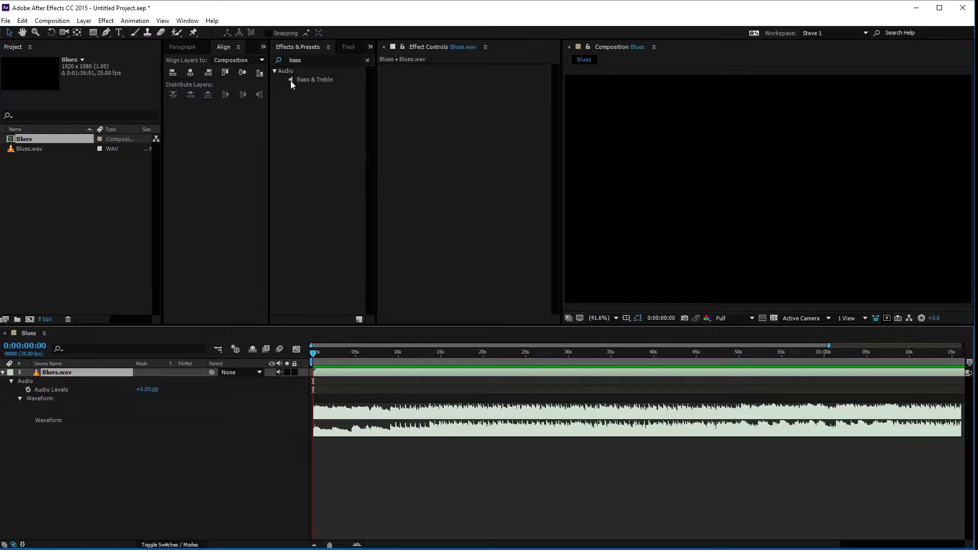
- Apply the Bass & Treble effect to the Blues.wav layer with Bass at -100 and Treble at 100
left_click_drag(291, 79, 410, 380)
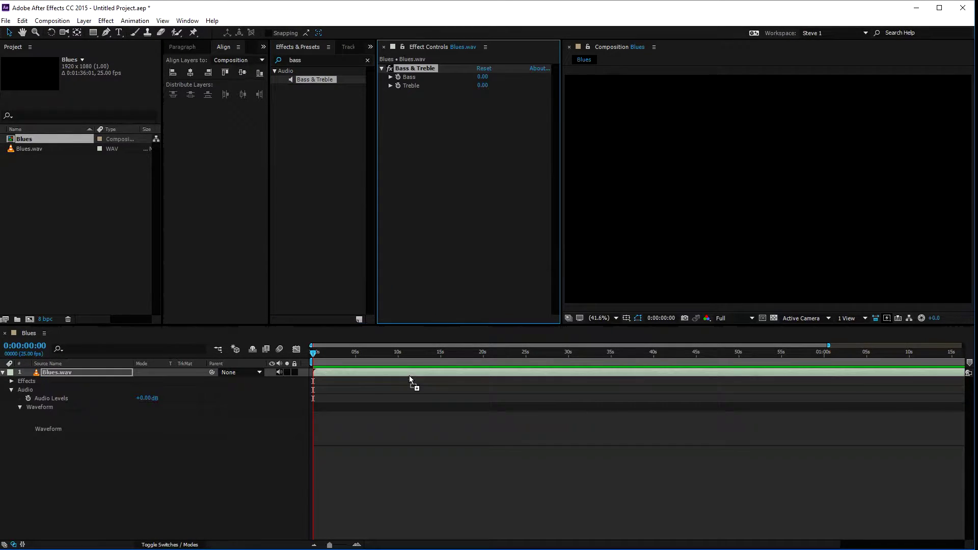
left_click_drag(482, 77, 238, 104)
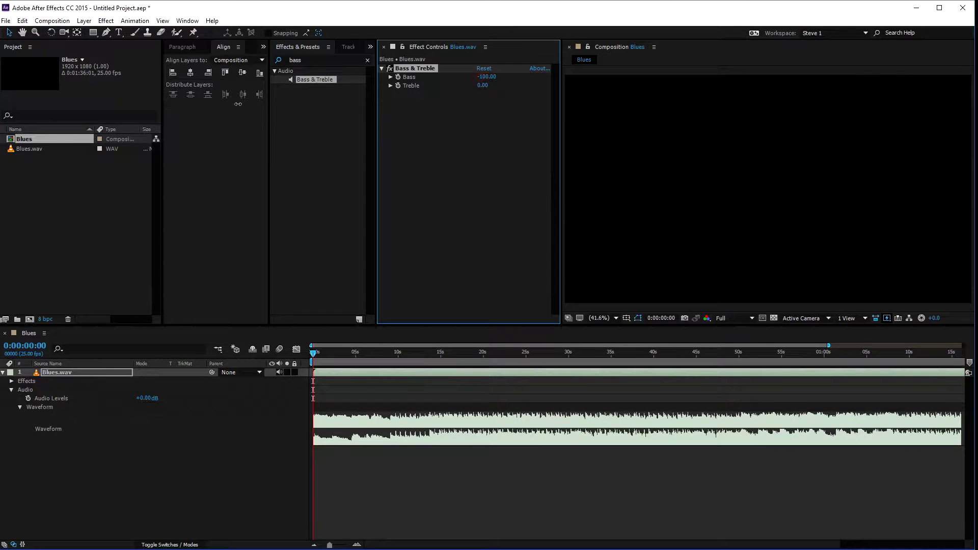
left_click_drag(482, 85, 740, 84)
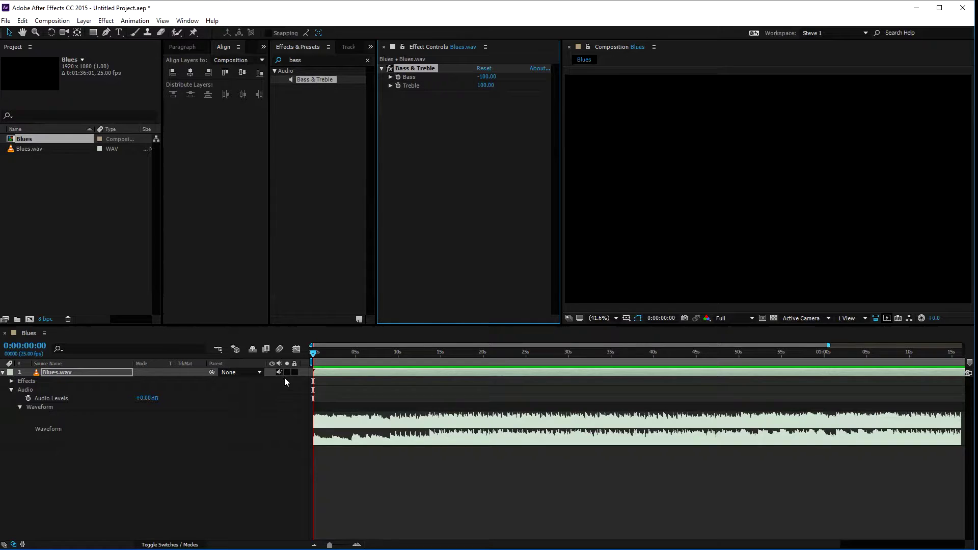
- Convert the Blues.wav layer's audio to keyframes
right_click(352, 375)
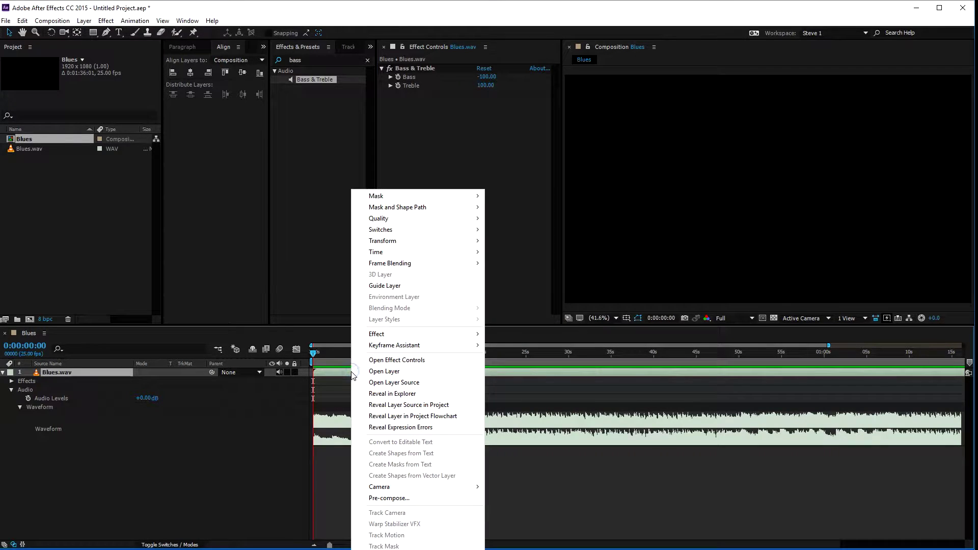
mouse_move(426, 343)
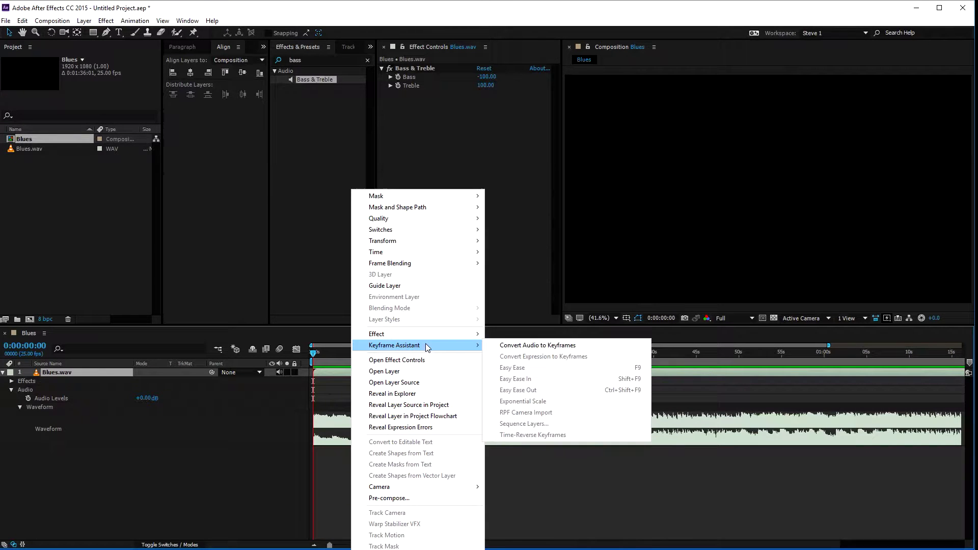
left_click(557, 345)
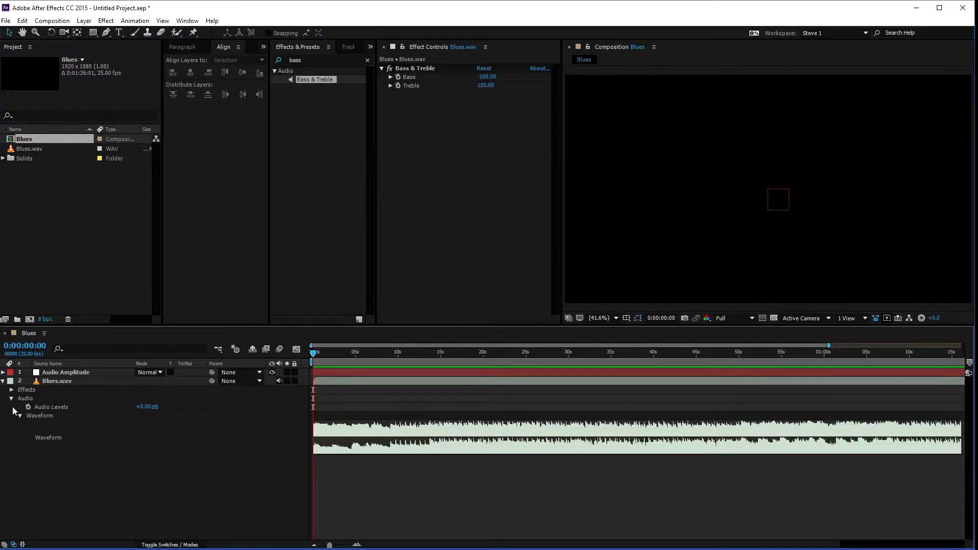
- Delete the Left Channel and Right Channel effects from the Audio Amplitude layer, keeping only Both Channels
left_click(3, 381)
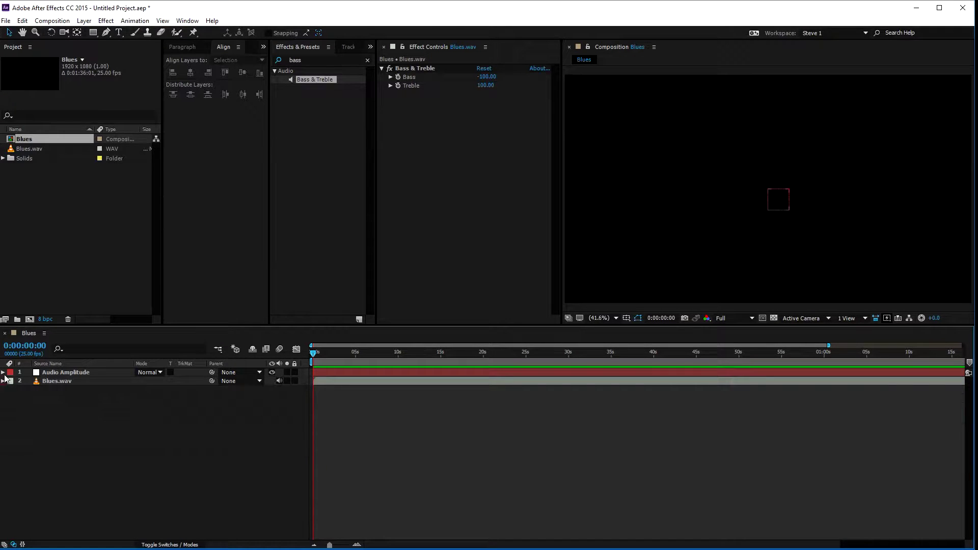
left_click(3, 373)
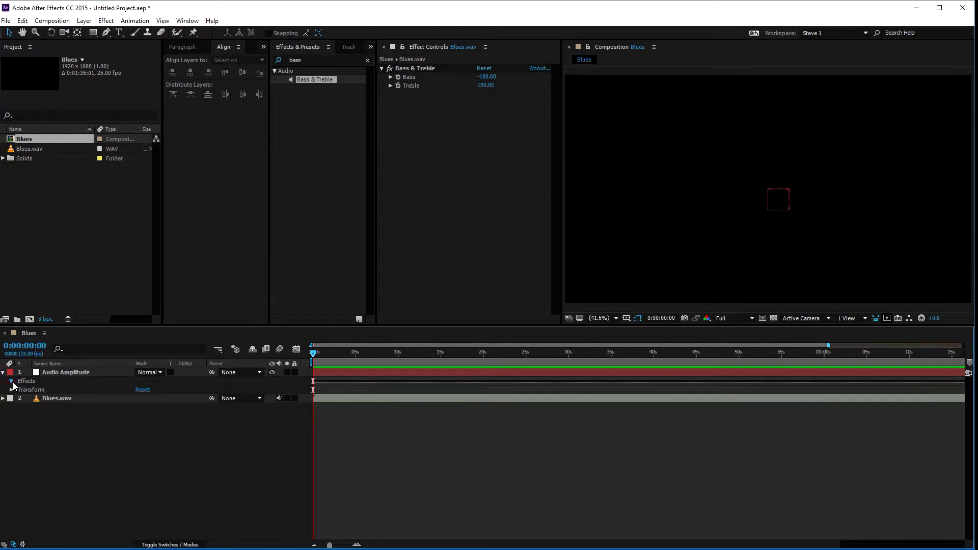
left_click(11, 381)
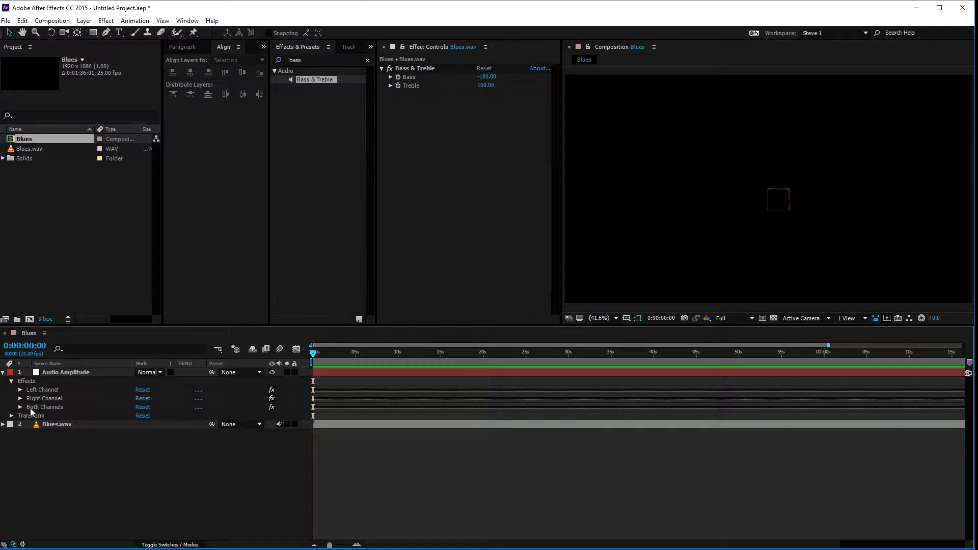
left_click(20, 407)
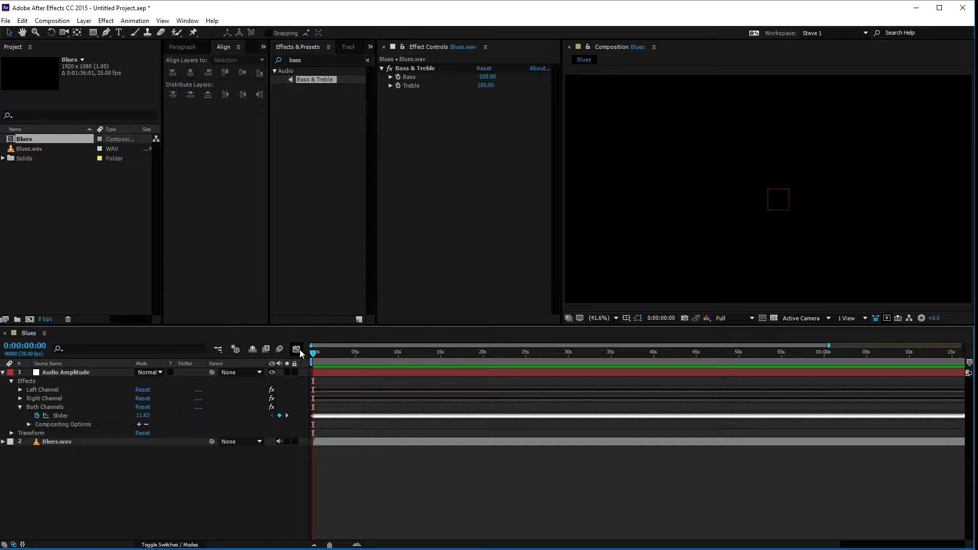
left_click(57, 390)
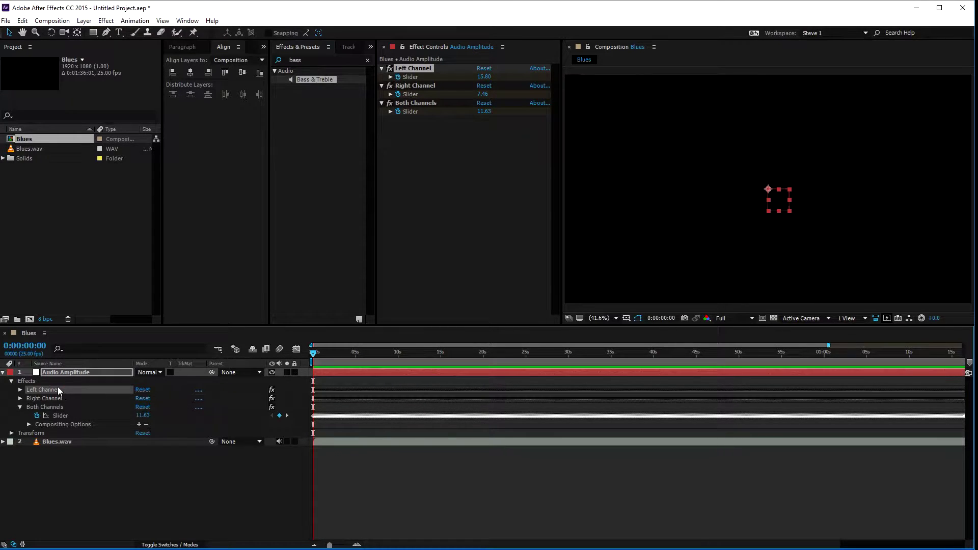
key("Delete")
left_click(62, 390)
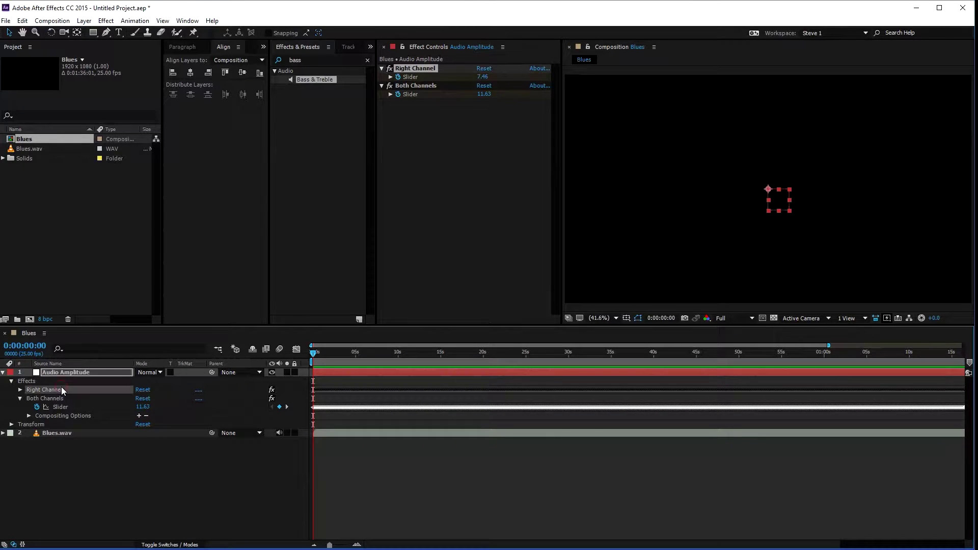
key("Delete")
- Examine the value range of the Both Channels slider's curve in the graph editor
left_click(61, 390)
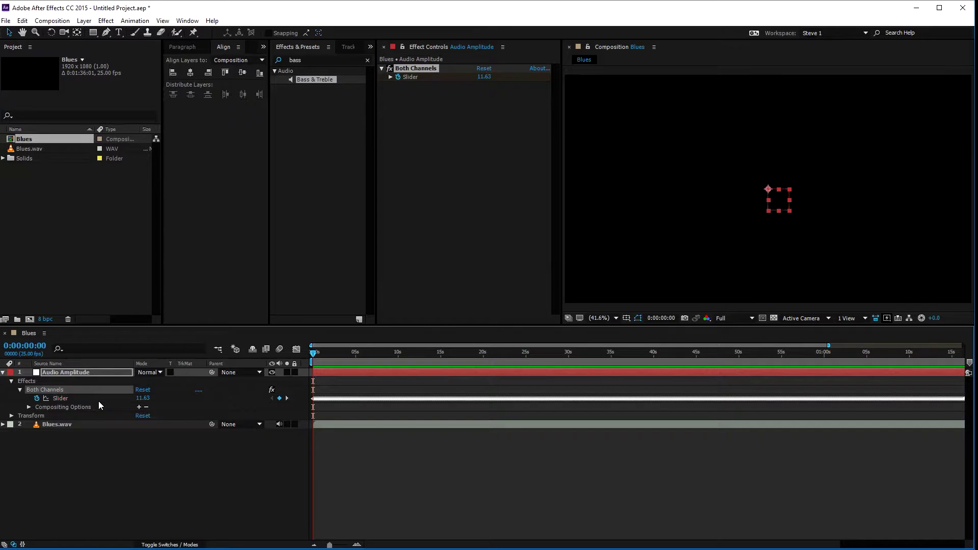
left_click(296, 349)
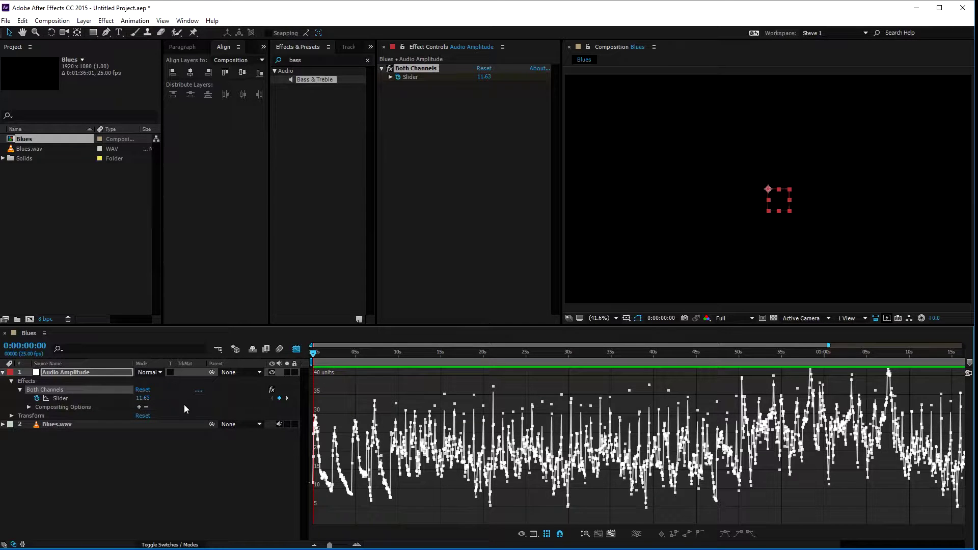
left_click(296, 349)
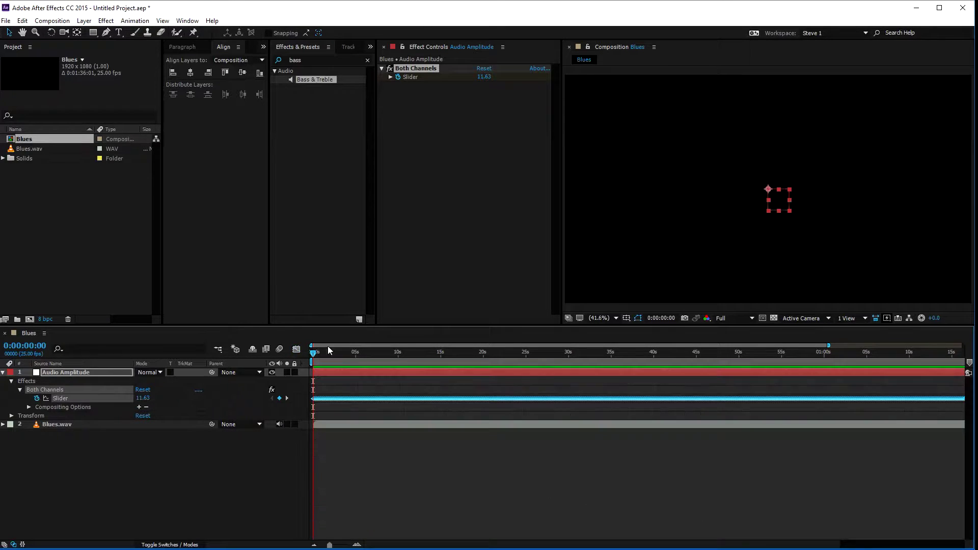
- Add the expression linear(value,5,45,0,30) to the Both Channels slider of the Audio Amplitude layer
left_click(37, 399, "alt")
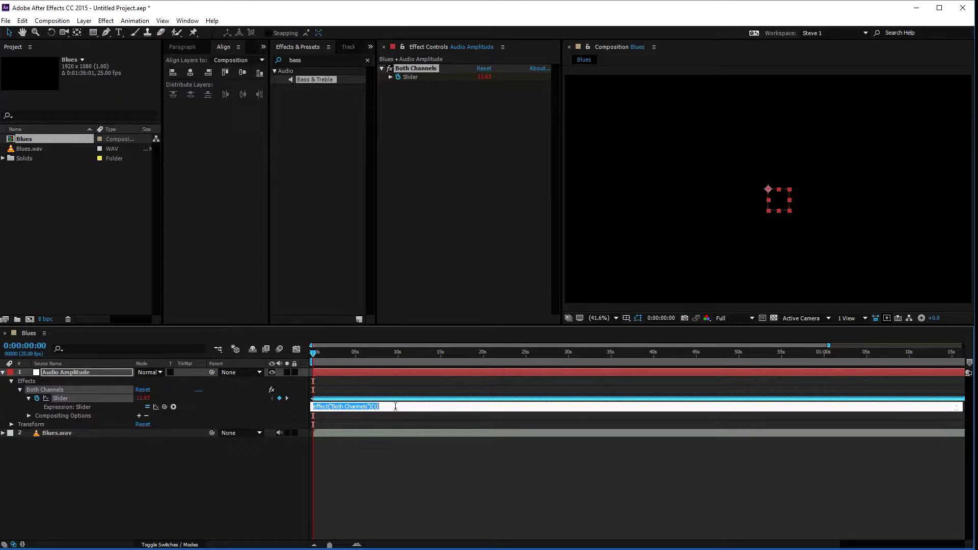
type("linear(value,0,45,0")
double_click(344, 407)
type("5")
left_click(388, 407)
type(",30")
left_click(411, 488)
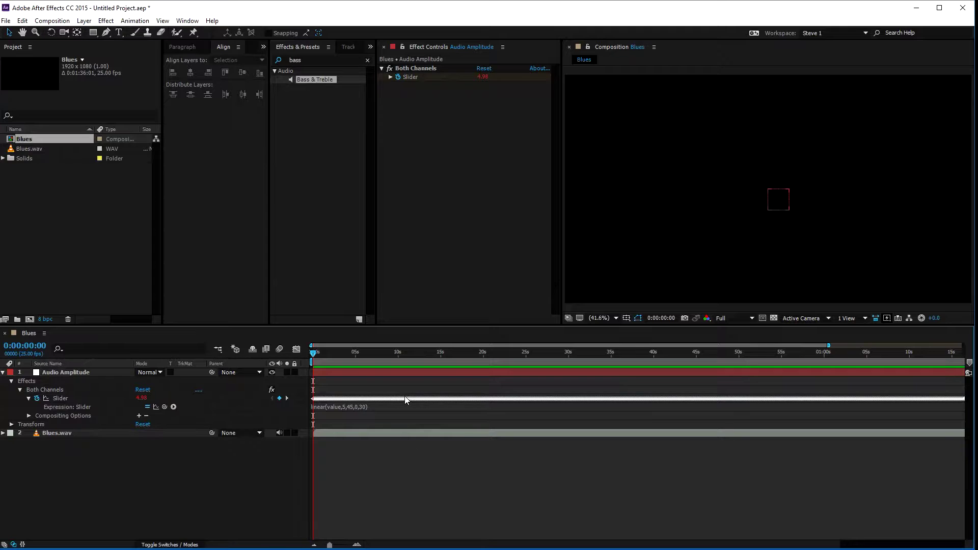
- Create a 1920 x 1080 px solid named e3d and give its layer a green label
mouse_move(393, 401)
right_click(146, 467)
mouse_move(176, 475)
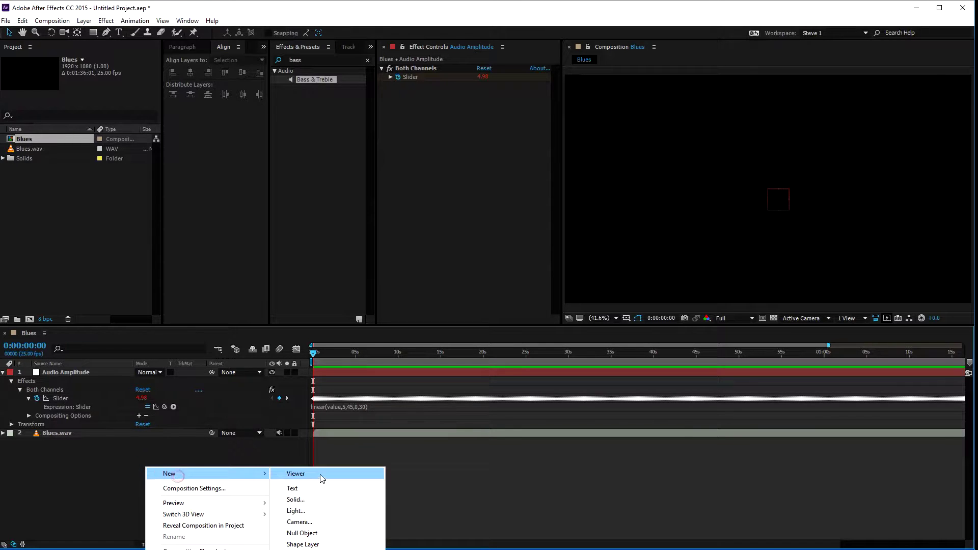
left_click(334, 504)
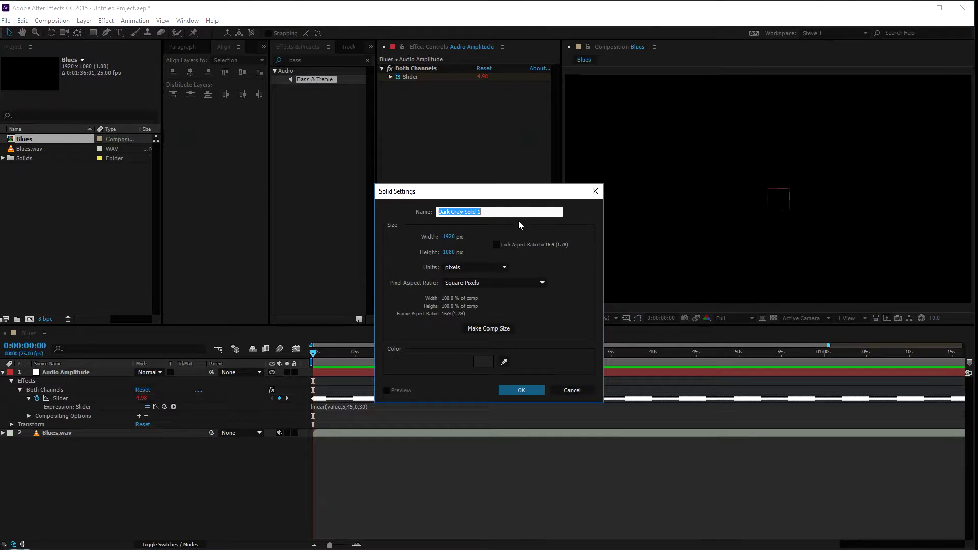
type("e3d")
left_click(530, 388)
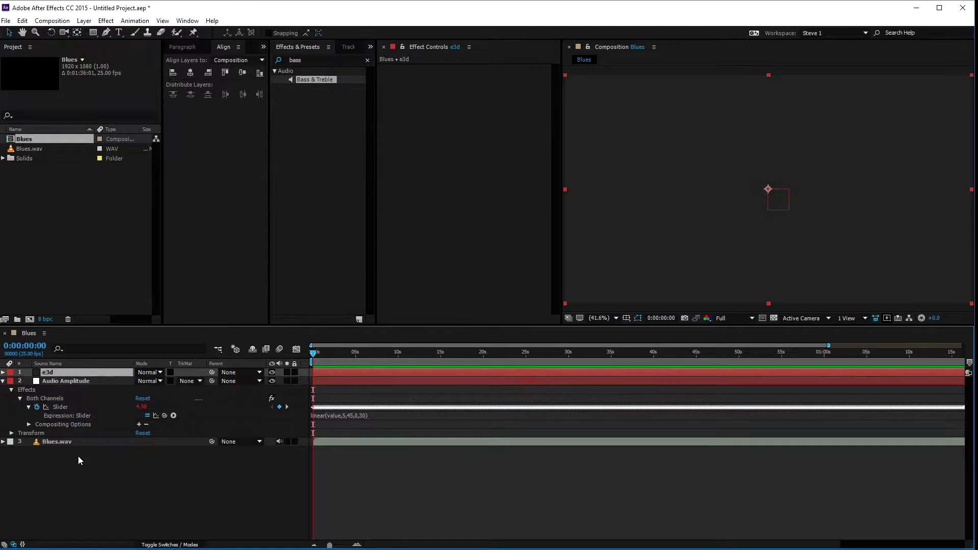
left_click(10, 372)
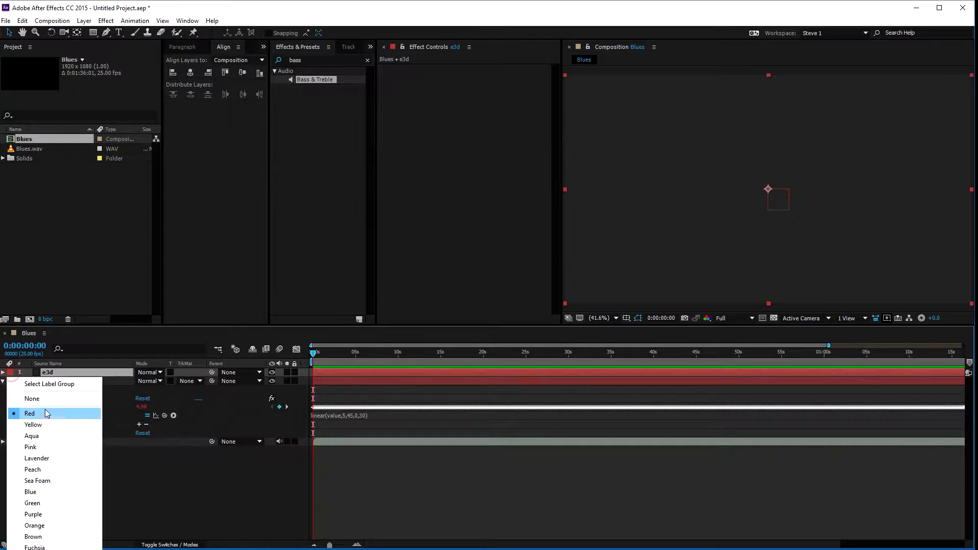
left_click(57, 503)
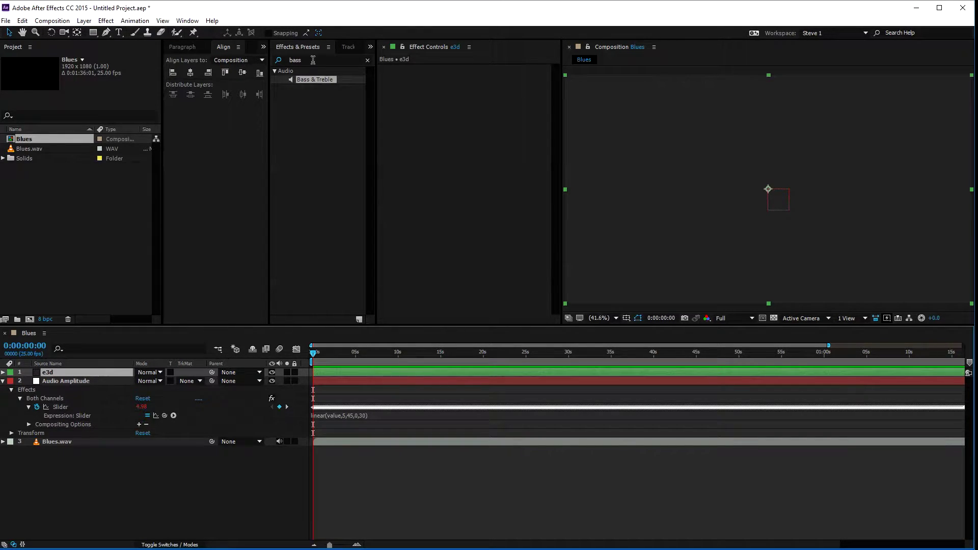
- Apply the Video Copilot Element effect to the e3d layer
left_click(368, 60)
scroll(324, 283, "down", 5)
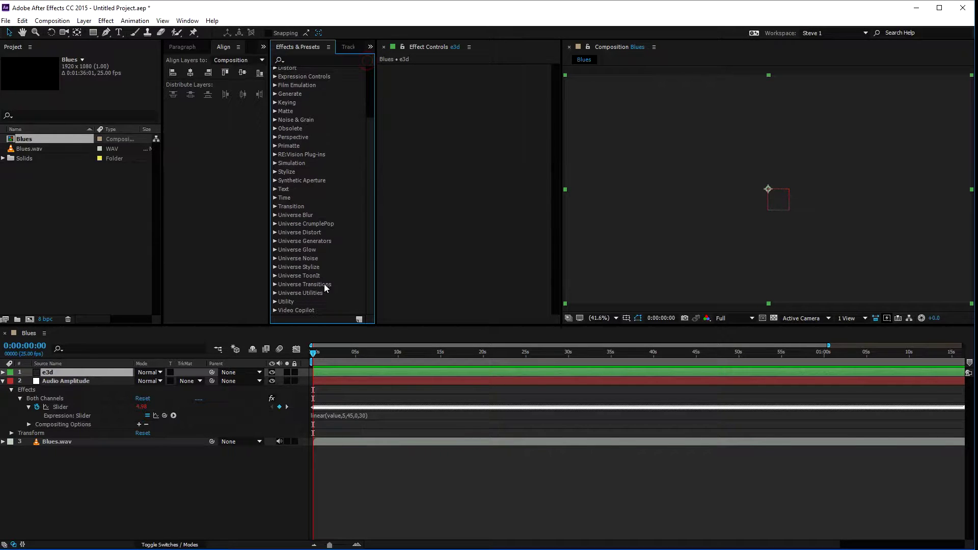
left_click_drag(301, 302, 383, 374)
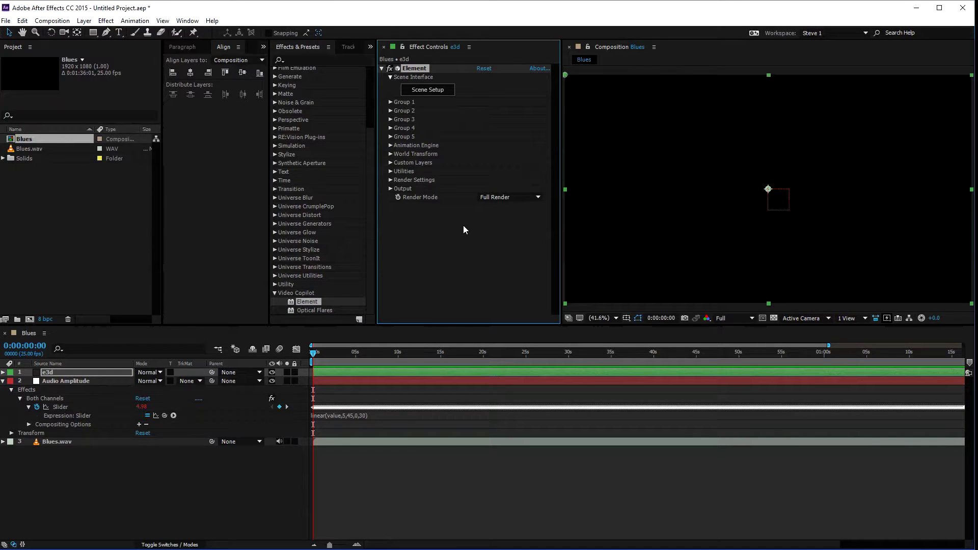
- Open Element's scene setup and add the donut model from the V1_Models Primitives collection
left_click(433, 91)
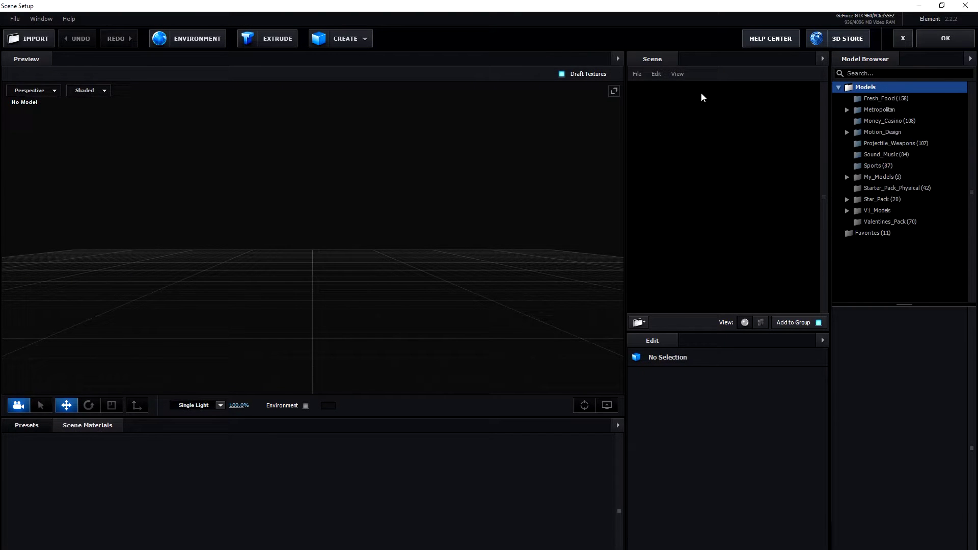
left_click(848, 209)
left_click(892, 235)
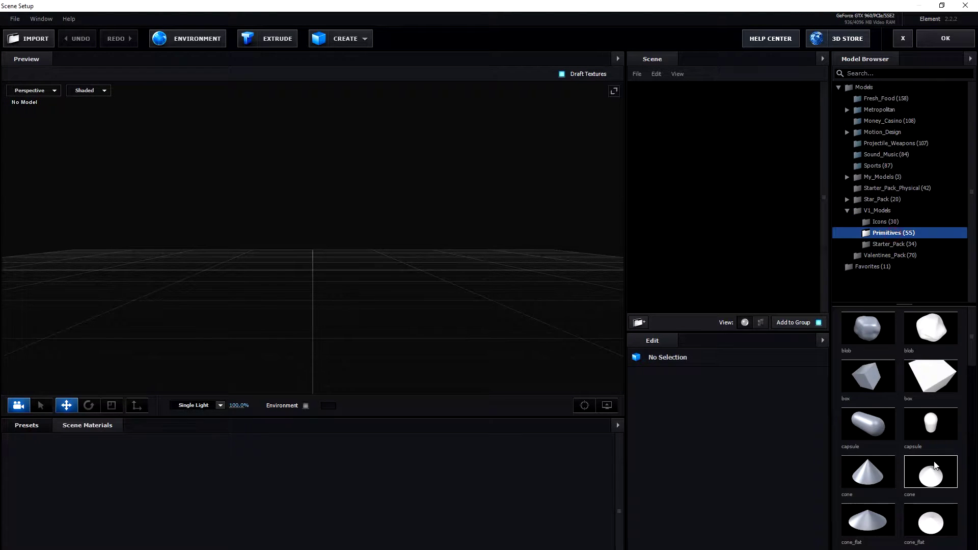
scroll(930, 452, "down", 3)
scroll(934, 452, "down", 2)
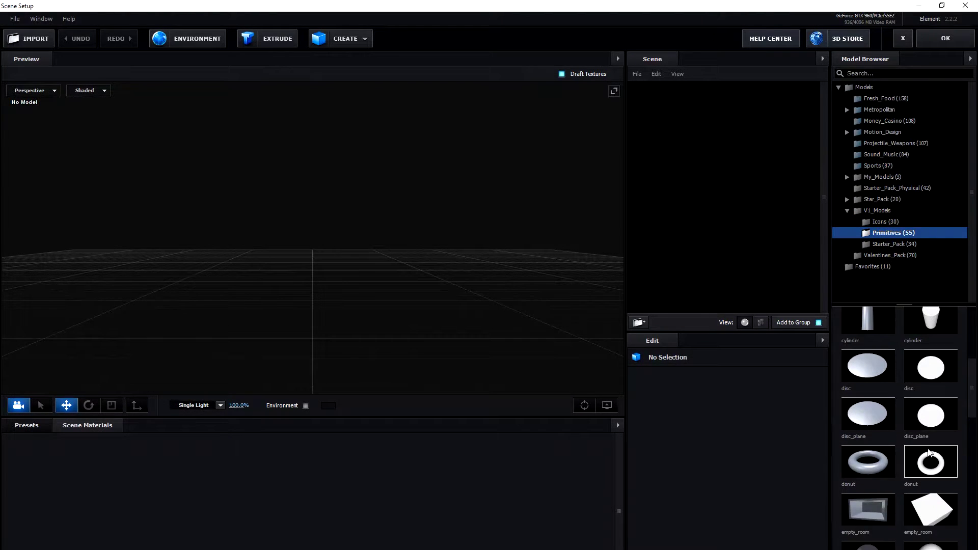
double_click(868, 463)
- Scale the donut model to 10.5% on all axes and accept the Element scene
left_click_drag(549, 307, 478, 296)
left_click_drag(744, 415, 658, 427)
left_click_drag(359, 239, 418, 279)
left_click_drag(733, 415, 707, 418)
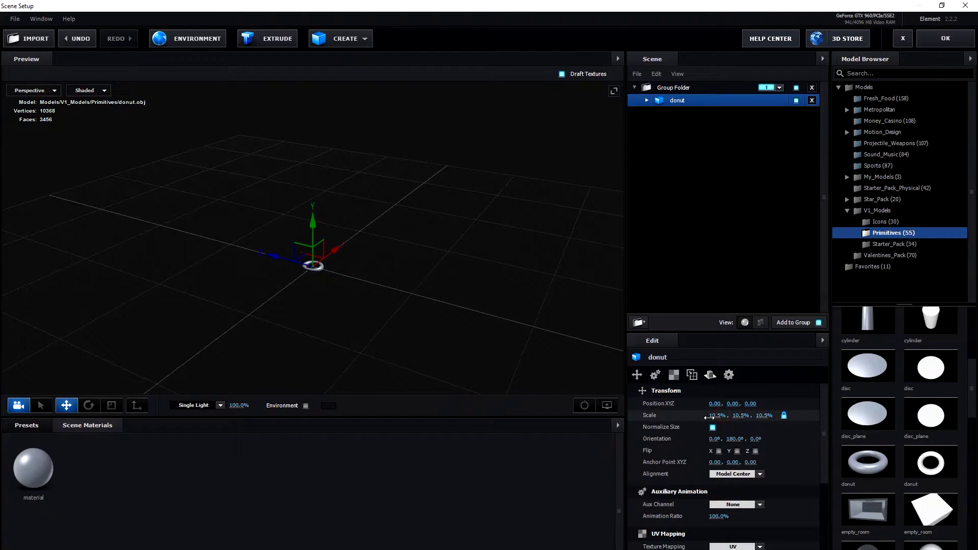
mouse_move(351, 276)
left_mouse_down()
mouse_move(366, 310)
mouse_move(353, 270)
left_mouse_up()
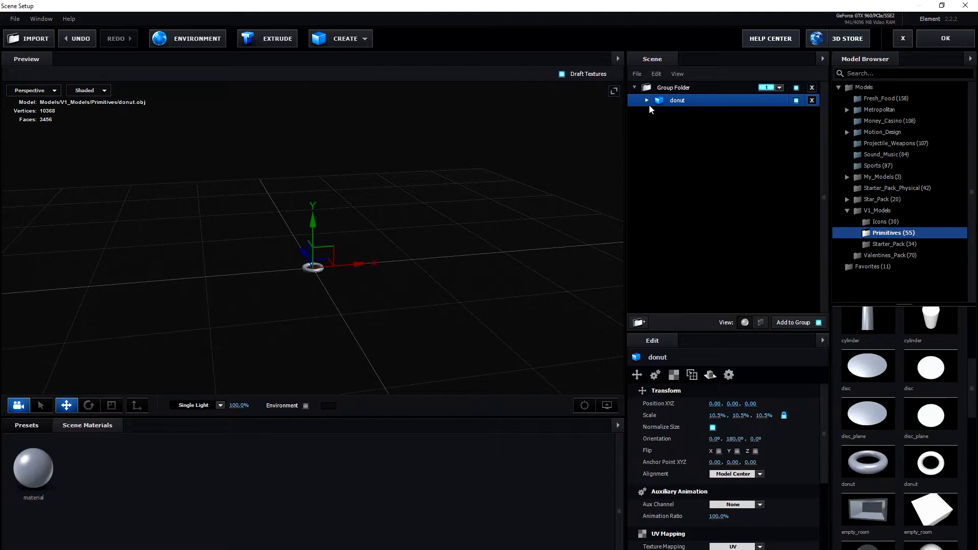
left_click(937, 39)
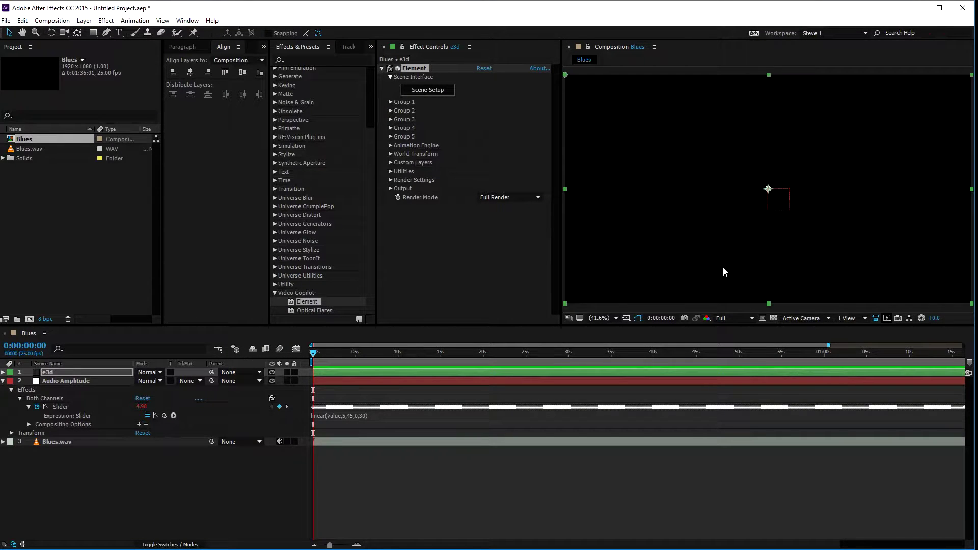
- Set Element's Group 1 particle replicator on the e3d layer to 1200 particles in a Sphere shape
left_click(3, 372)
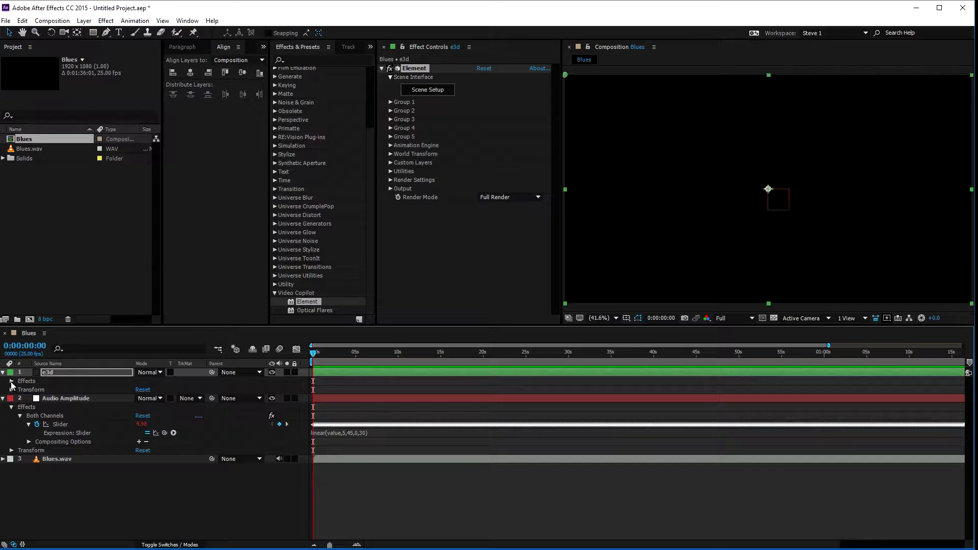
left_click(11, 381)
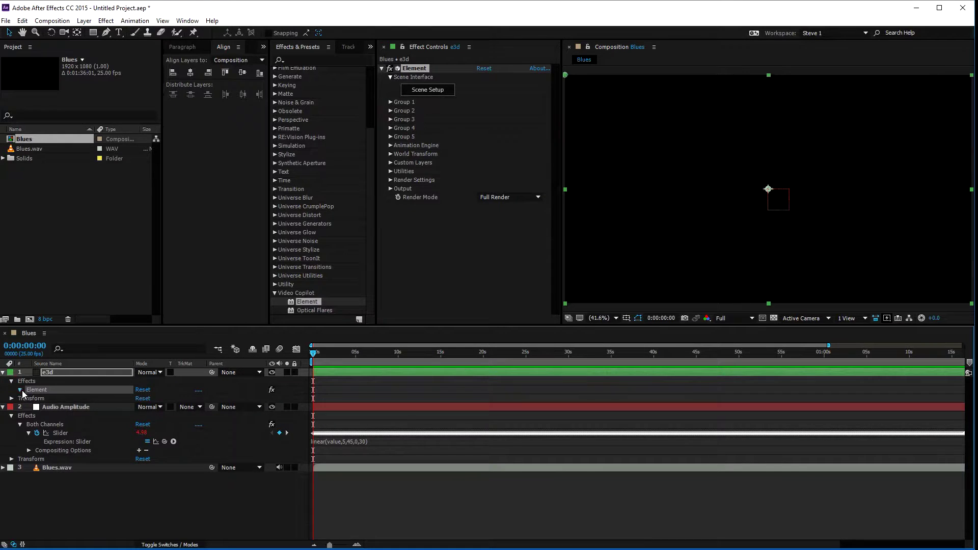
left_click(21, 391)
left_click(28, 407)
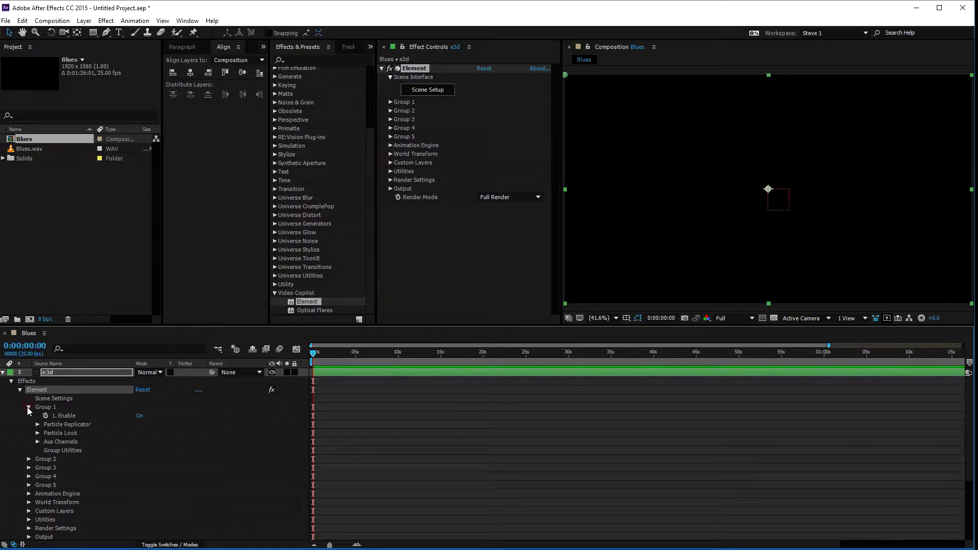
left_click(37, 425)
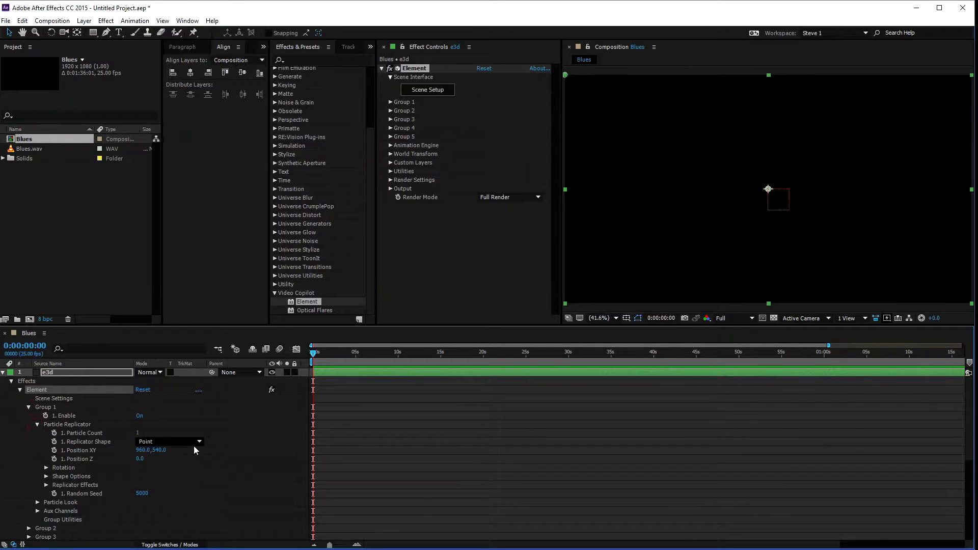
left_click(139, 432)
type("1200")
left_click(188, 441)
left_click(179, 486)
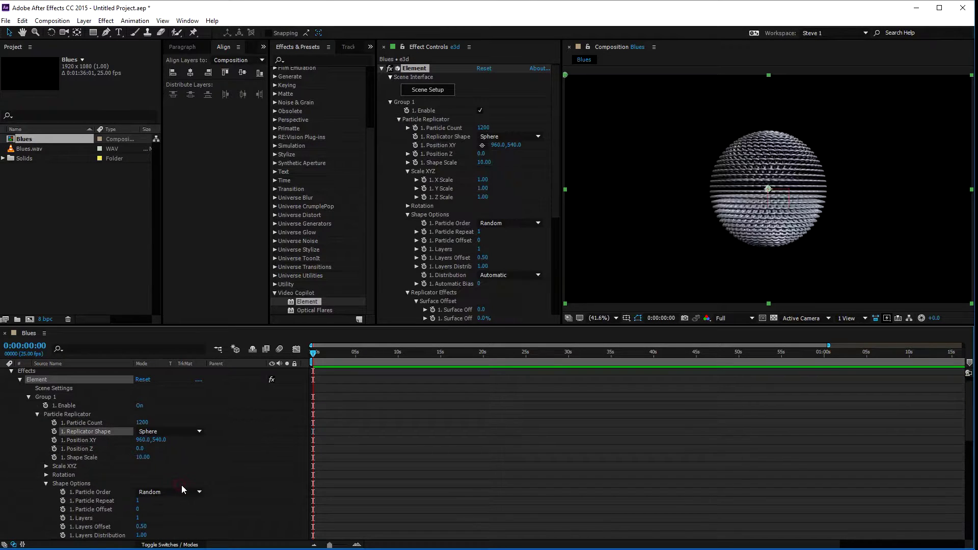
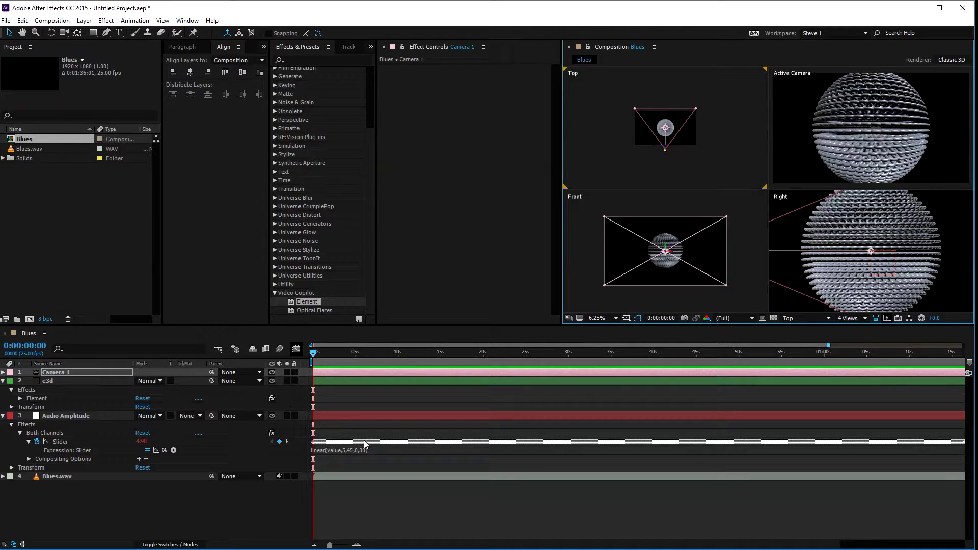
- Create an orbit null for Camera 1
right_click(365, 372)
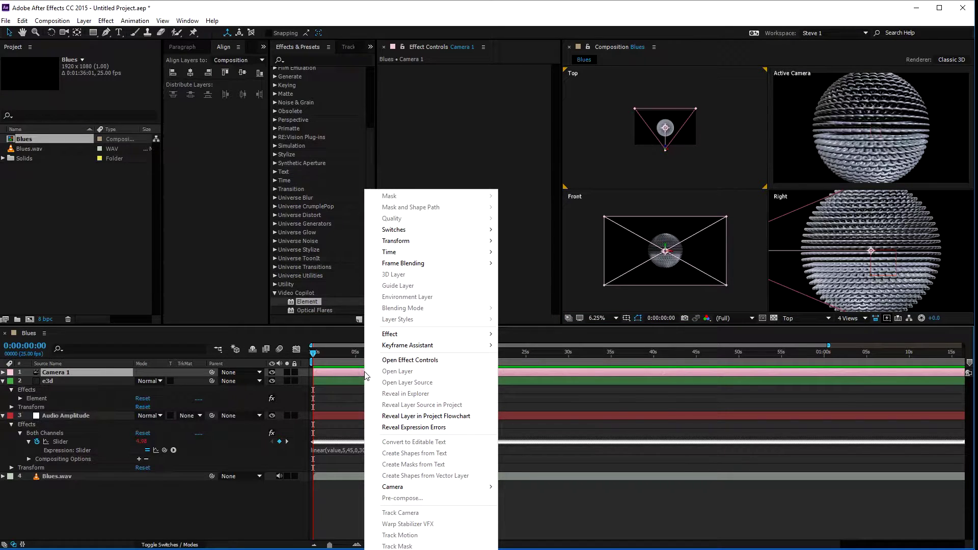
mouse_move(487, 489)
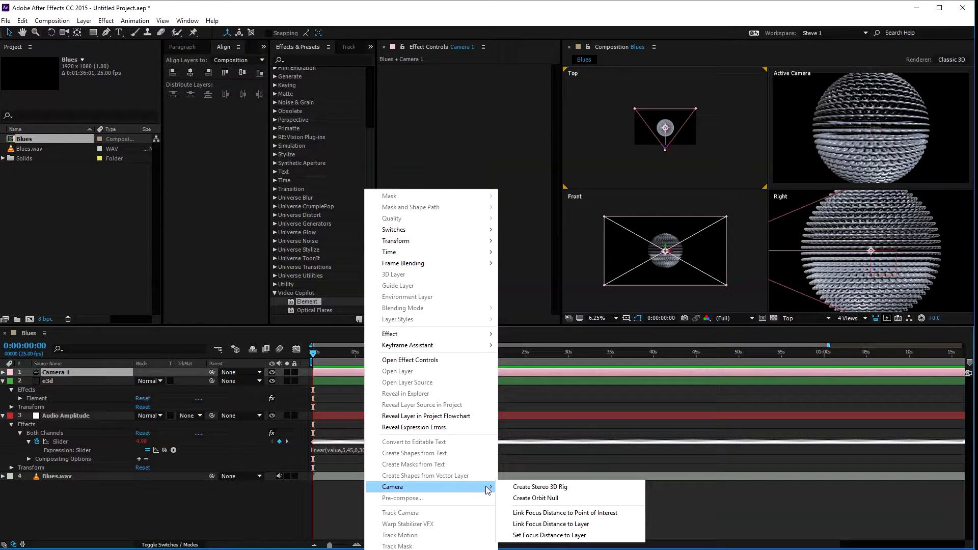
left_click(550, 499)
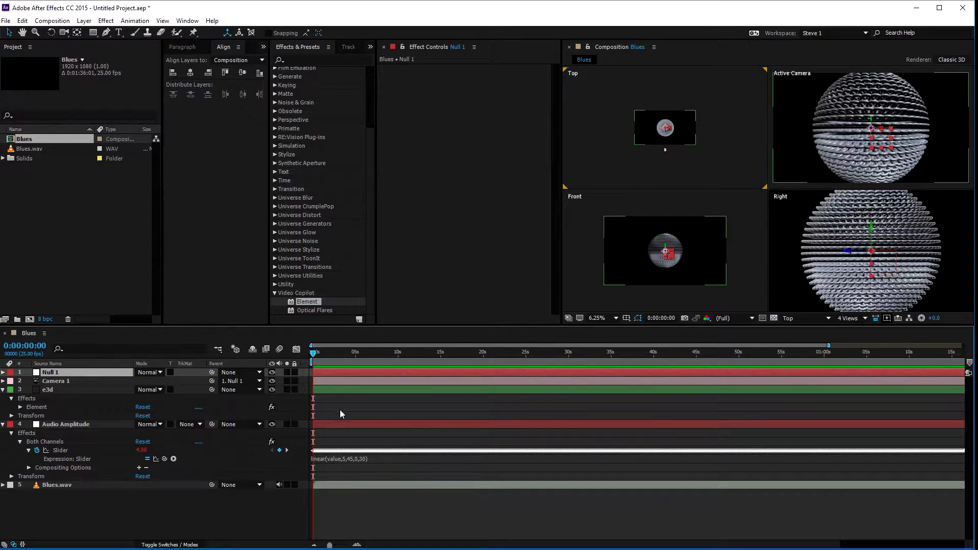
- Keyframe Null 1's Y Rotation from 0 at the start to one full revolution at 0:01:15:24, then scrub through the rotation
left_click(3, 372)
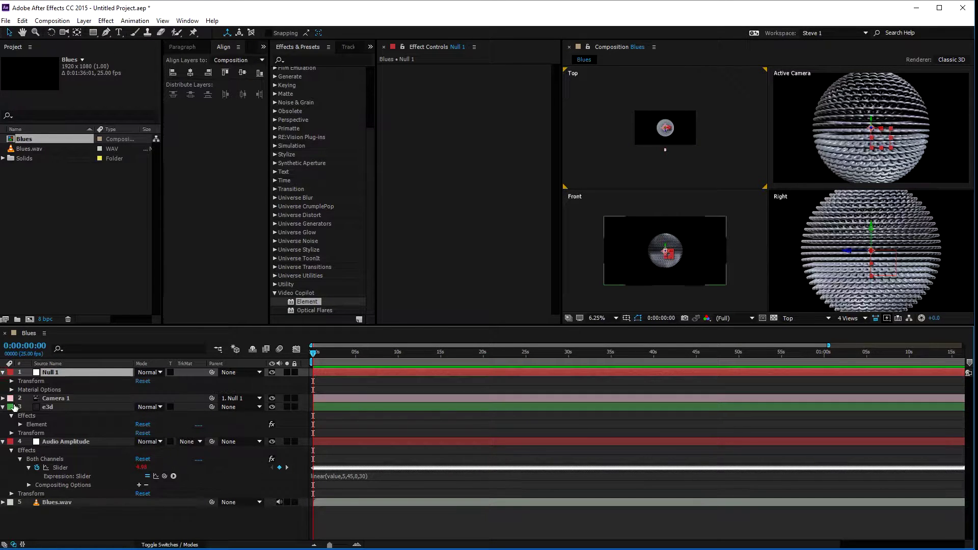
left_click(12, 381)
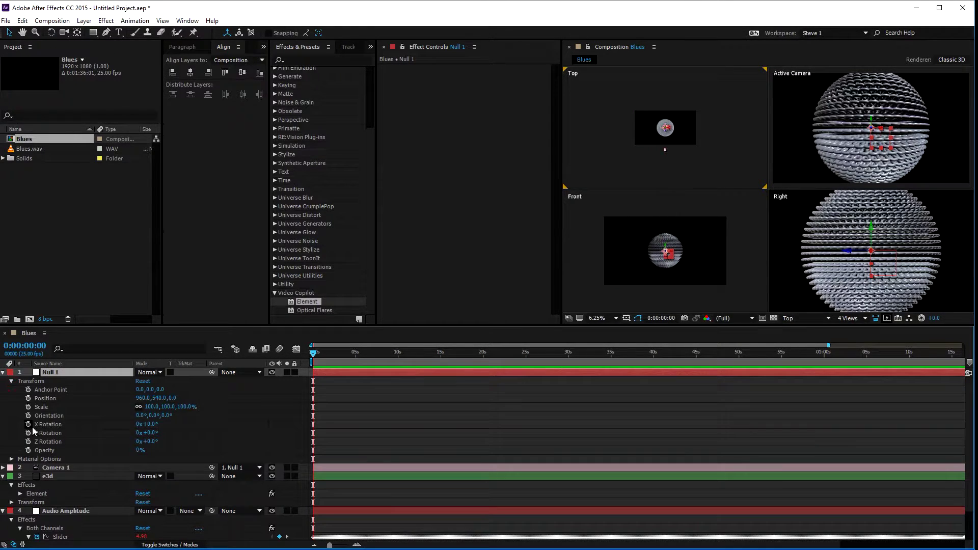
left_click(28, 433)
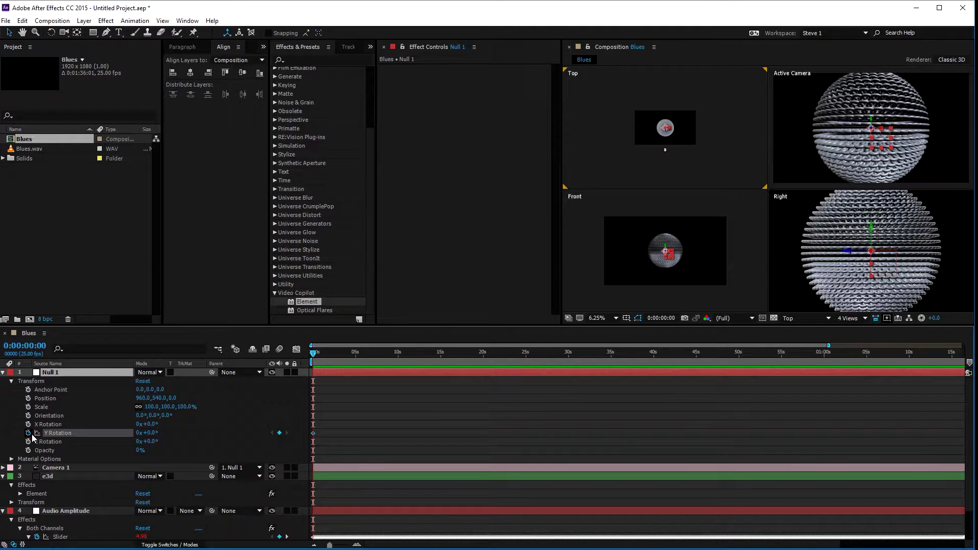
left_click(960, 352)
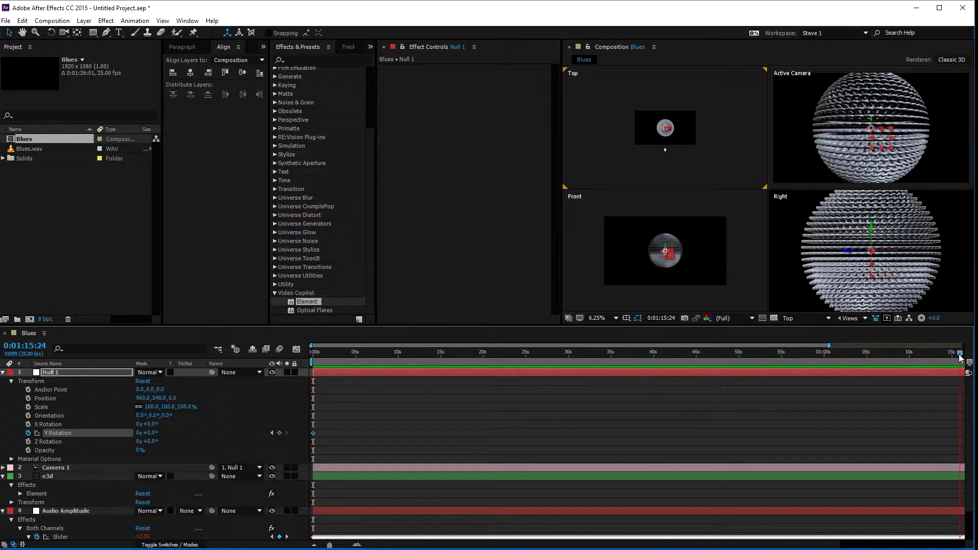
left_click(138, 434)
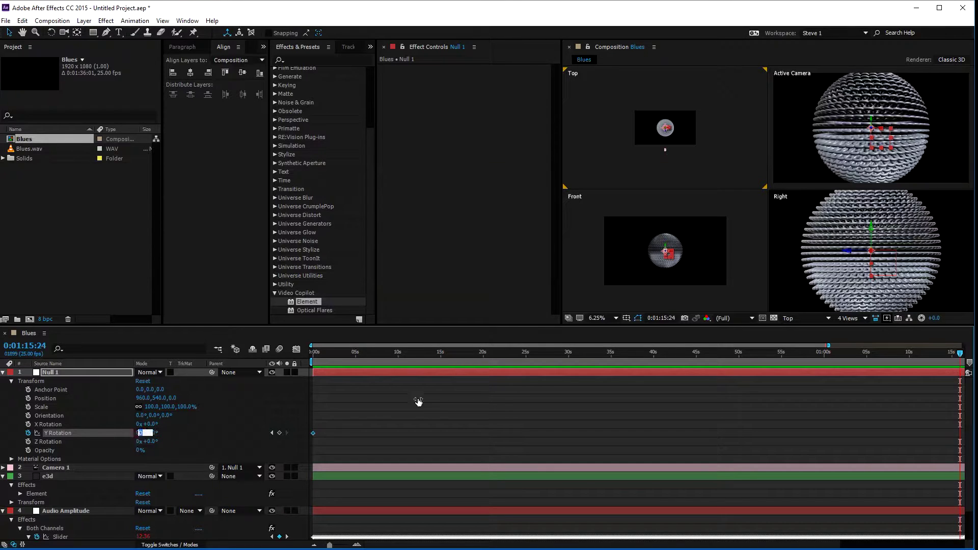
type("1")
key("KP_Enter")
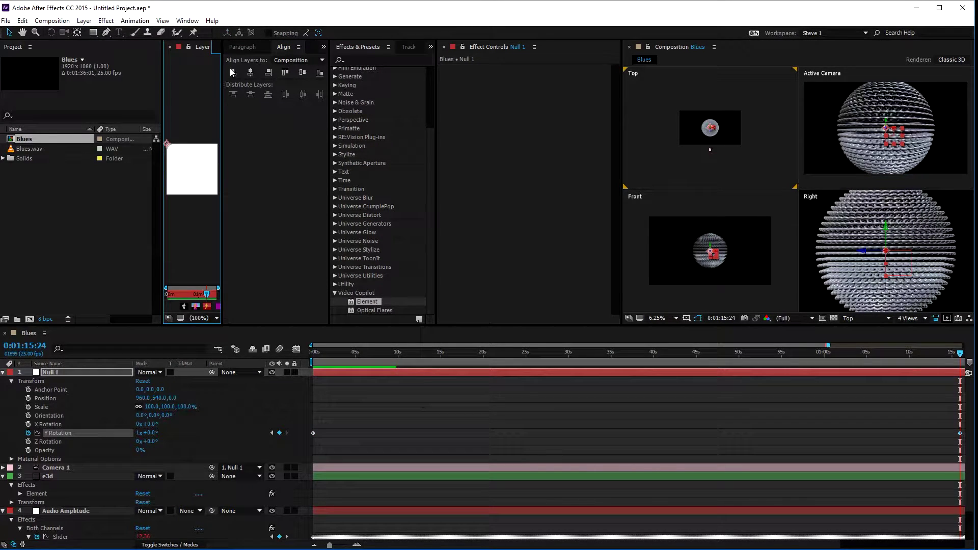
left_click(170, 47)
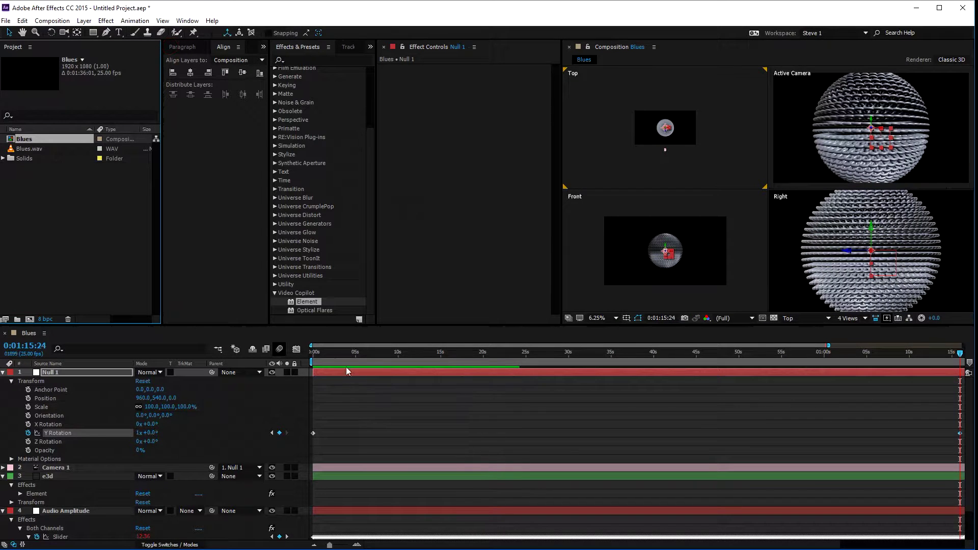
left_click_drag(342, 353, 793, 366)
left_click_drag(600, 391, 326, 403)
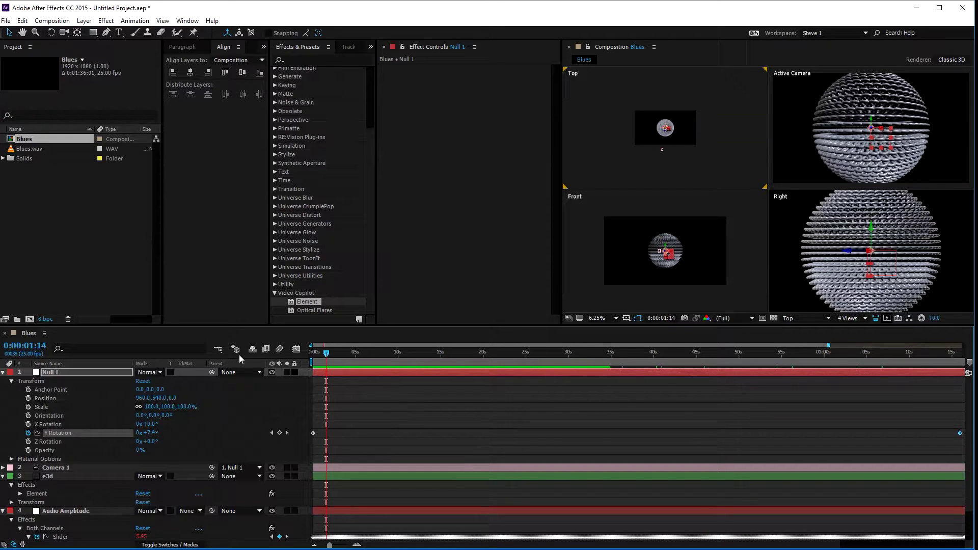
- Collapse Null 1's properties and move the e3d layer directly below Audio Amplitude
left_click(2, 374)
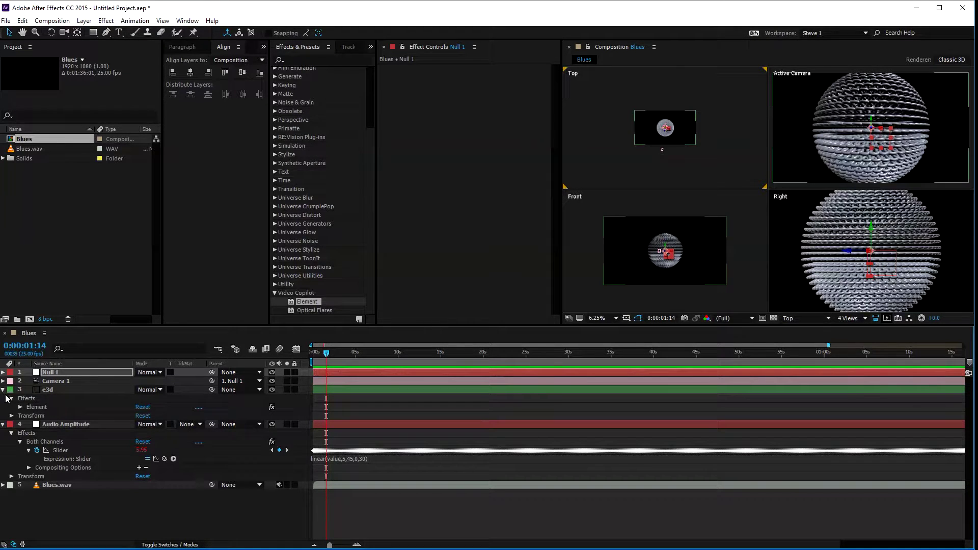
left_click_drag(75, 387, 85, 484)
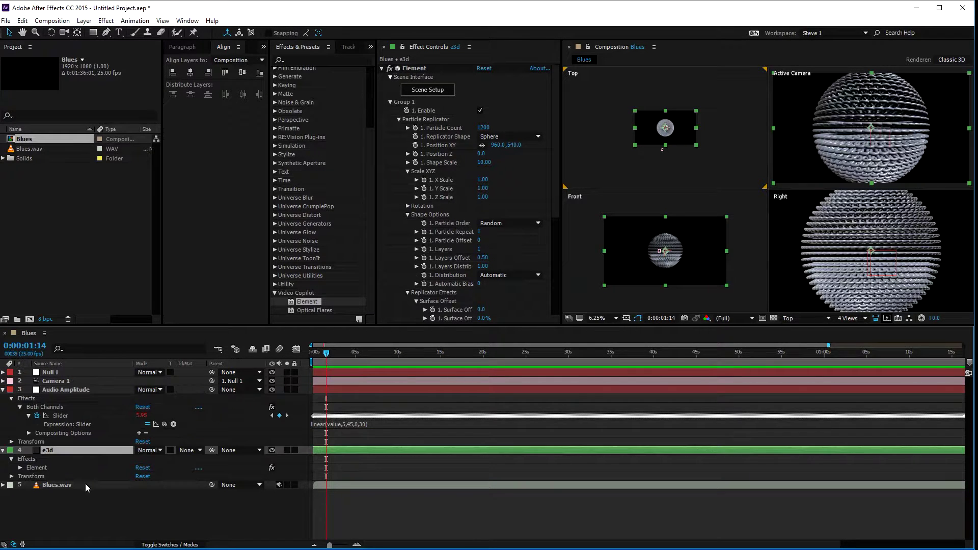
- Set the Particle Size in Element's Group 1 Particle Look to 5
left_click(20, 468)
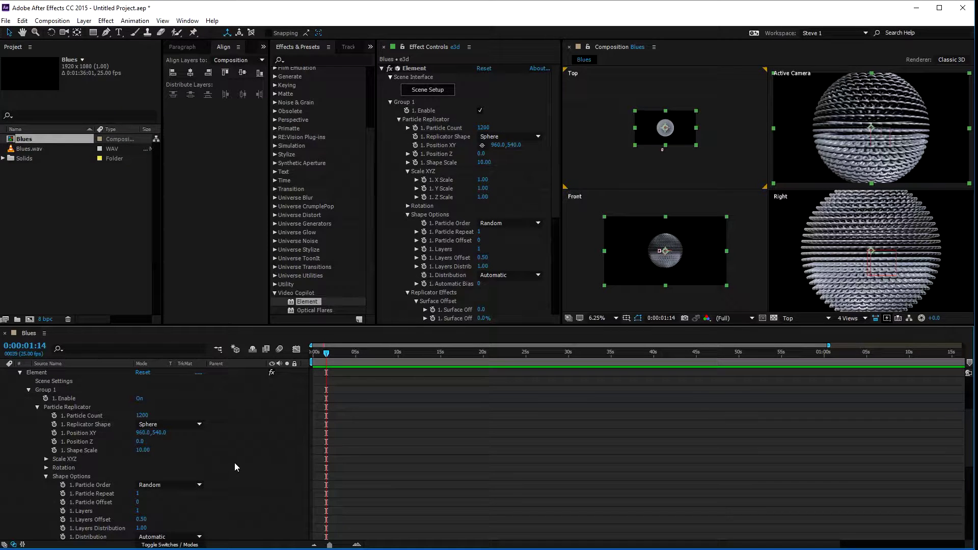
scroll(244, 448, "down", 4)
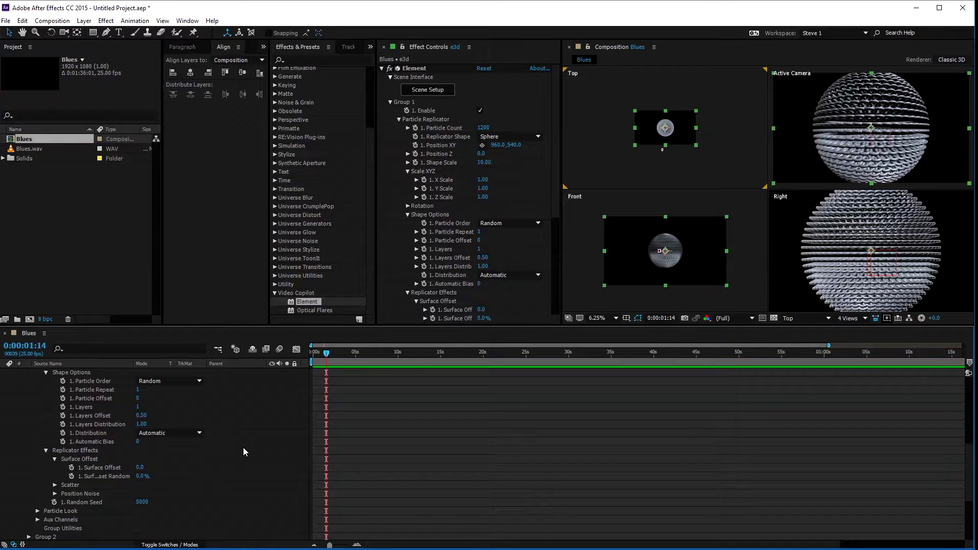
left_click(37, 511)
scroll(198, 487, "down", 3)
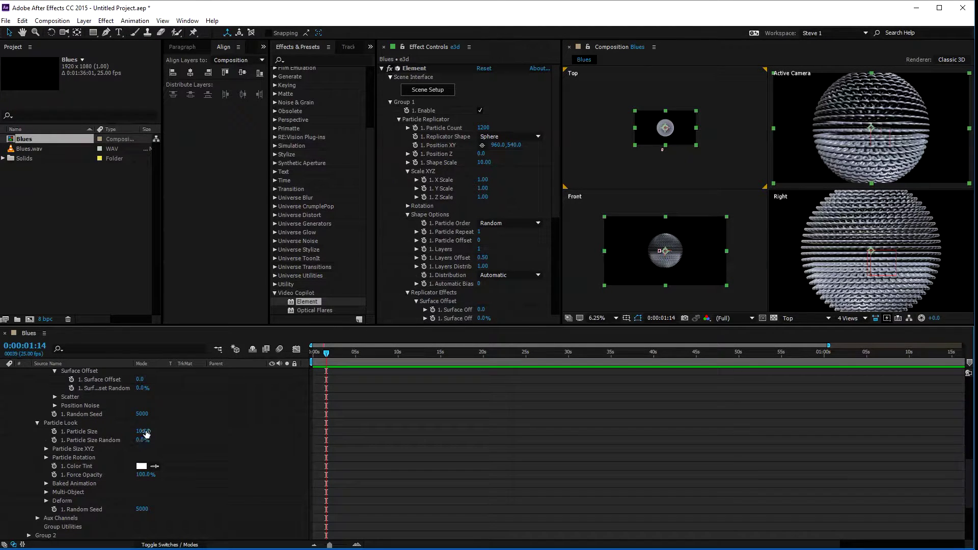
left_click(143, 432)
type("5")
key("Return")
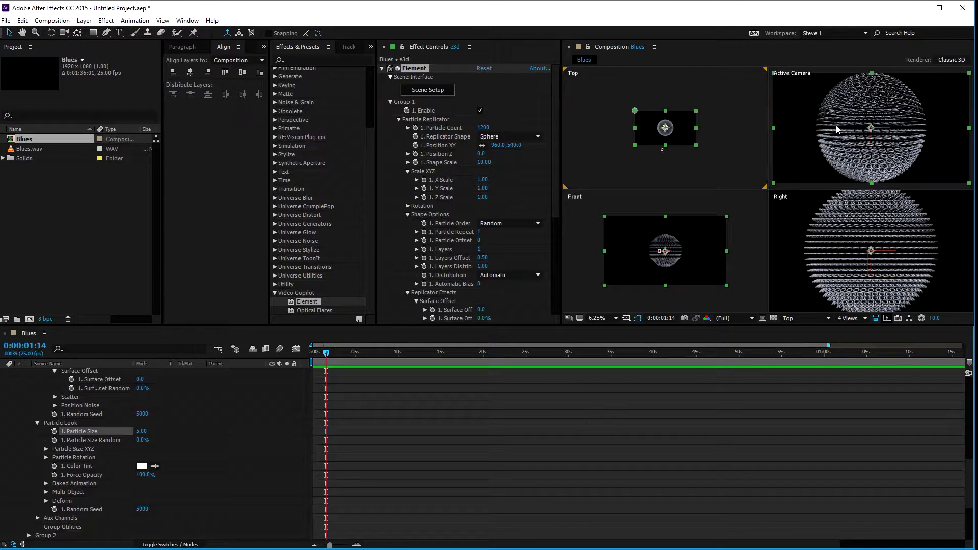
- Show only the Active Camera view and set Group 1's Particle Size to 2
left_click(797, 172)
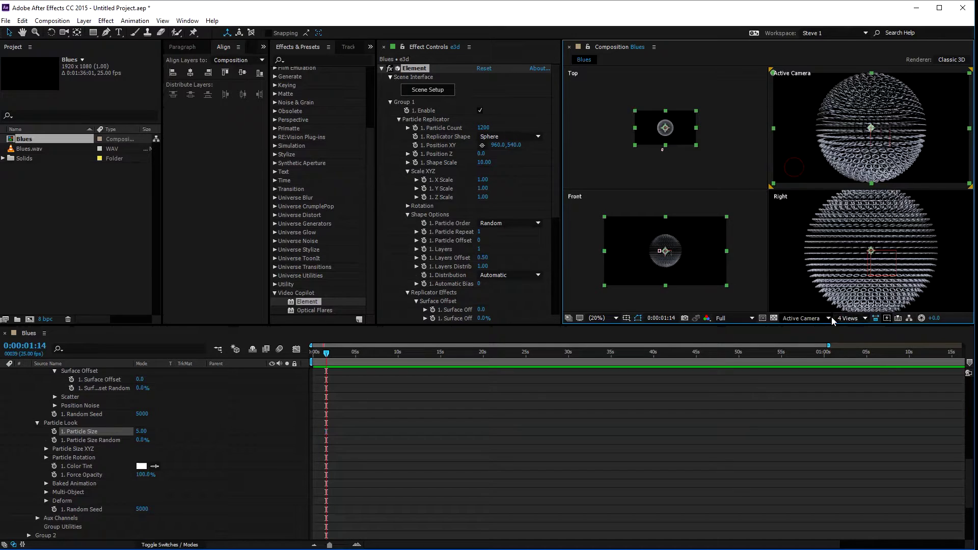
left_click(850, 319)
left_click(858, 329)
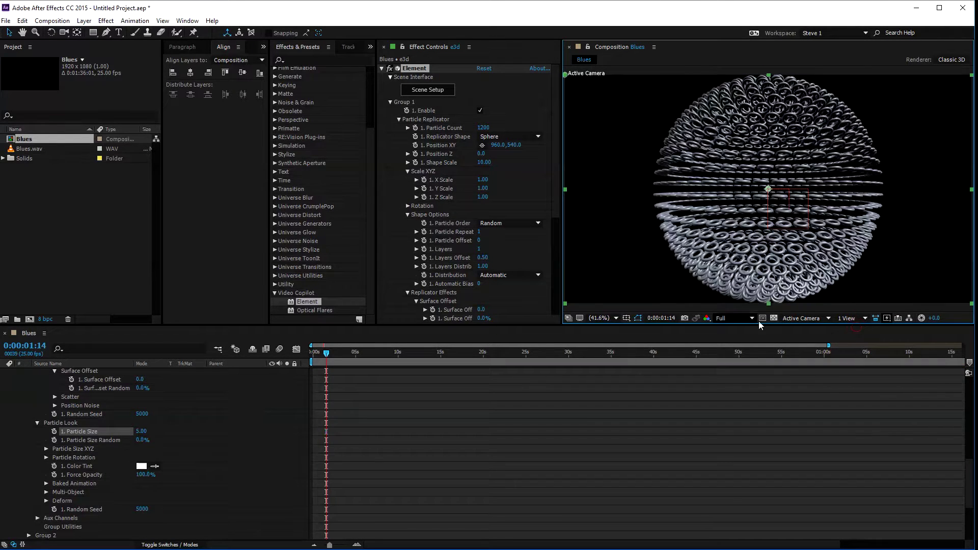
left_click(141, 431)
type("2")
key("Return")
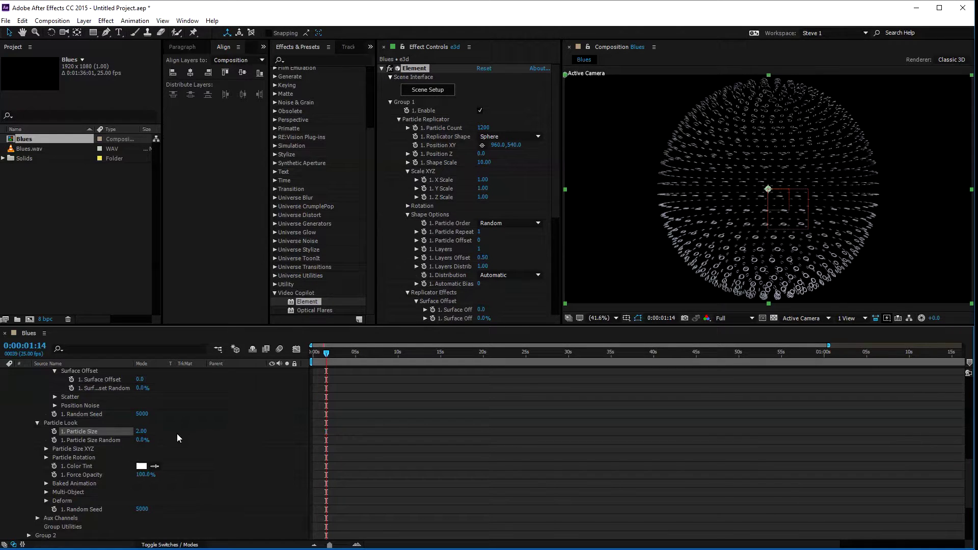
- Link Group 1's Particle Size by expression to Audio Amplitude's Both Channels slider and preview the animation from the start
scroll(215, 441, "up", 1)
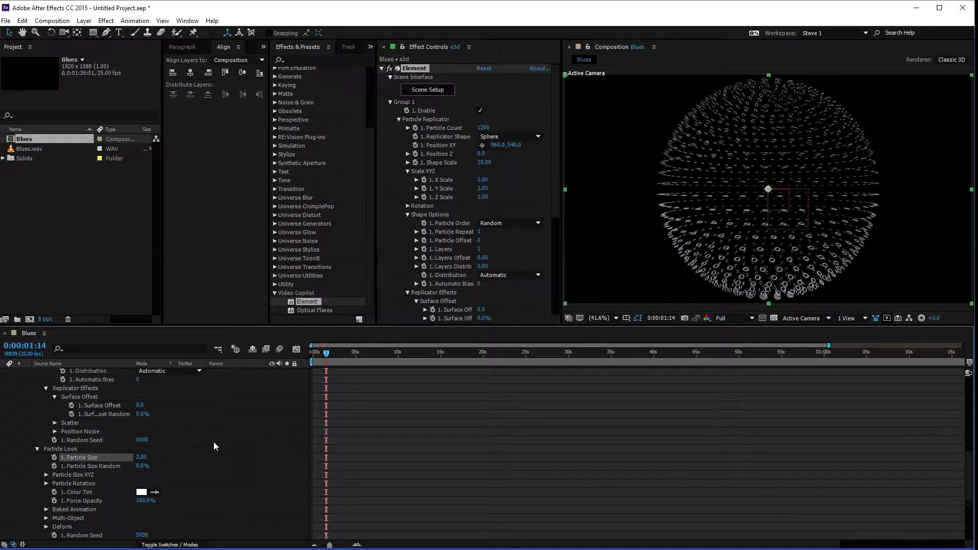
left_click(54, 459, "alt")
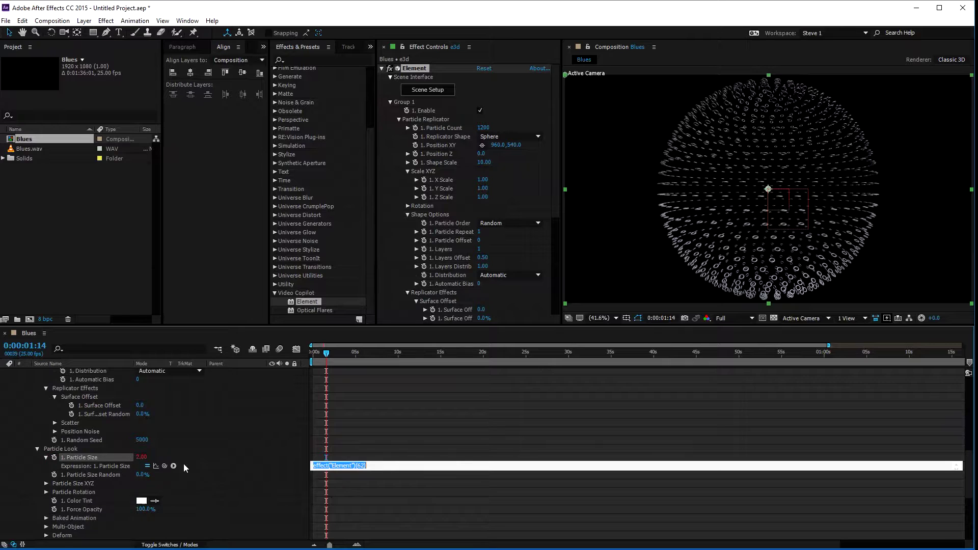
left_click_drag(163, 466, 63, 415)
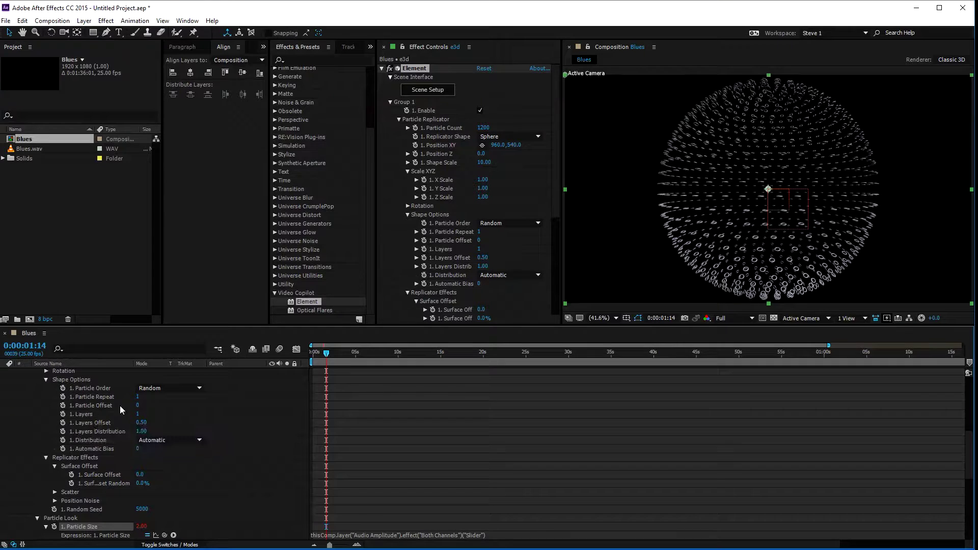
left_click_drag(322, 353, 315, 356)
key("space")
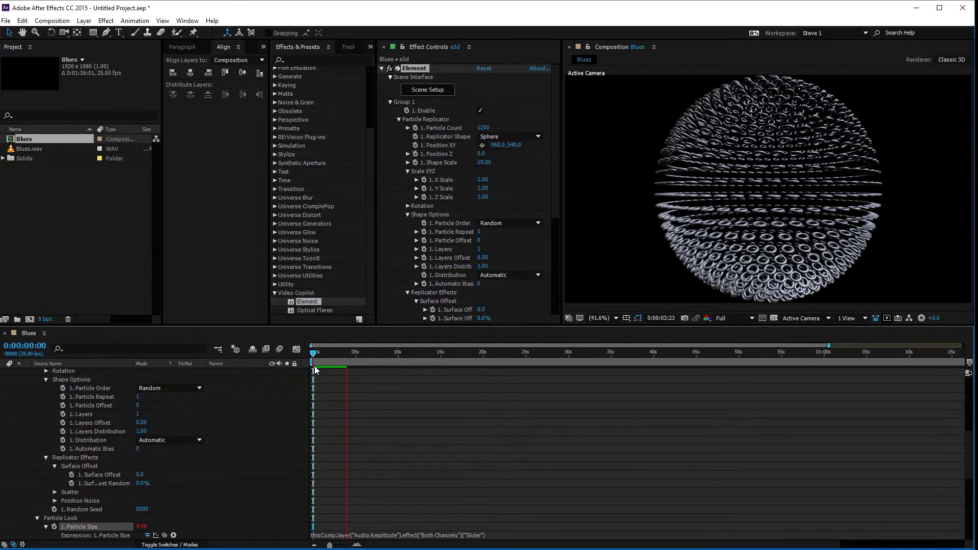
key("space")
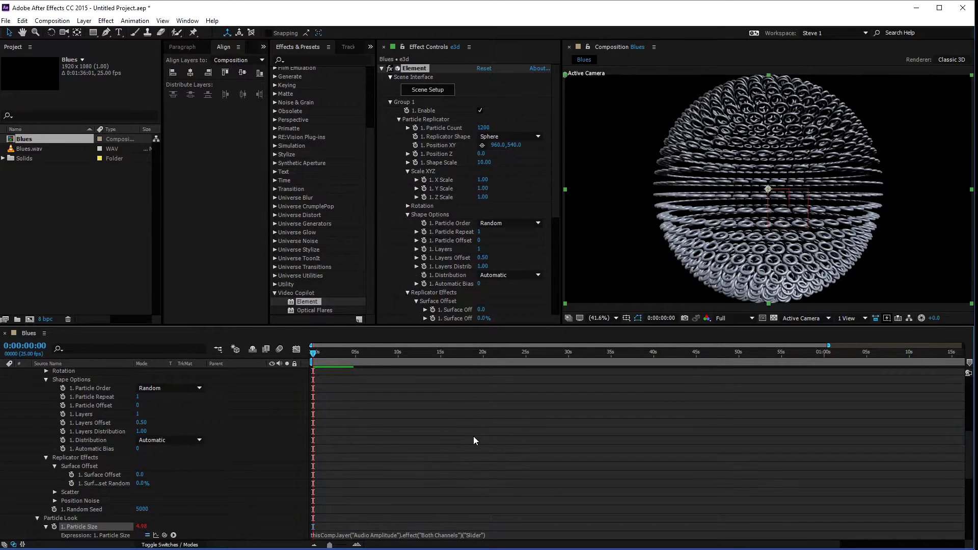
- Change the Both Channels slider expression to linear(value,5,45,0,50) and preview the animation
scroll(484, 405, "up", 10)
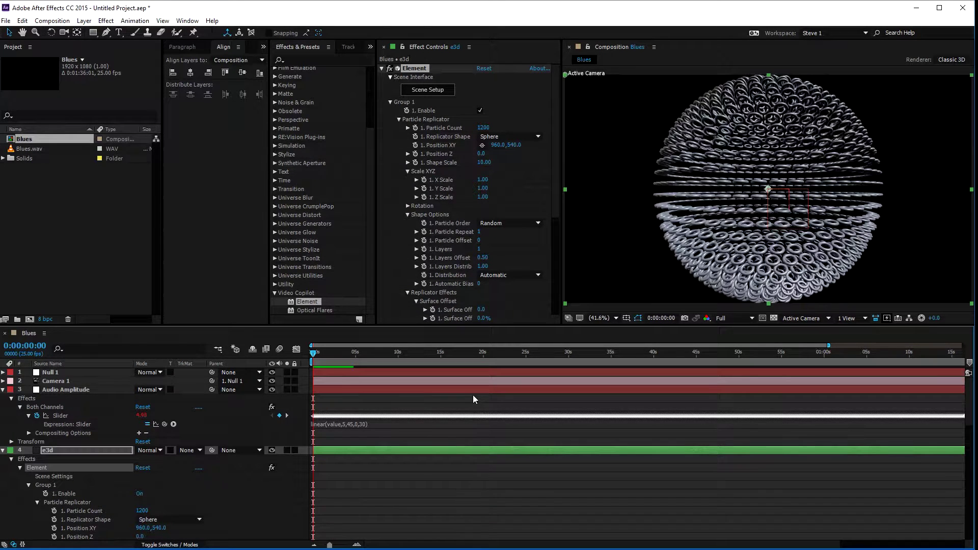
left_click(362, 424)
left_click(365, 424)
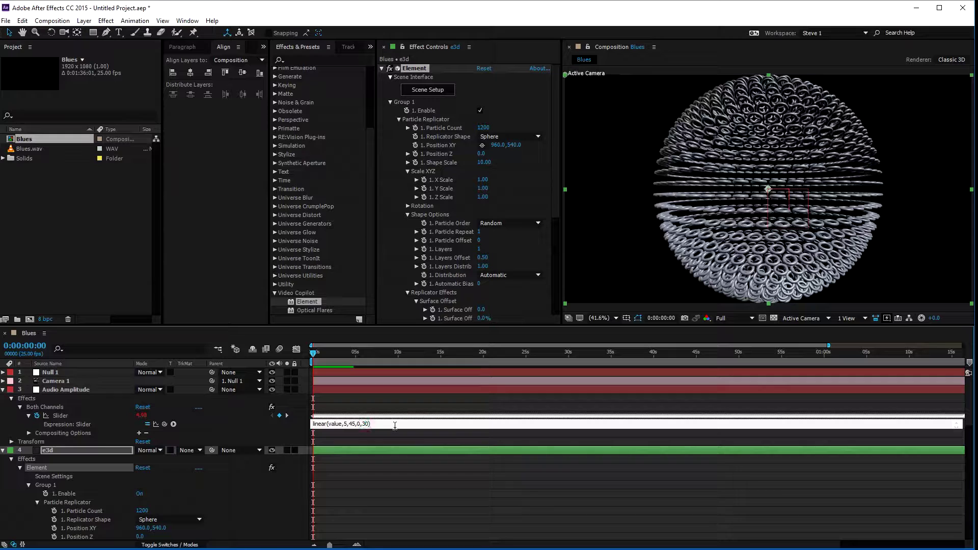
type("50")
left_click(414, 481)
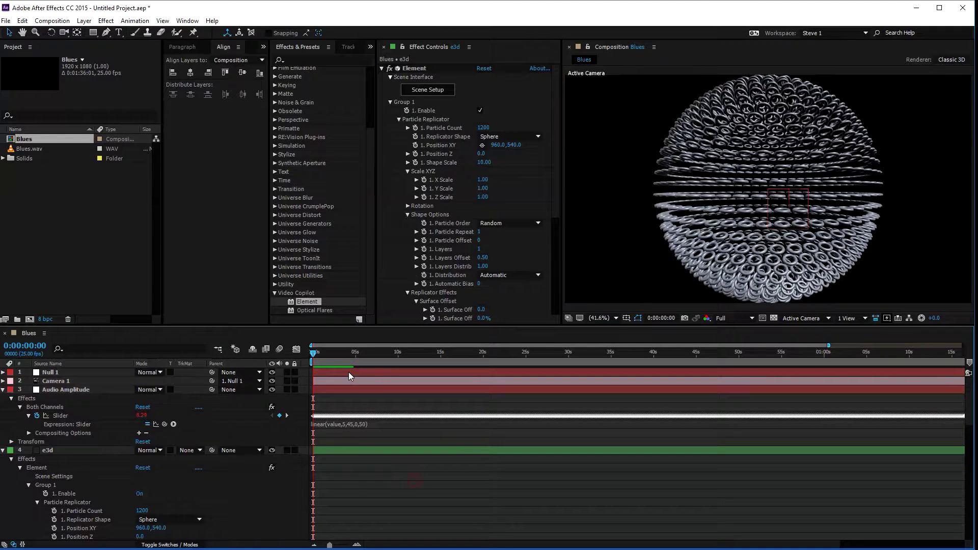
key("space")
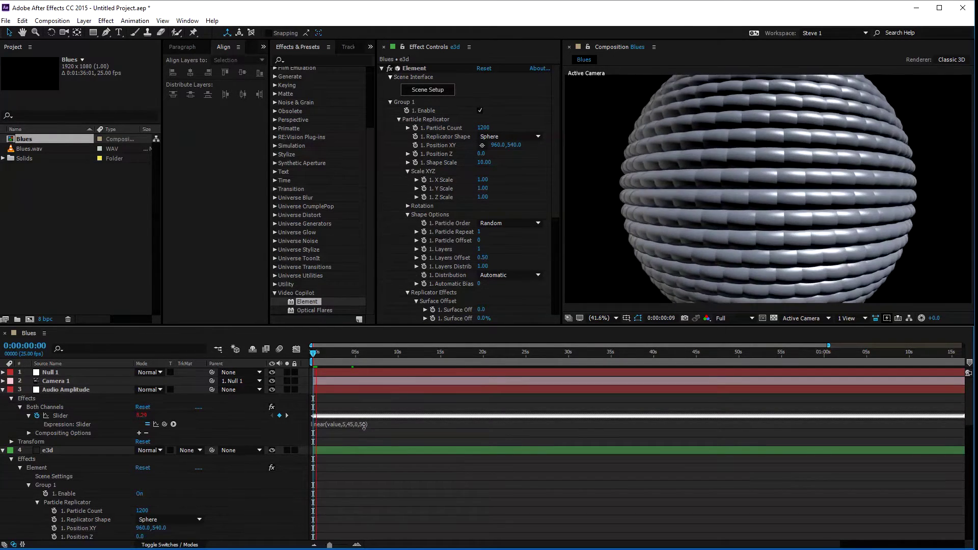
- Change the Both Channels slider expression to linear(value,5,45,0,30)
left_click(363, 423)
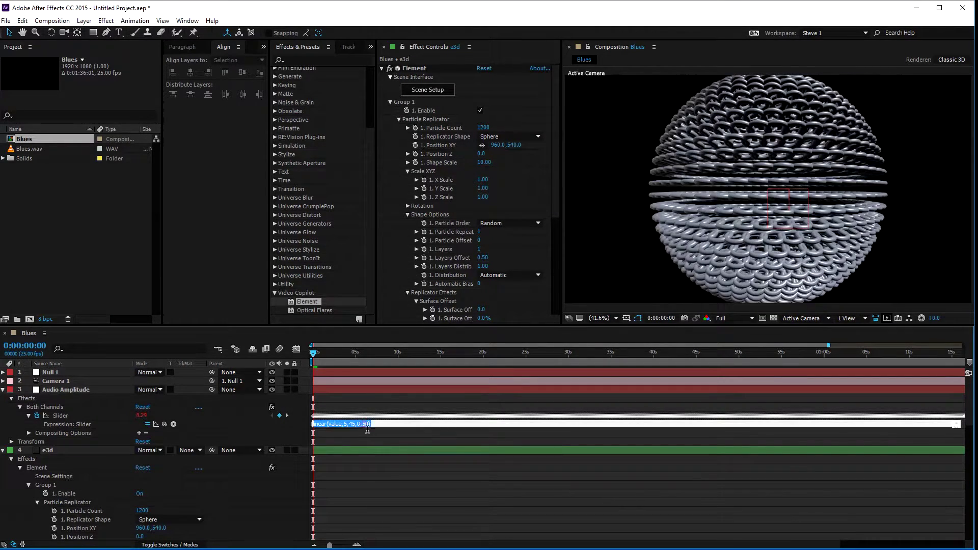
left_click(368, 424)
key("BackSpace")
key("BackSpace")
type("3")
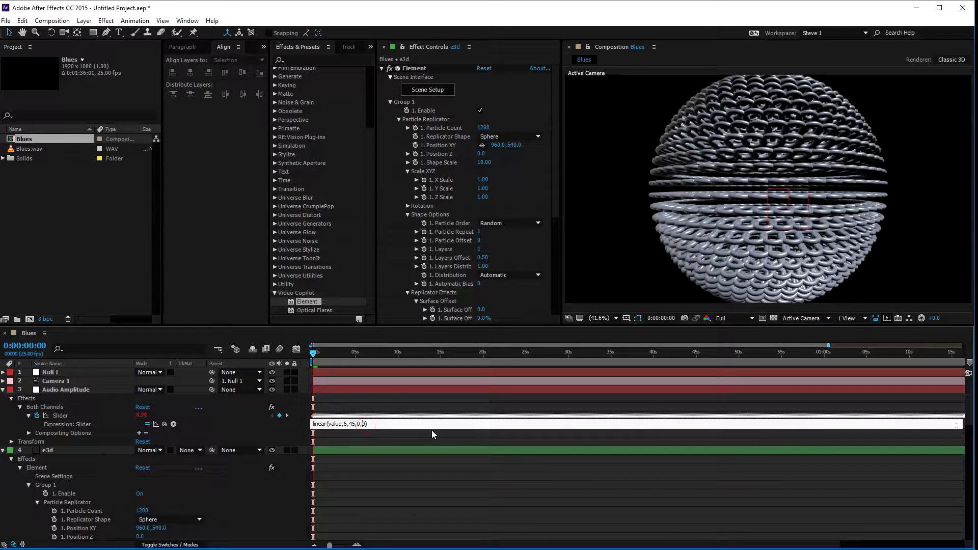
left_click(478, 481)
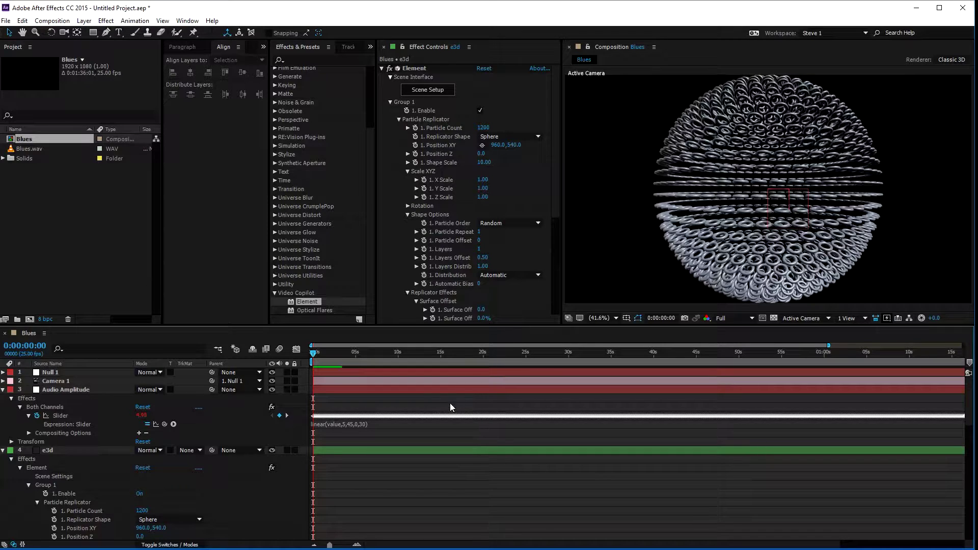
- Select Camera 1 and display the composition in the 4 Views layout
left_click(390, 380)
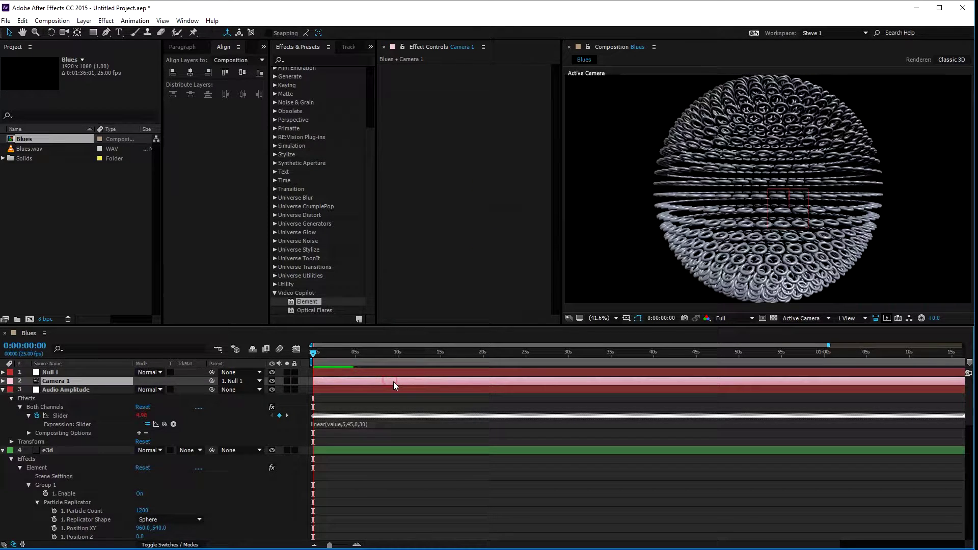
left_click(866, 319)
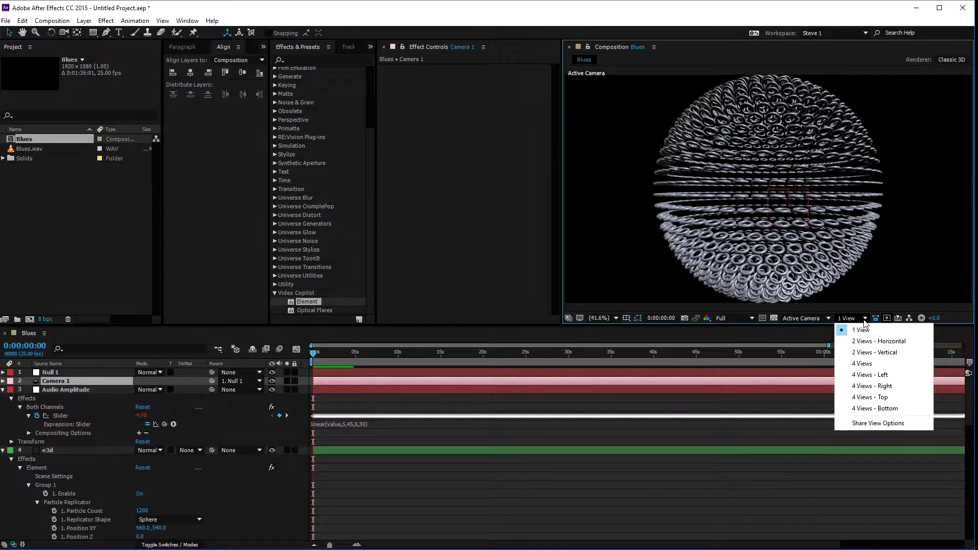
left_click(784, 335)
left_click(861, 320)
left_click(884, 363)
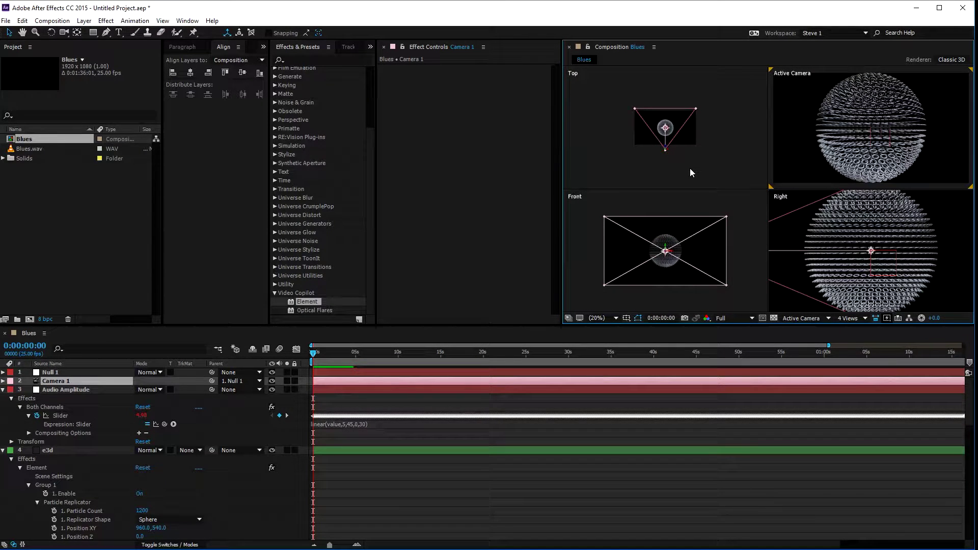
- Move Camera 1 directly above the sphere, at about 0, -608, -8, so that it looks straight down
scroll(840, 222, "down", 3)
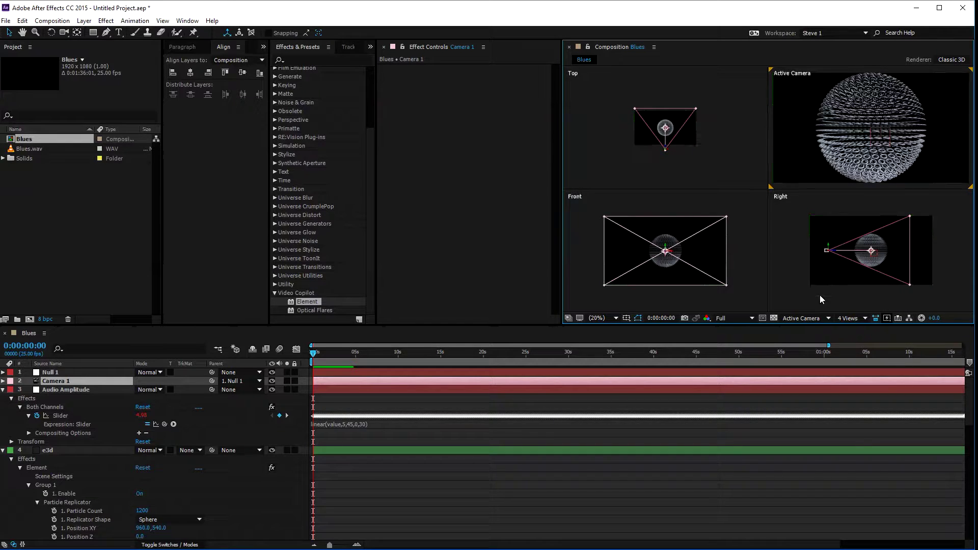
left_click(821, 295)
left_click_drag(828, 250, 871, 213)
left_click(890, 200)
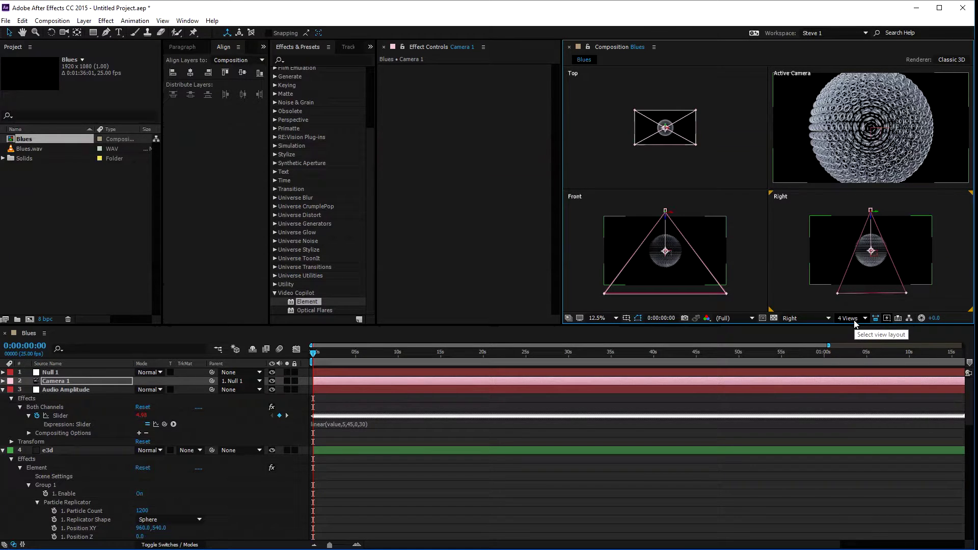
left_click(861, 172)
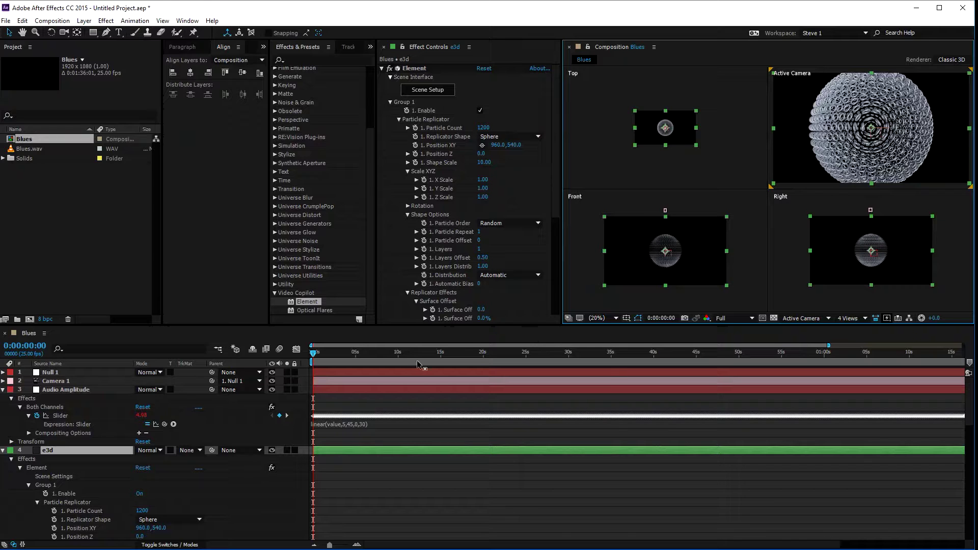
- Collapse the e3d layer and add a blue spot light with 250% intensity, 20° cone angle and shadow casting
left_click(3, 381)
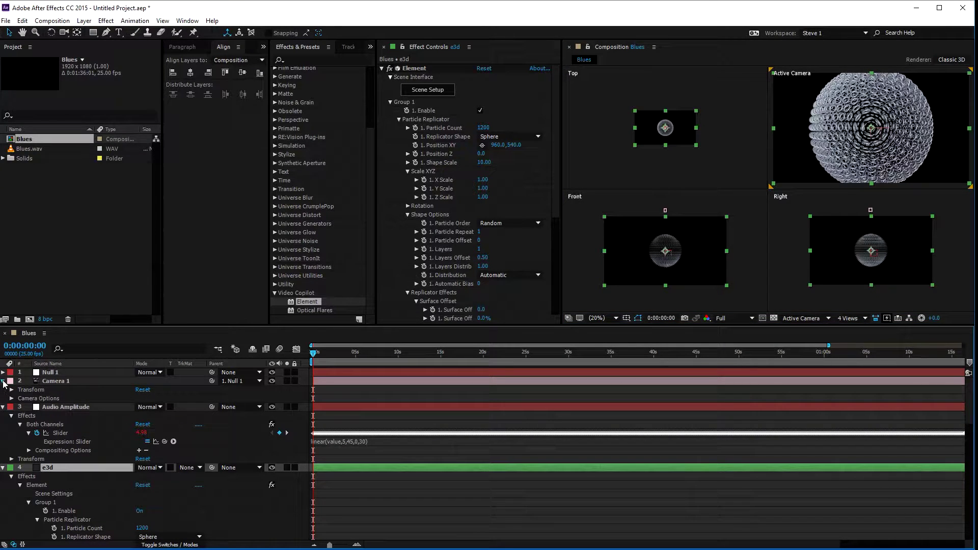
left_click(3, 381)
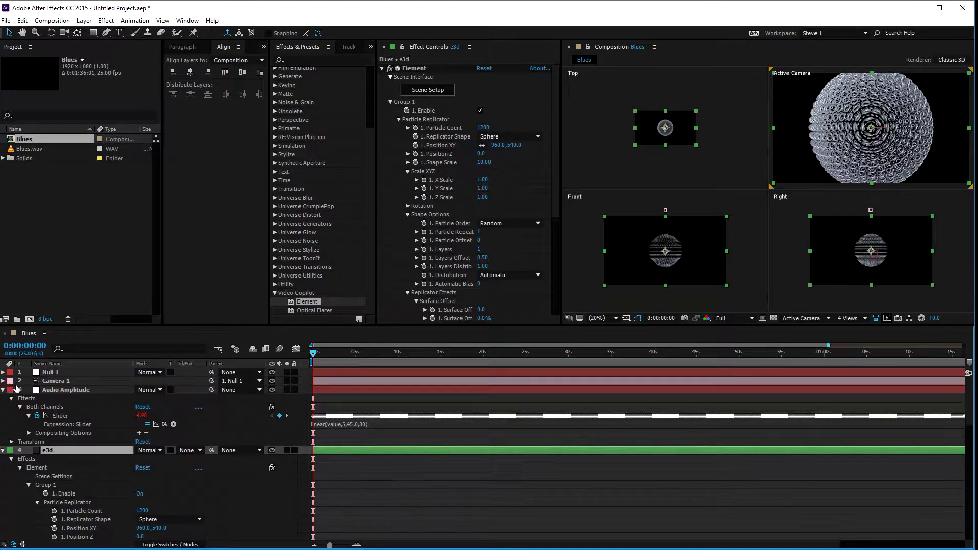
left_click(3, 451)
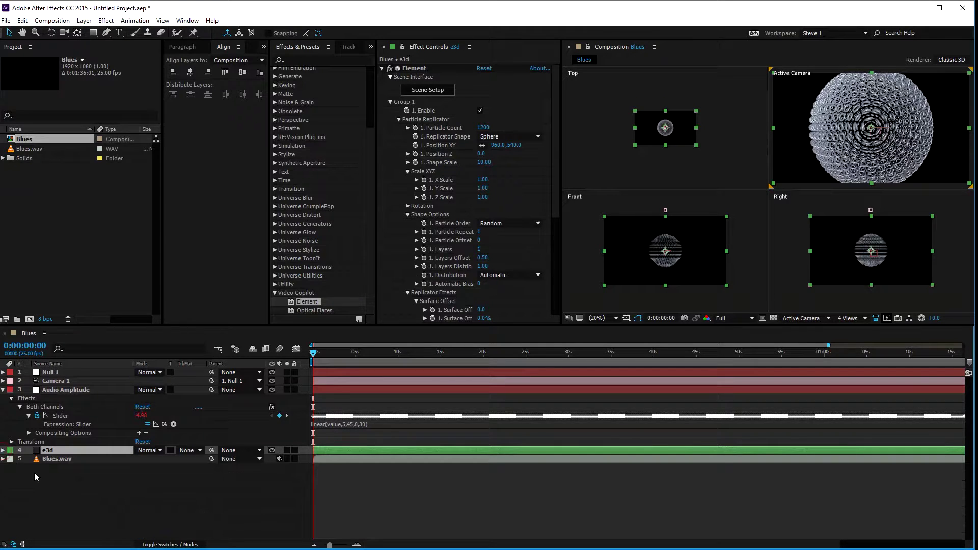
right_click(103, 495)
mouse_move(192, 398)
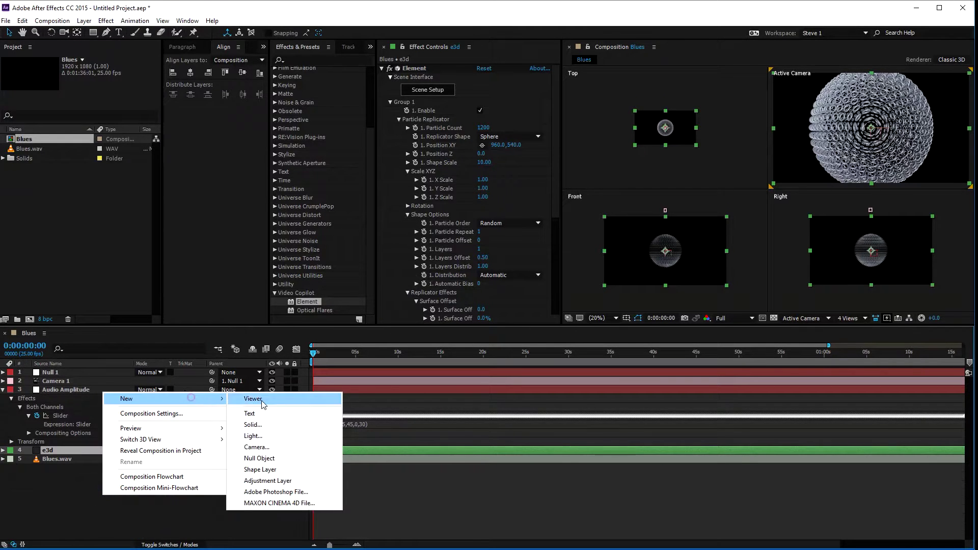
left_click(309, 436)
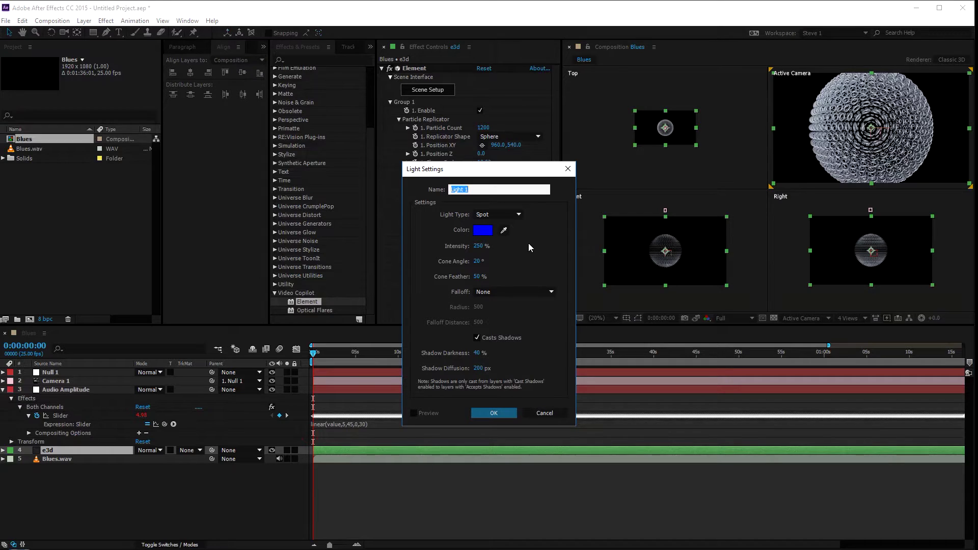
left_click(494, 414)
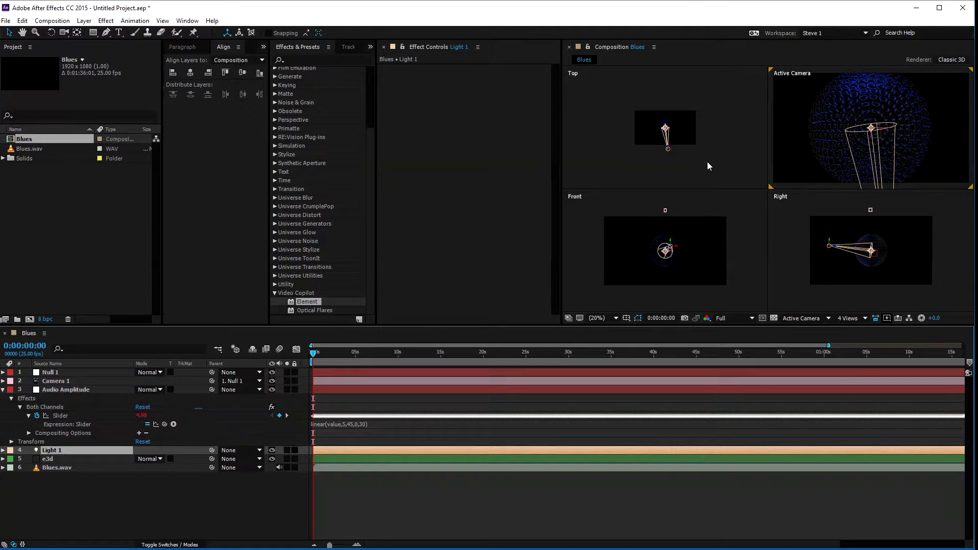
- Centre Light 1 on the sphere's axis in the Top view and pull it farther away in front of the sphere
left_click(670, 153)
left_click(666, 151)
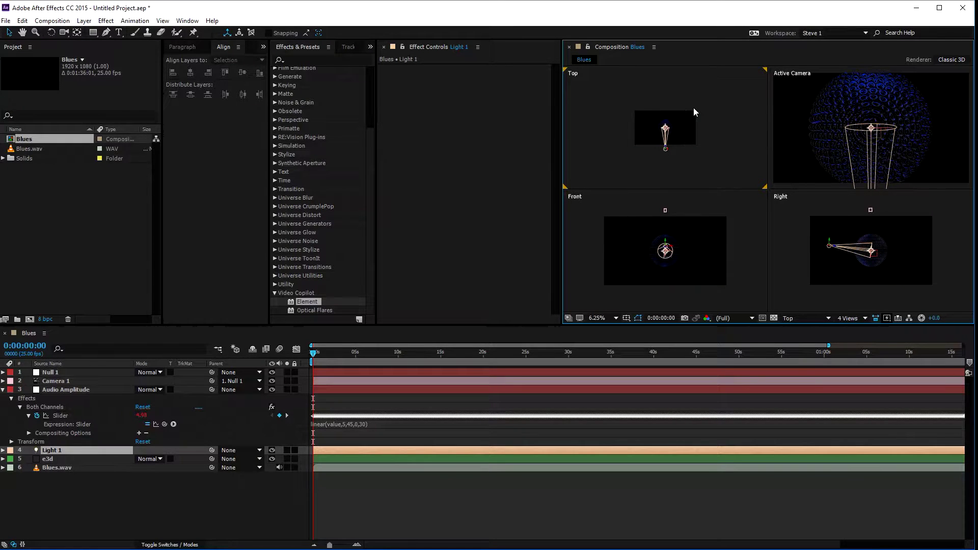
key("period")
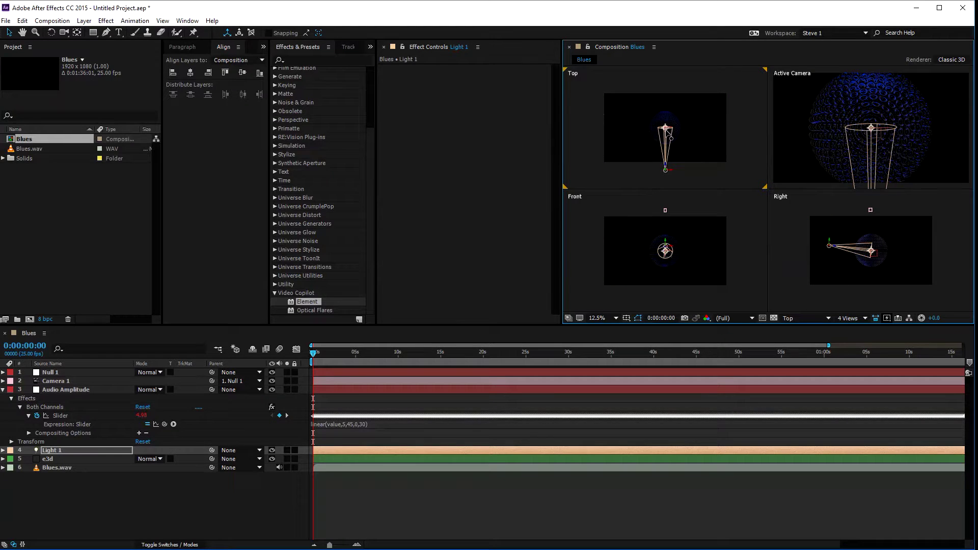
left_click_drag(667, 171, 665, 190)
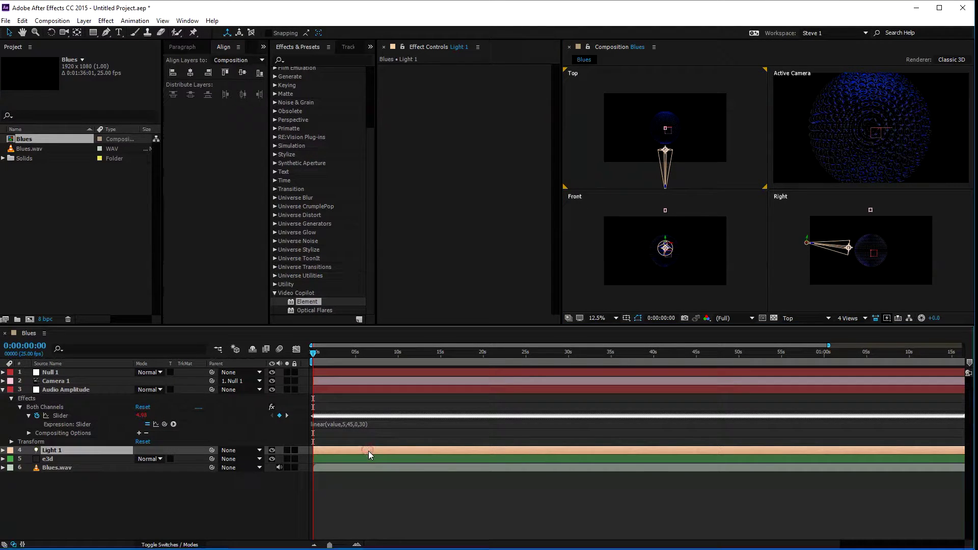
- Duplicate Light 1, place the copy on the opposite side of the sphere, and level both lights with its centre
key("ctrl+d")
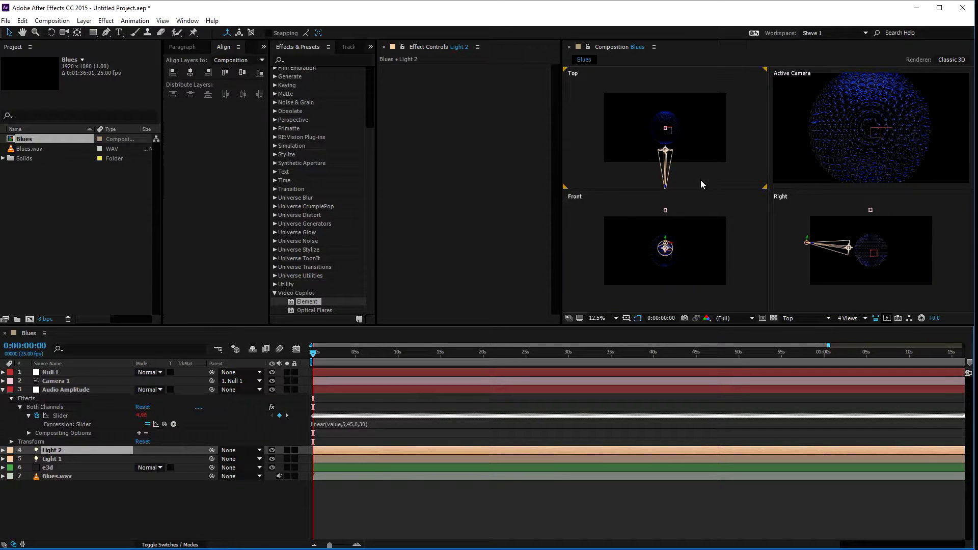
left_click(701, 179)
left_click_drag(665, 188, 666, 107)
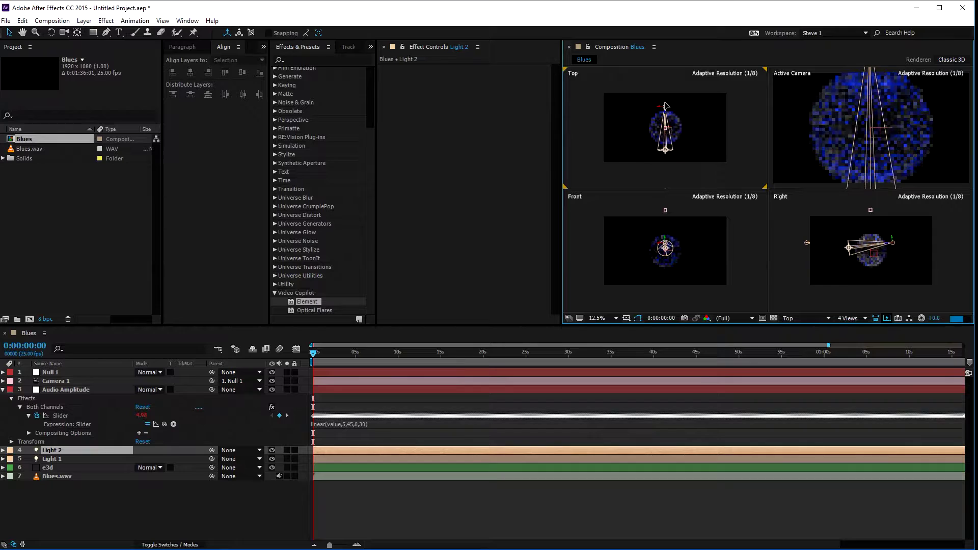
left_click(704, 134)
key("comma")
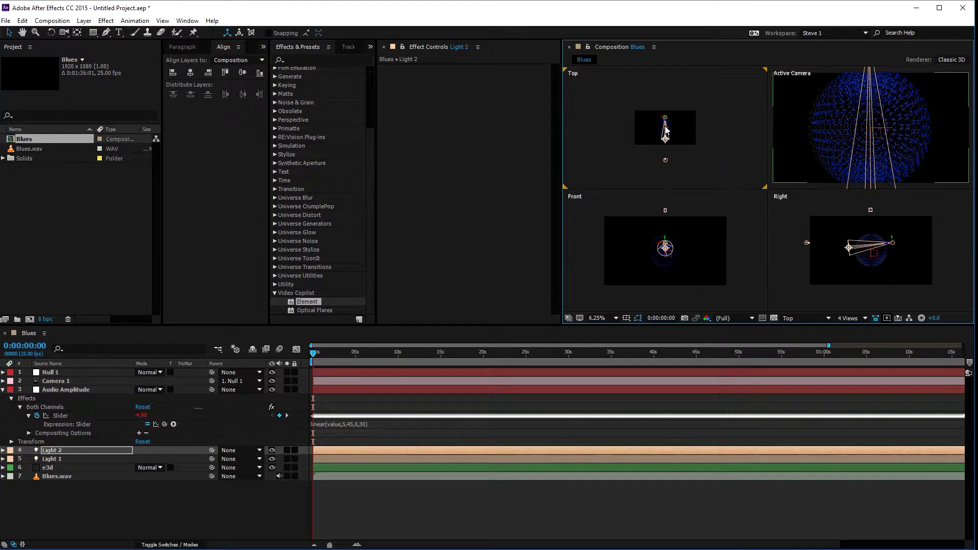
left_click_drag(665, 121, 667, 98)
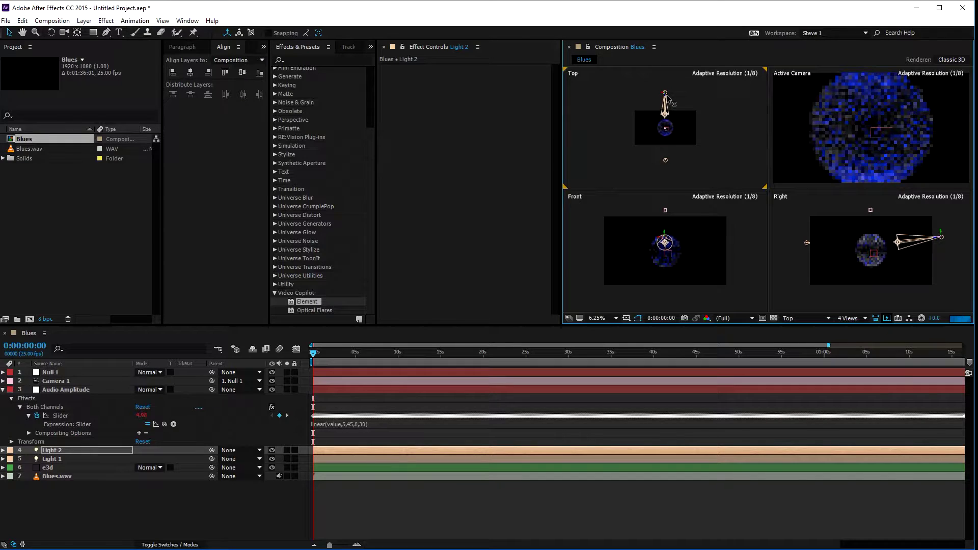
left_click(808, 242, "shift")
- Duplicate both lights and position the copies on the two remaining sides of the sphere in the Top view
left_click(481, 452)
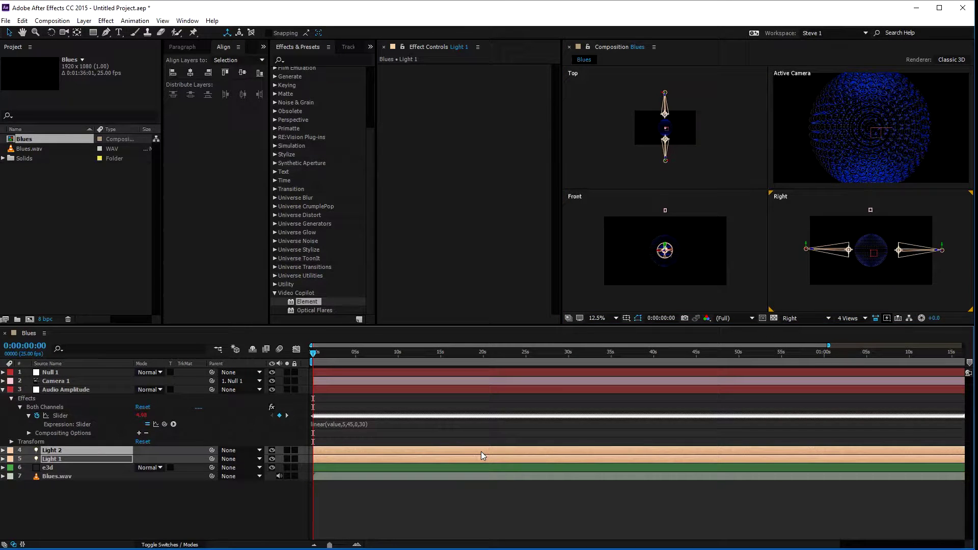
key("ctrl+d")
left_click(685, 167)
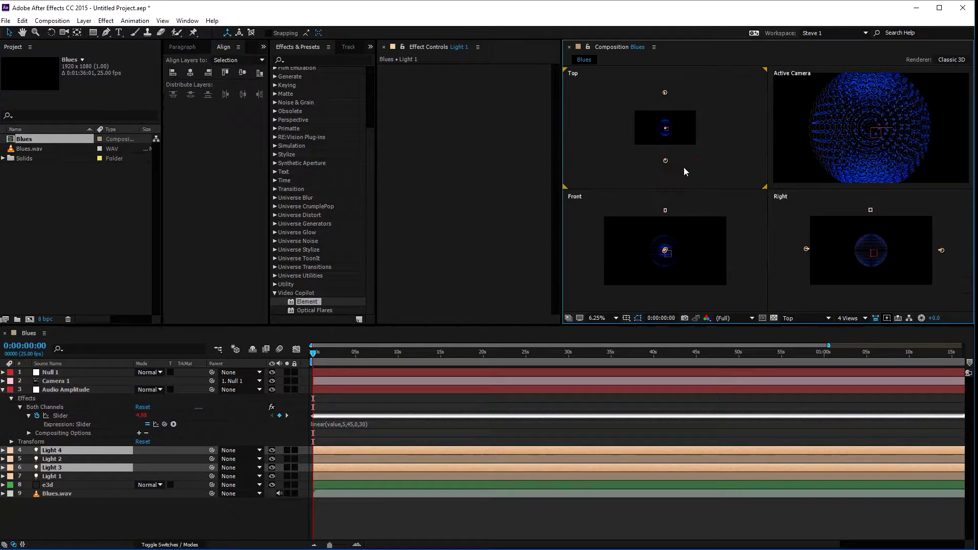
left_click(683, 167)
left_click_drag(695, 160, 693, 141)
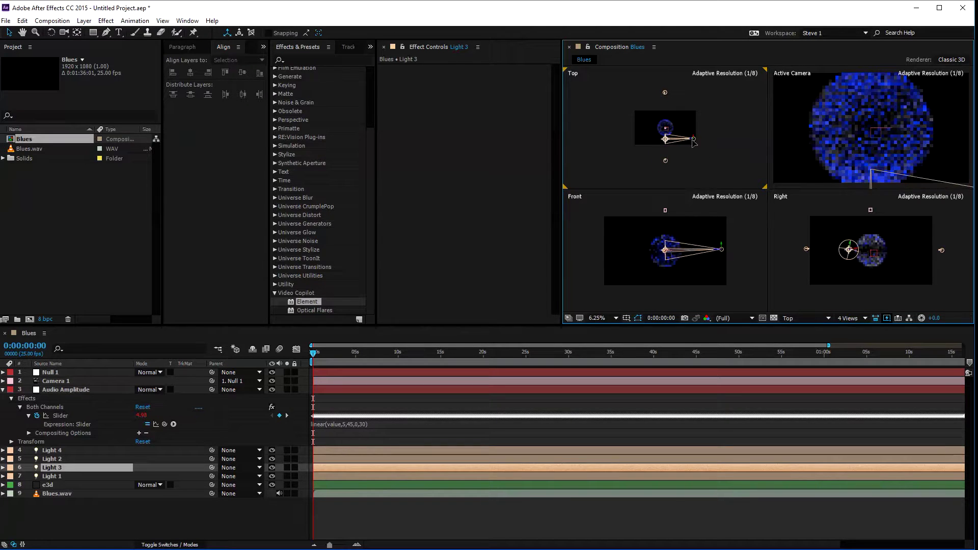
- Set Light 2's colour to red (FF0000) and check the lit sphere at 0:00:05:10
double_click(693, 141)
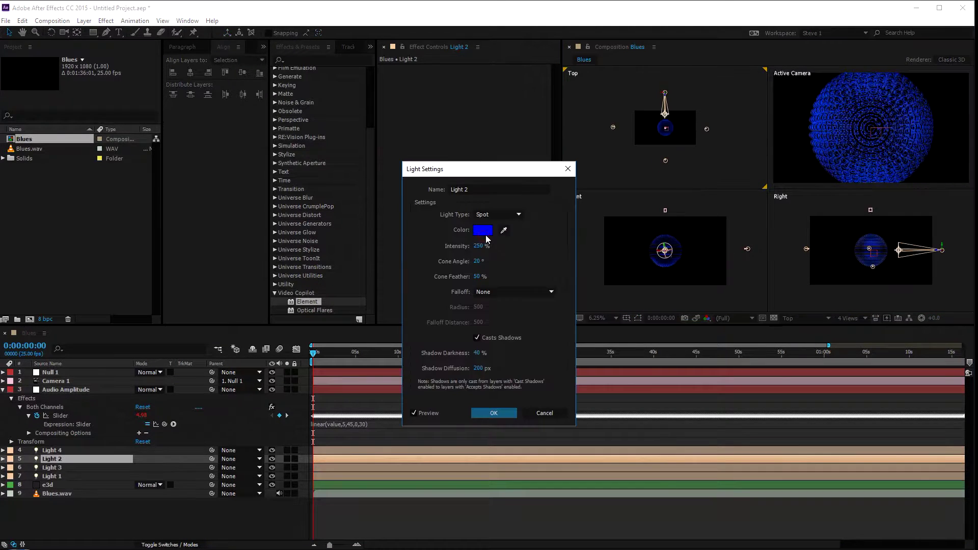
left_click(484, 231)
left_click_drag(513, 256, 533, 234)
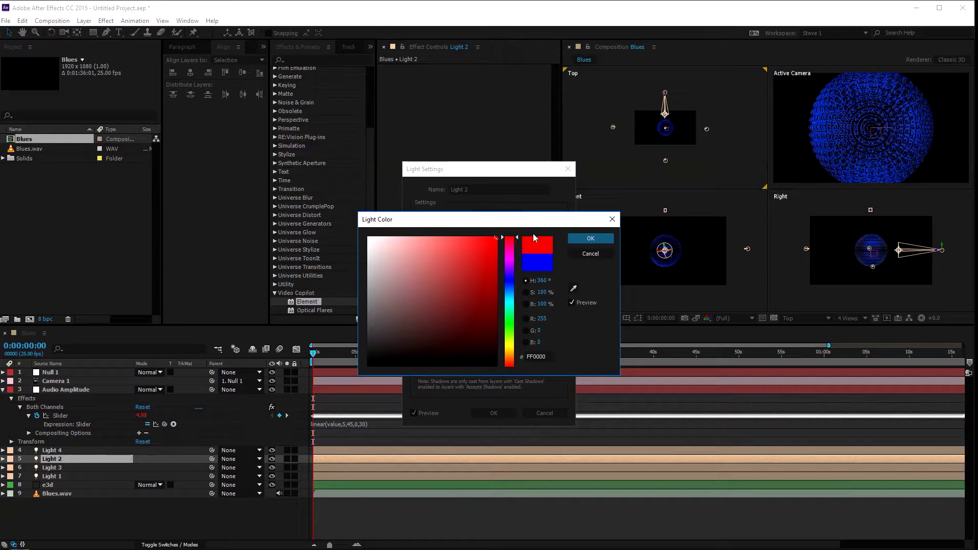
left_click(591, 238)
left_click(494, 413)
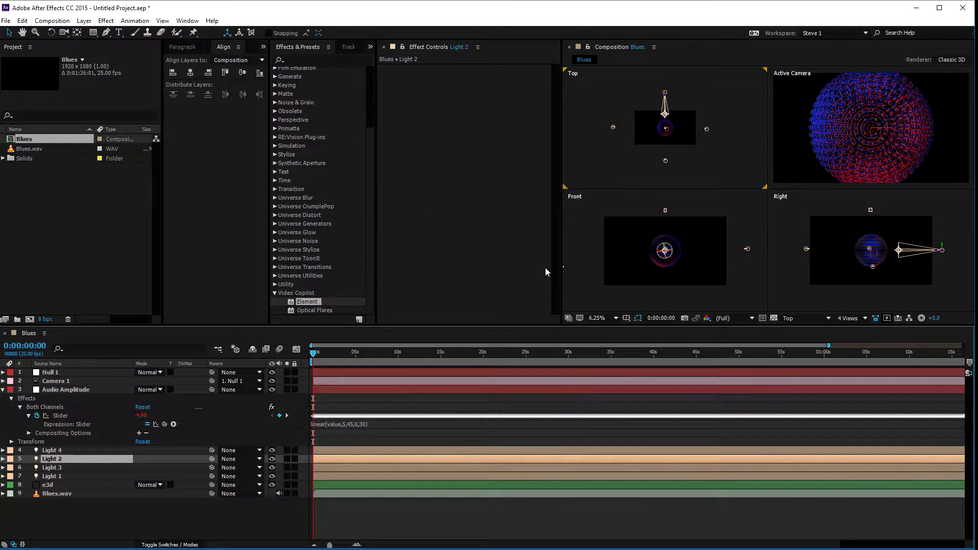
left_click(642, 239)
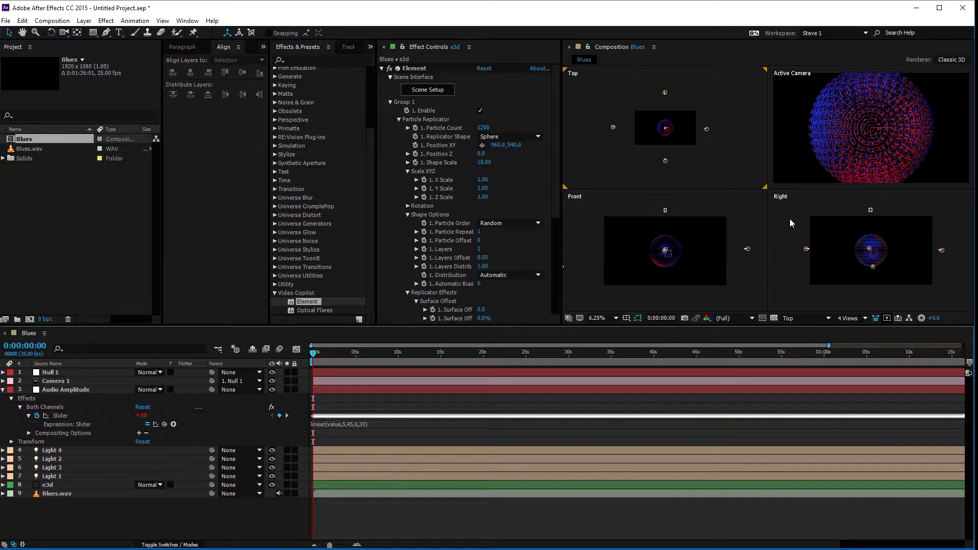
left_click(887, 133)
left_click(329, 352)
left_click(359, 353)
- Expand Camera 1's Transform properties and enable keyframing for all of them at the start of the composition
left_click(341, 381)
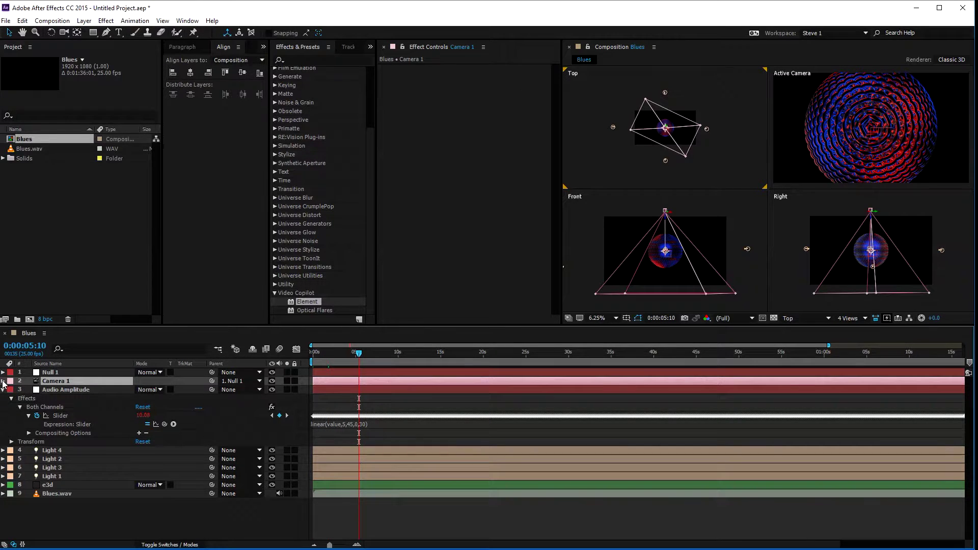
left_click(3, 381)
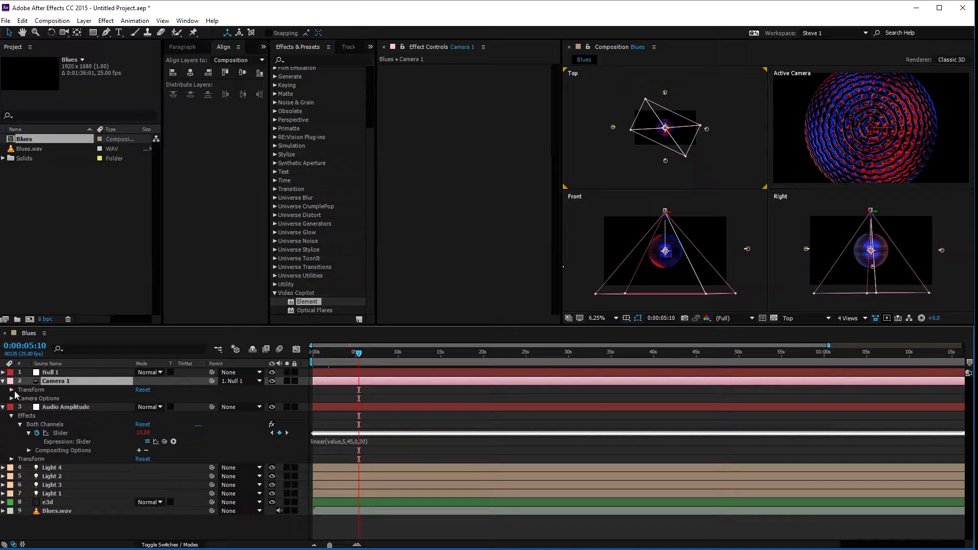
key("Home")
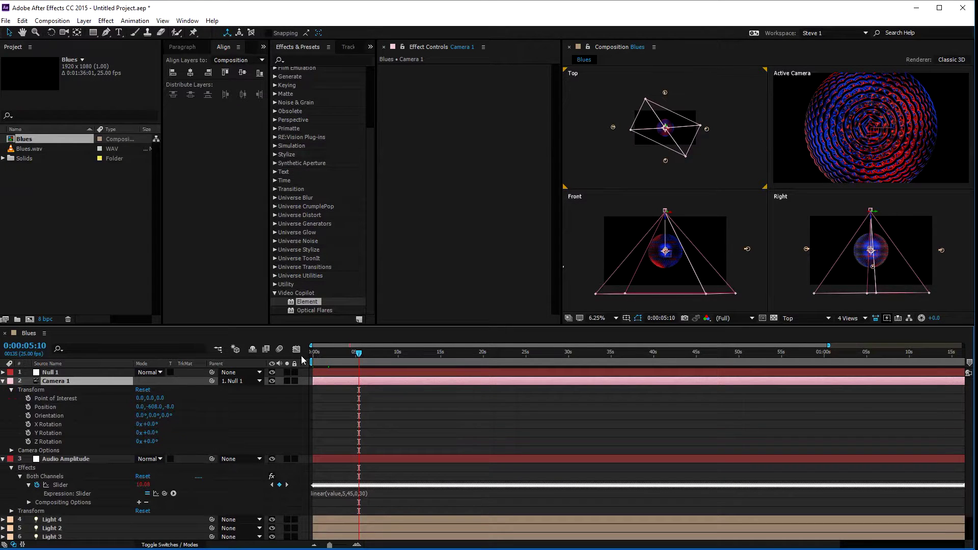
left_click_drag(28, 398, 37, 443)
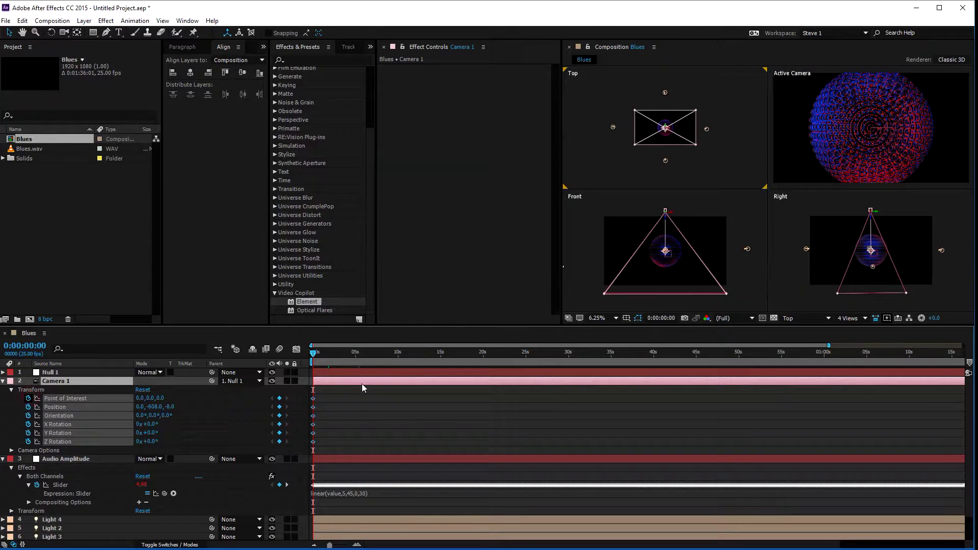
left_click(362, 384)
- At 0:00:07:00, move Camera 1 down closer to the sphere, to about 4, -384, -15
left_click(373, 353)
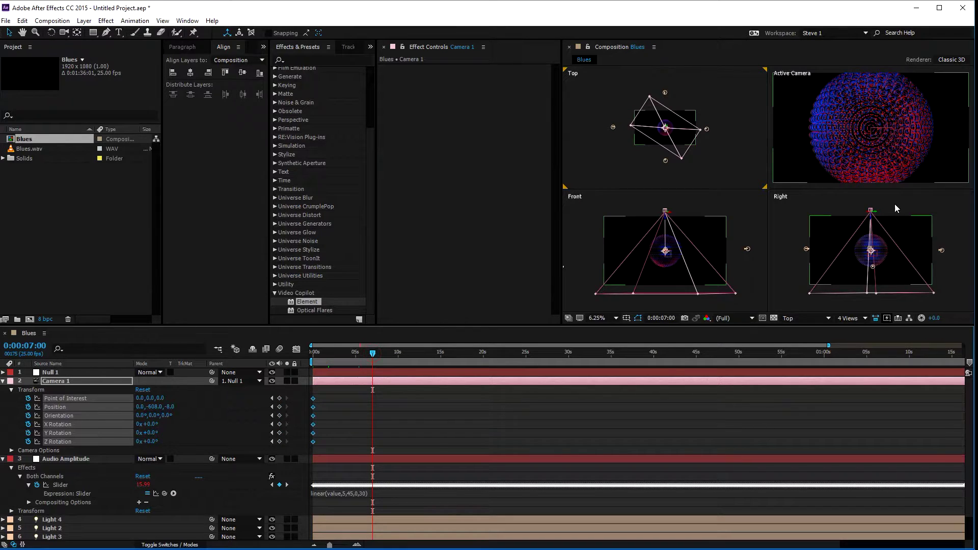
left_click(870, 216)
left_click(870, 211)
left_click_drag(870, 211, 873, 225)
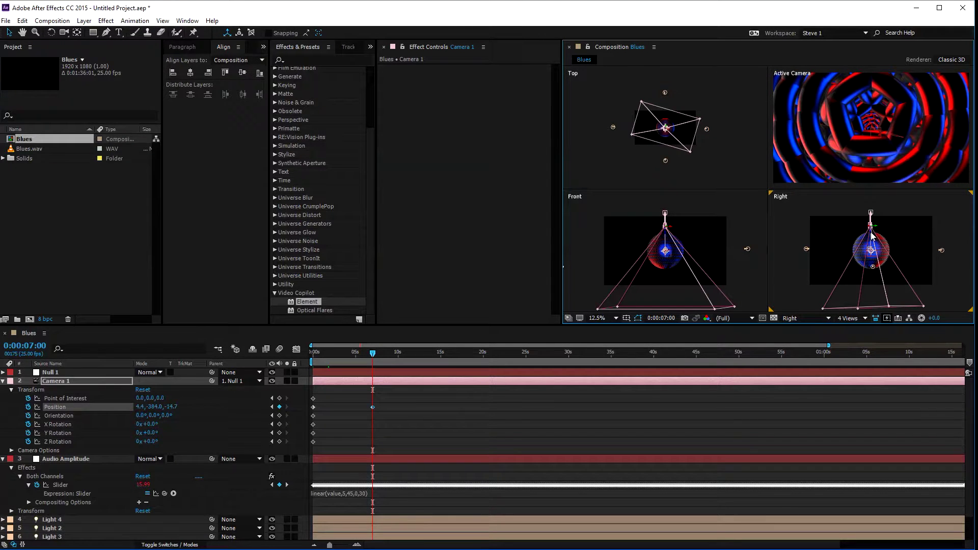
- At 0:00:07:19, move Camera 1 down into the sphere, to about -8, -184, 1, and shift the 0:00:07:00 position keyframe to around 48 seconds
left_click(371, 406)
left_click(379, 356)
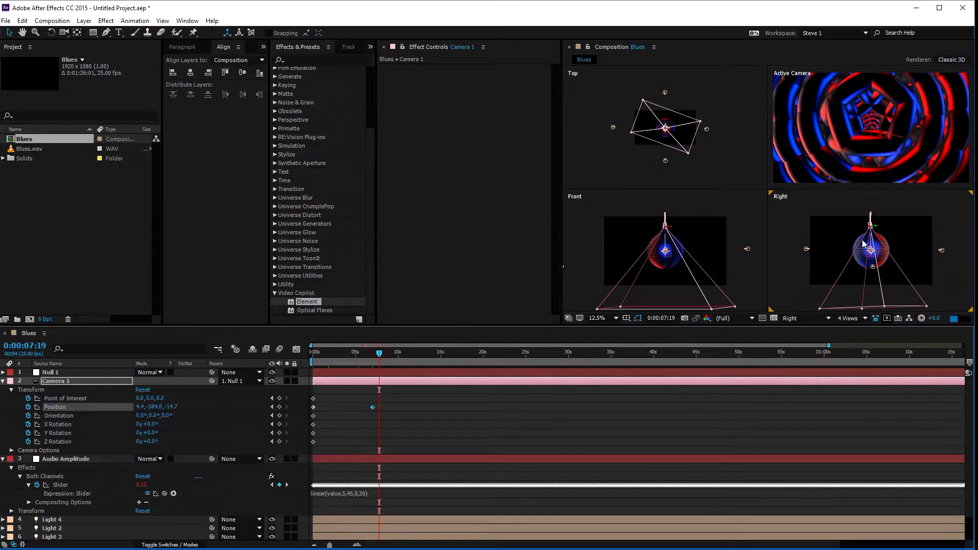
scroll(894, 222, "up", 2)
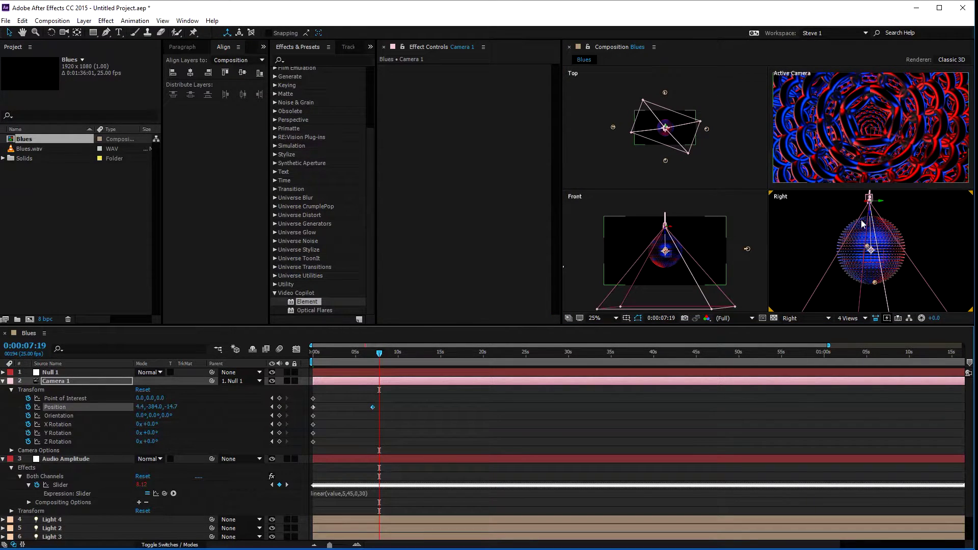
left_click(885, 197)
left_click_drag(869, 198, 872, 223)
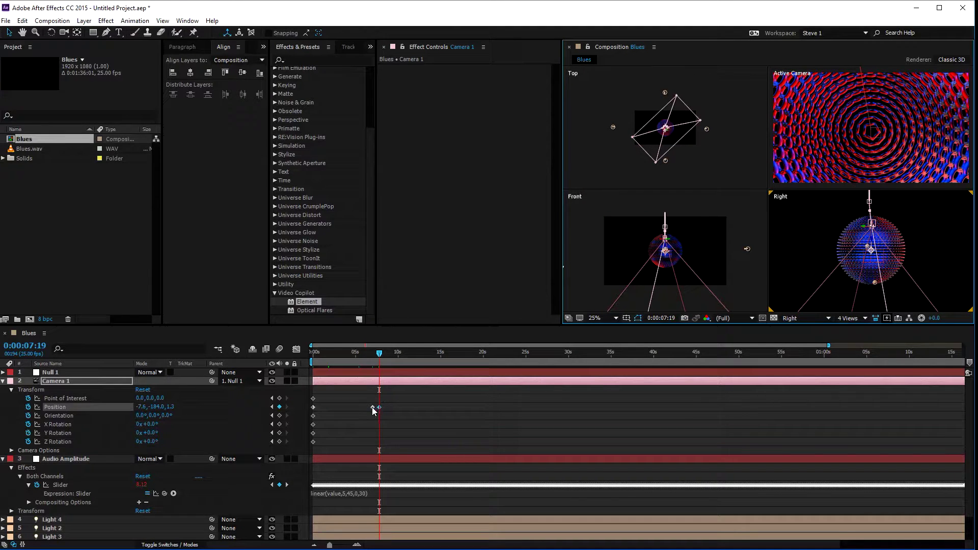
left_click_drag(372, 407, 717, 275)
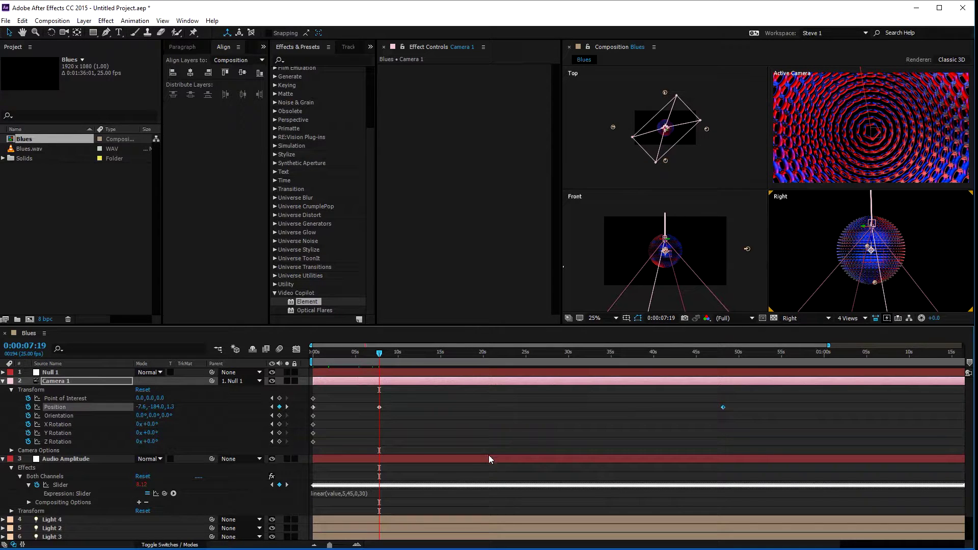
- In the e3d layer's Element scene, add the disc primitive, assign it to group 2 and scale it to 553%
scroll(492, 439, "down", 3)
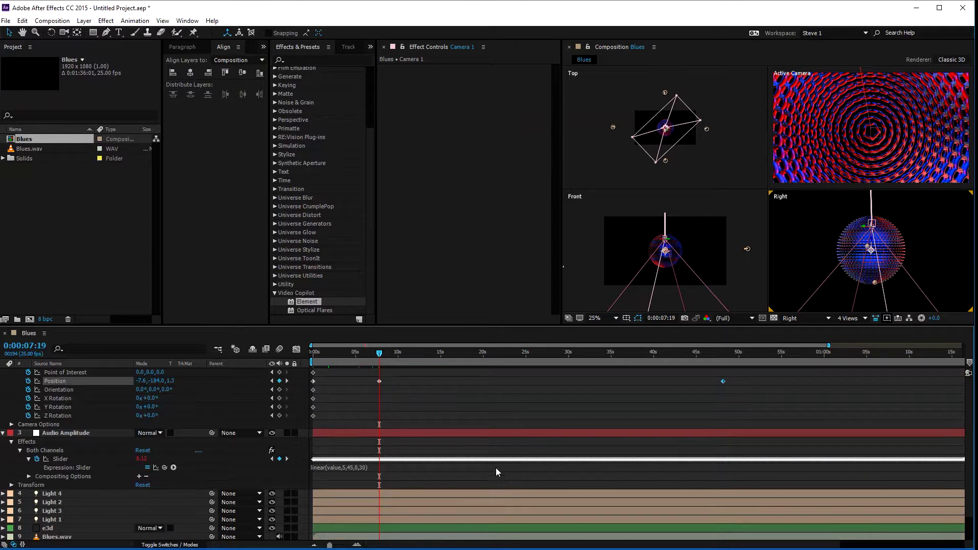
left_click(460, 526)
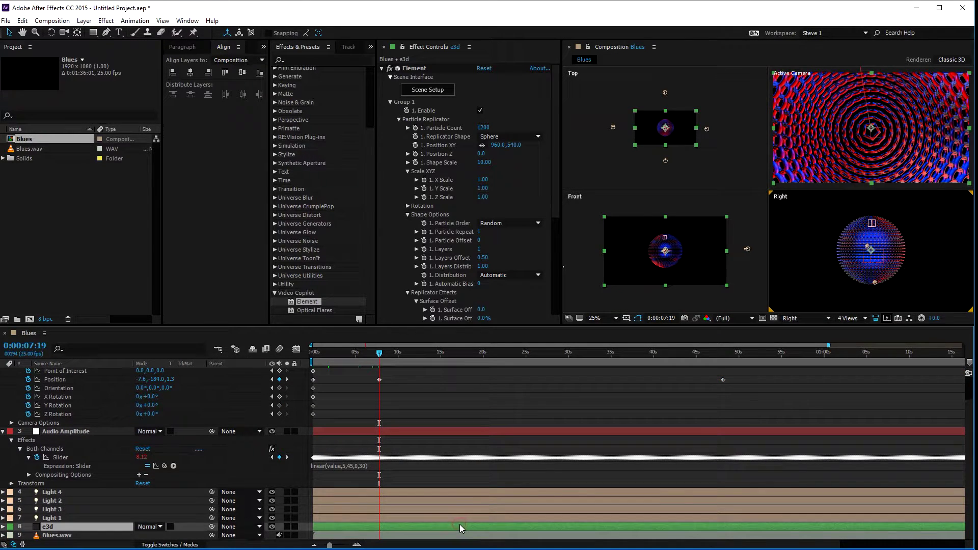
left_click(441, 91)
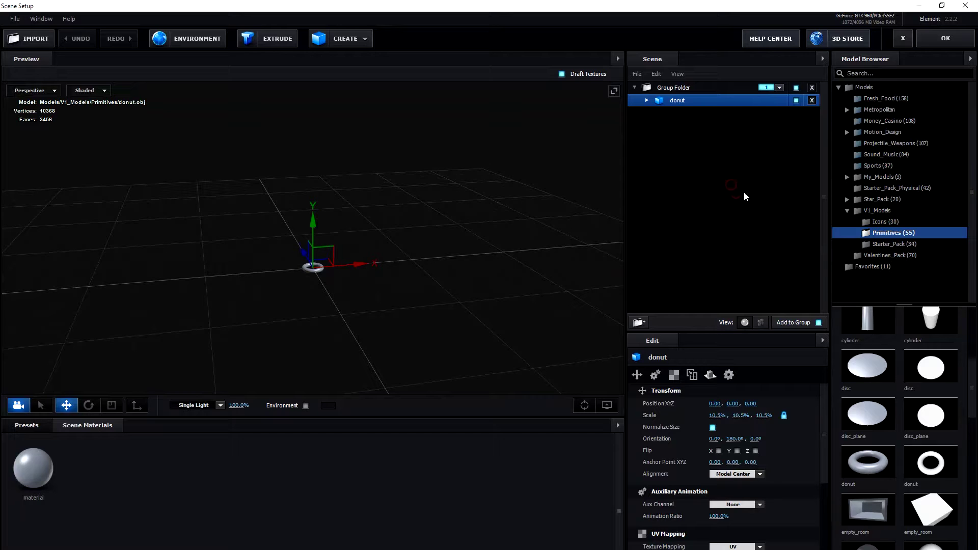
scroll(896, 429, "down", 1)
scroll(896, 430, "up", 3)
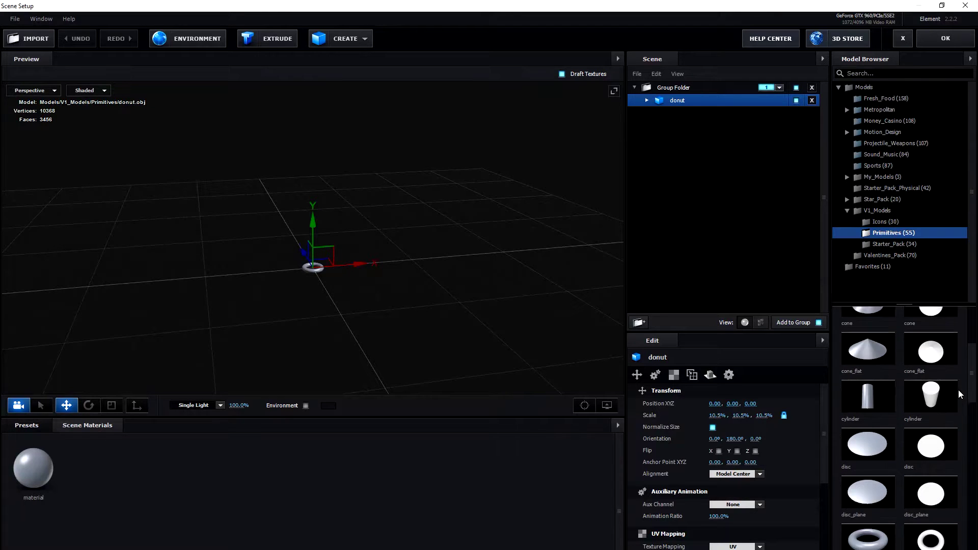
left_click_drag(884, 474, 766, 135)
left_click(780, 112)
left_click(785, 128)
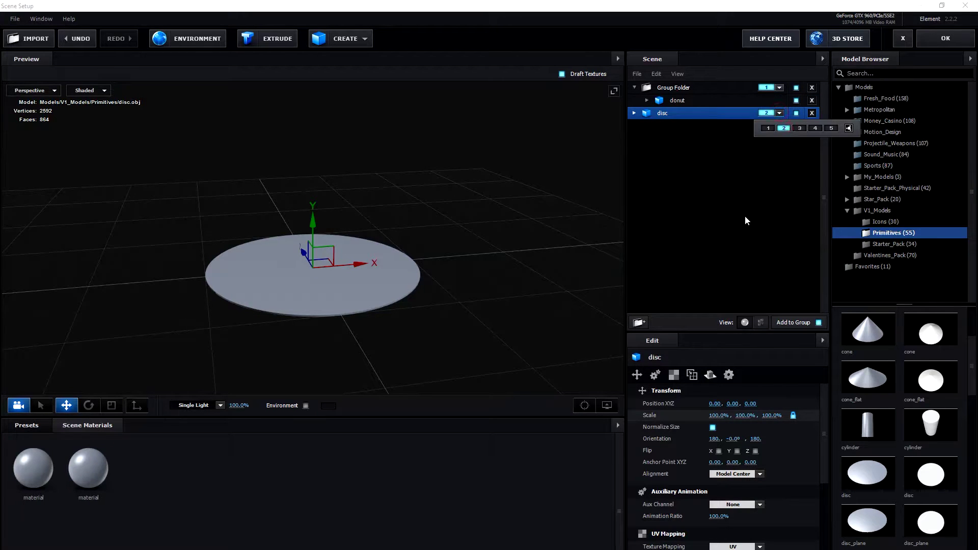
left_click_drag(713, 415, 816, 346)
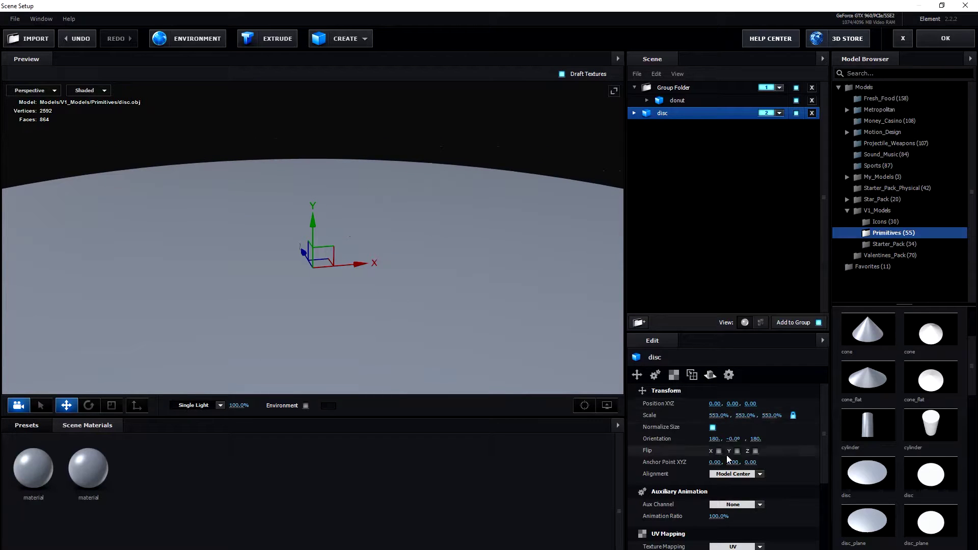
- Apply the light grey material from the last row of the V1_Materials presets to the disc
left_click(37, 429)
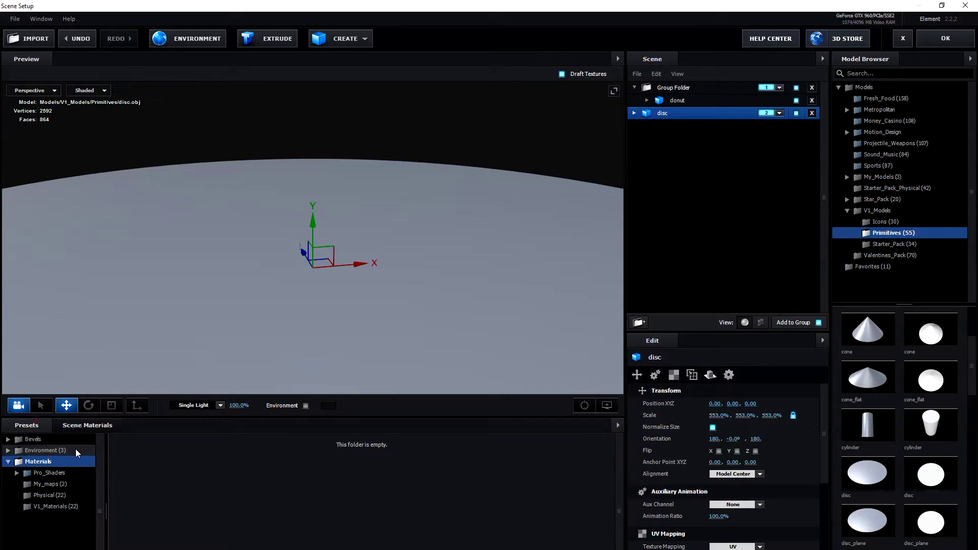
left_click(76, 505)
scroll(331, 503, "down", 1)
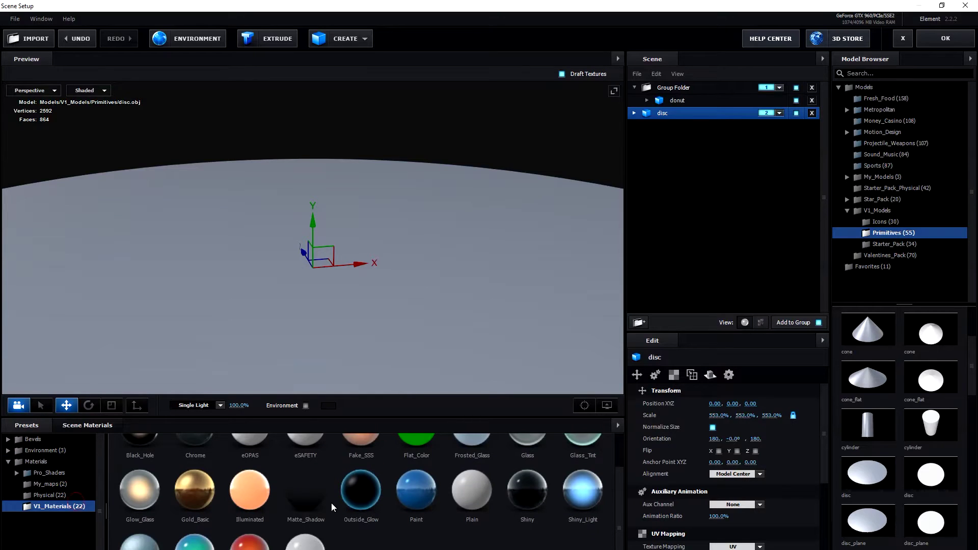
left_click_drag(316, 544, 496, 272)
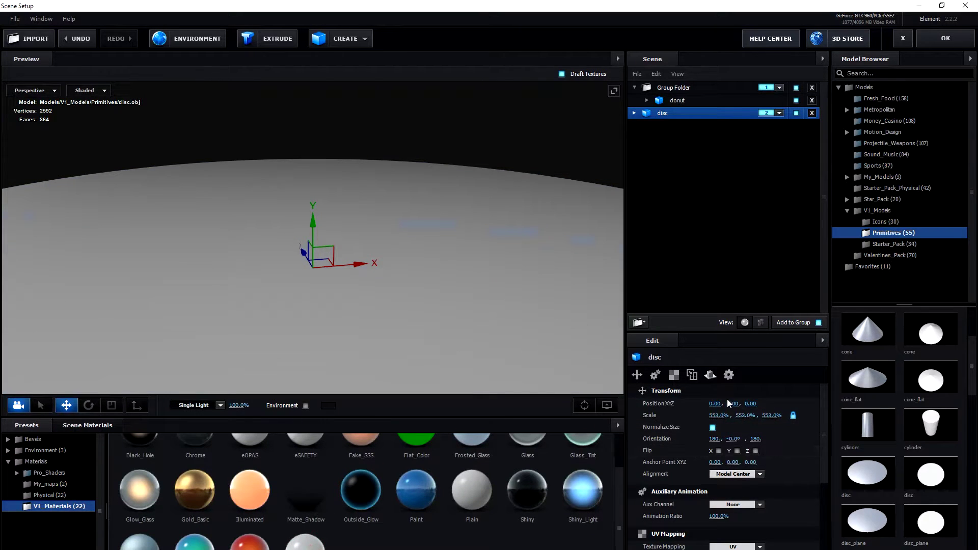
- Set the disc's reflect mode to Mirror Surface and accept the scene setup
left_click(710, 375)
left_click(760, 403)
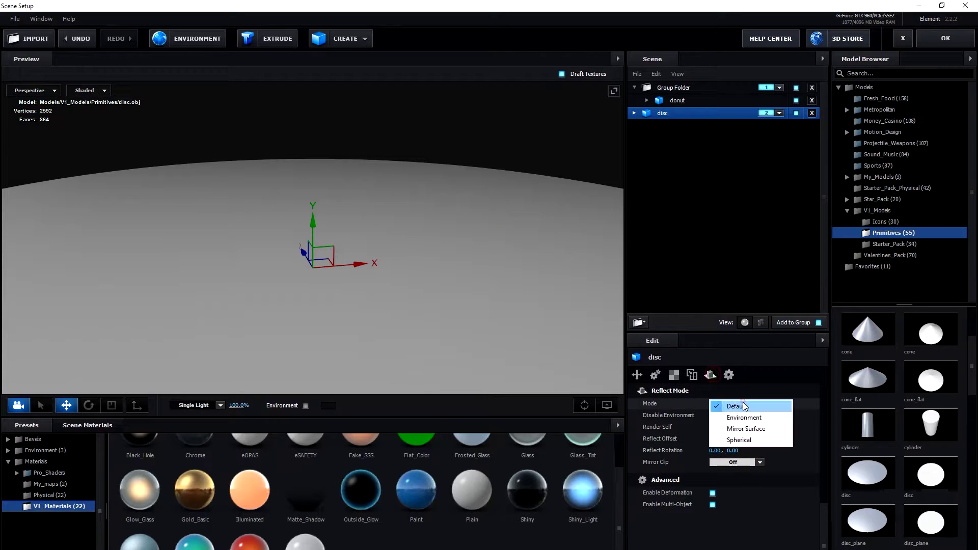
left_click(734, 430)
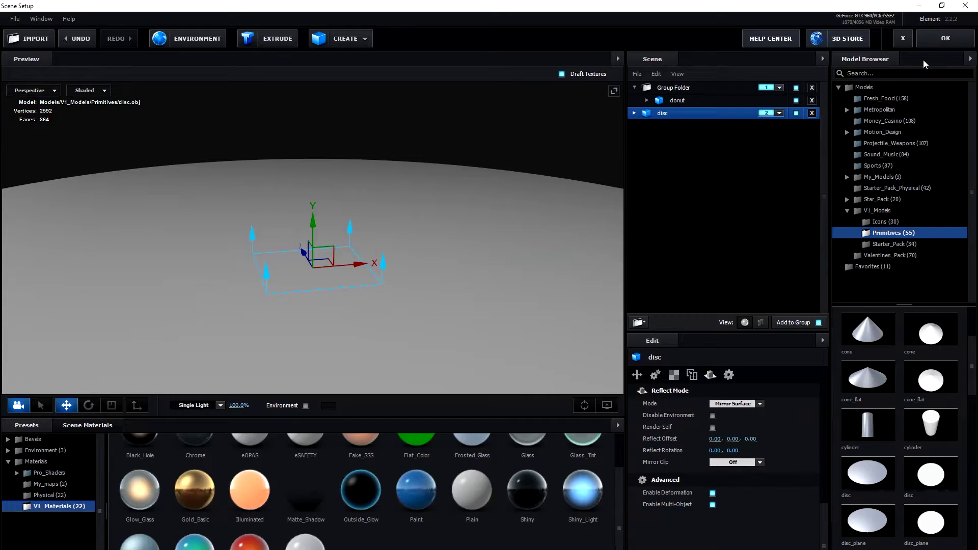
left_click(934, 41)
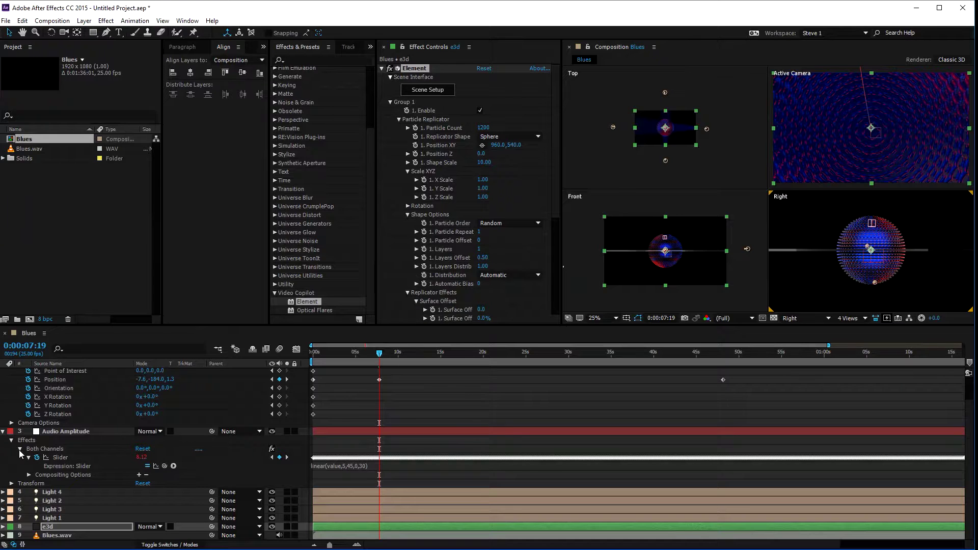
- Lower the disc beneath the sphere's centre by setting Element's Group 2 Position XY to 960, 713
key("e")
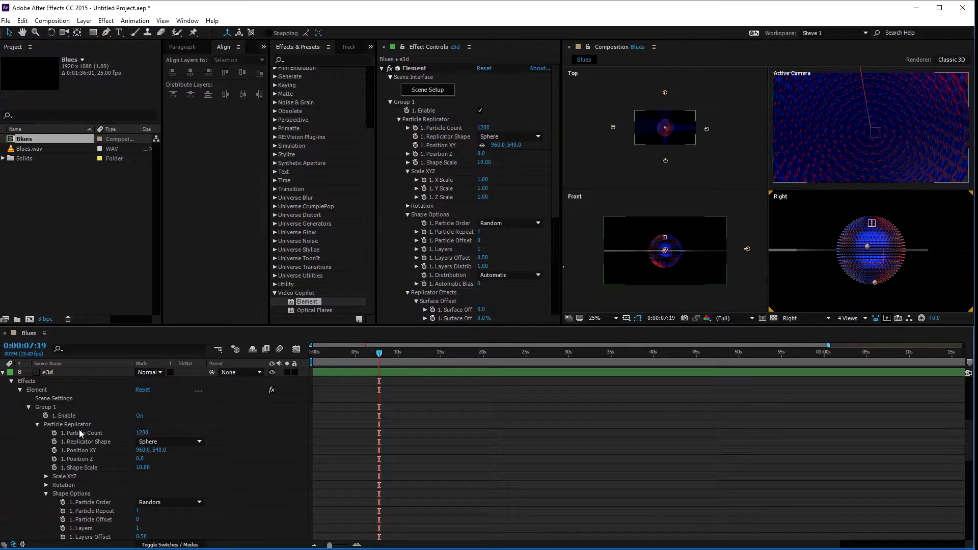
left_click(29, 407)
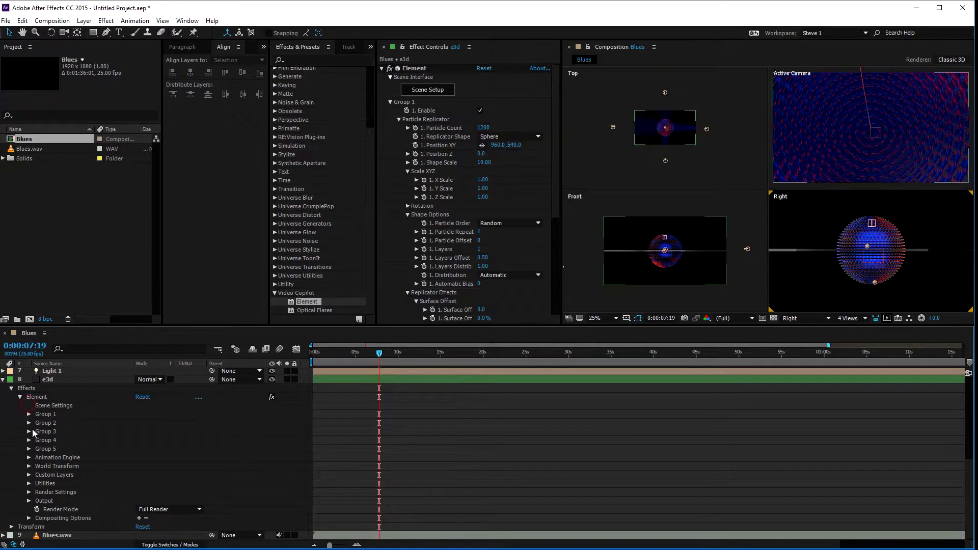
left_click(28, 423)
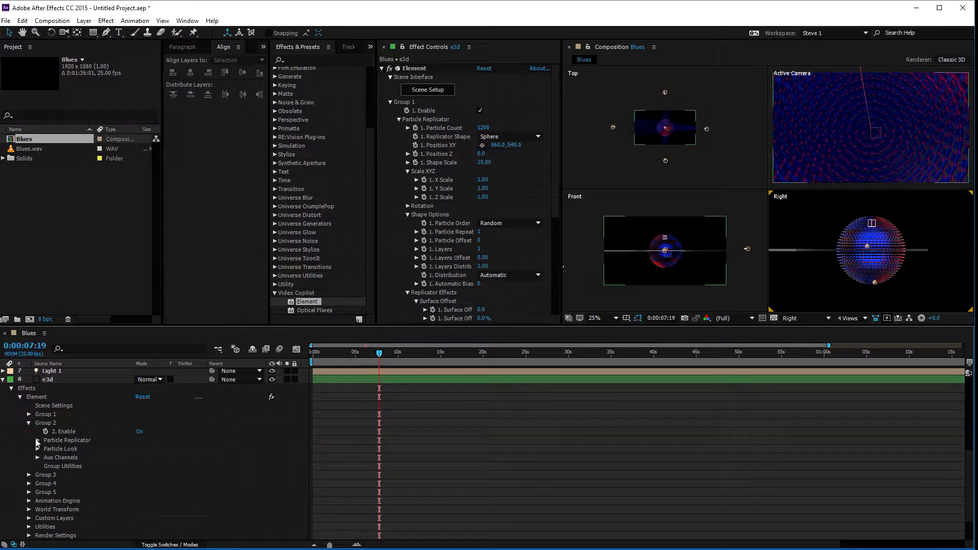
left_click(38, 441)
left_click_drag(162, 470, 330, 455)
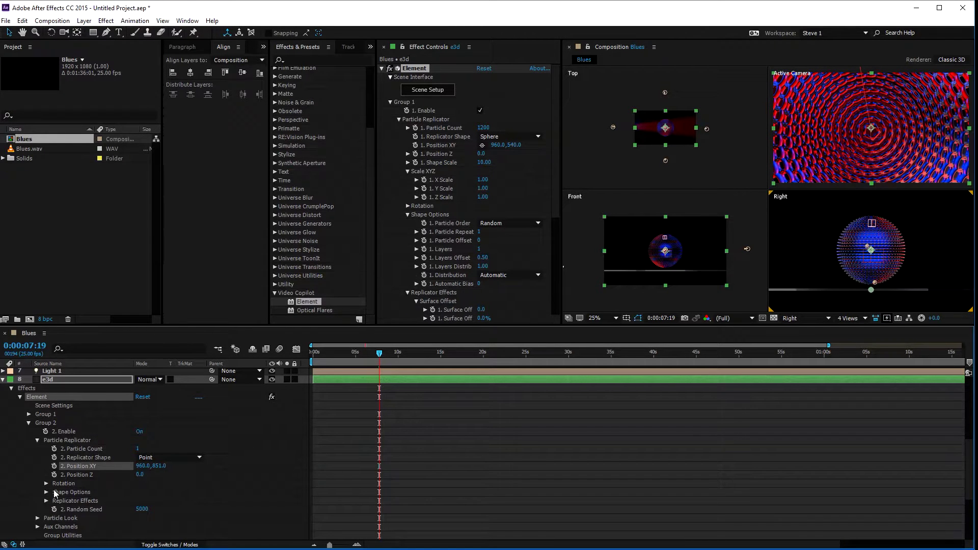
left_click_drag(160, 466, 127, 468)
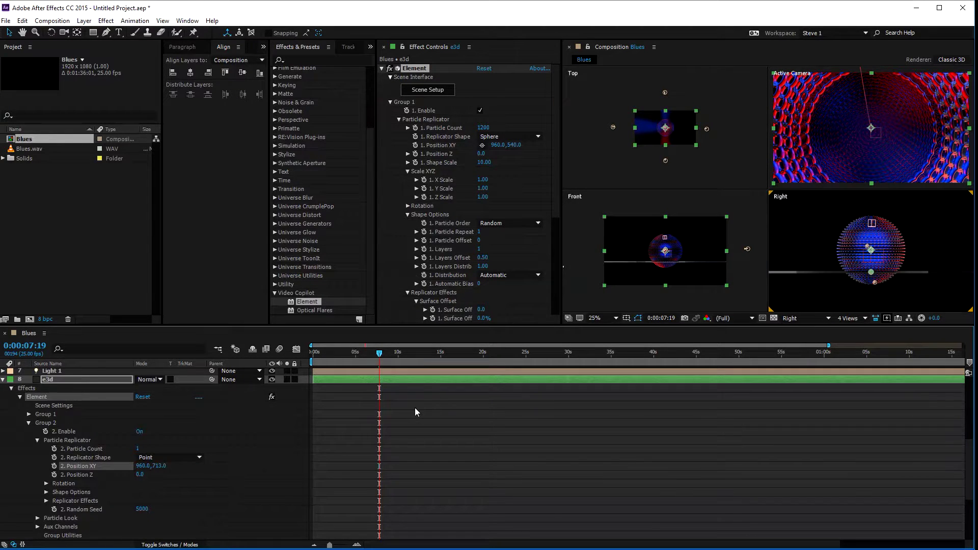
- Delete Camera 1's position keyframe near 48 seconds
scroll(415, 408, "up", 8)
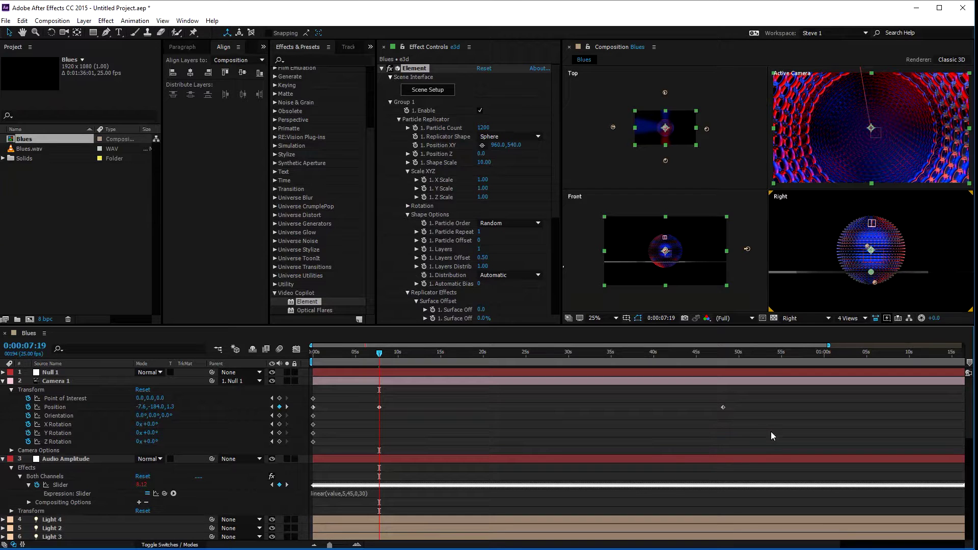
left_click(723, 407)
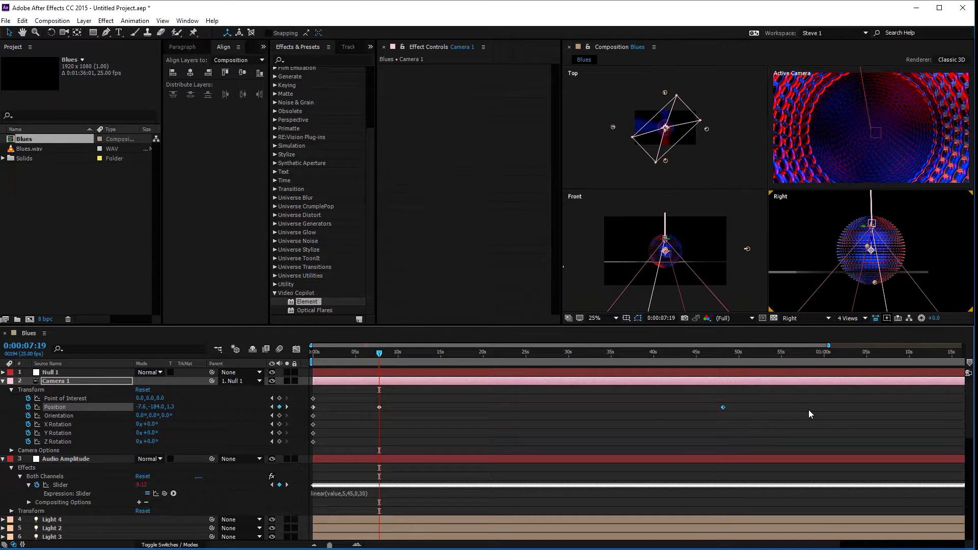
key("Delete")
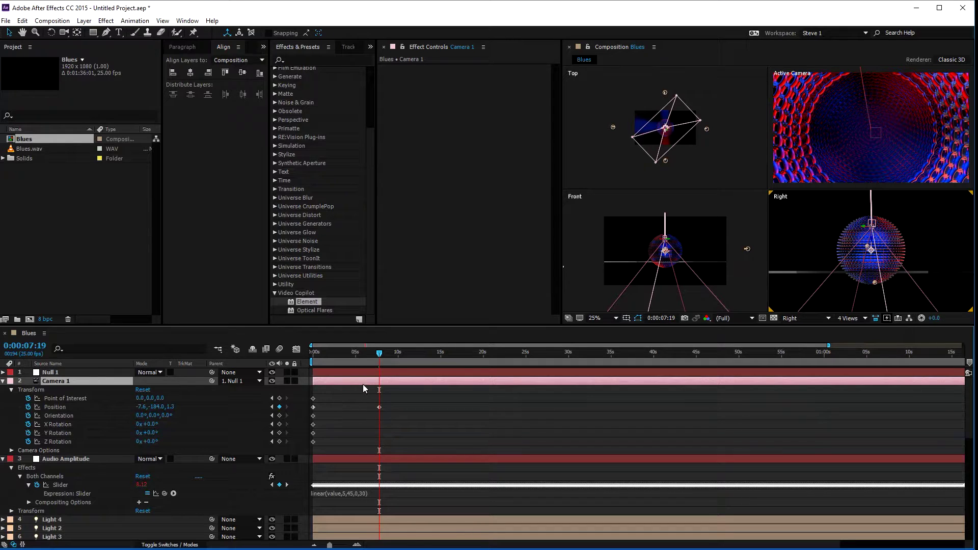
- Raise Camera 1 slightly within the sphere at 0:00:07:19, to about -5, -208, -2
left_click(887, 235)
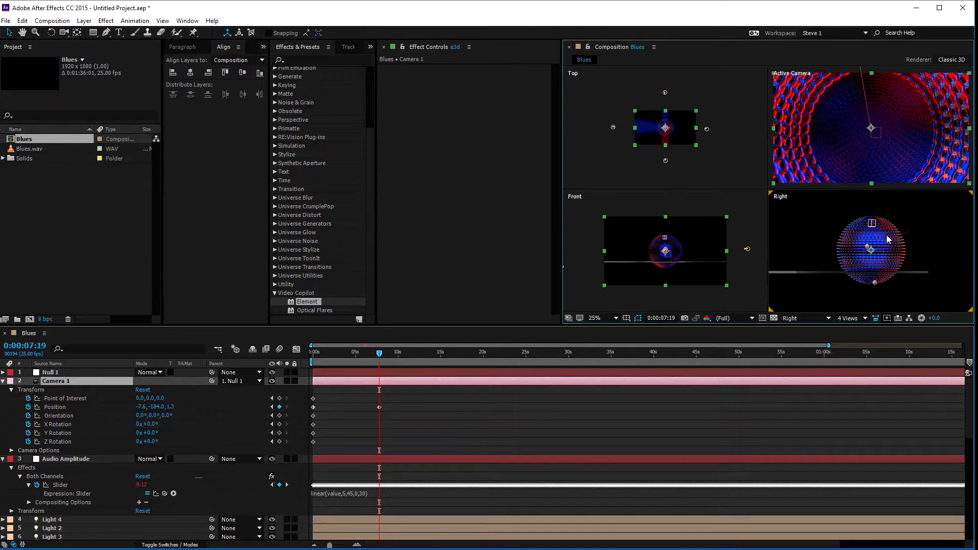
left_click(872, 224)
left_click_drag(874, 224, 874, 222)
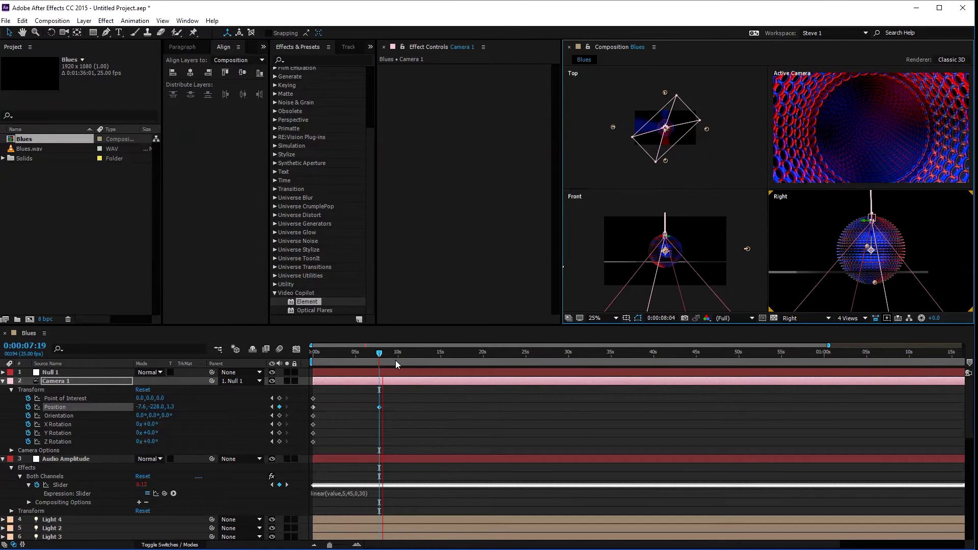
key("space")
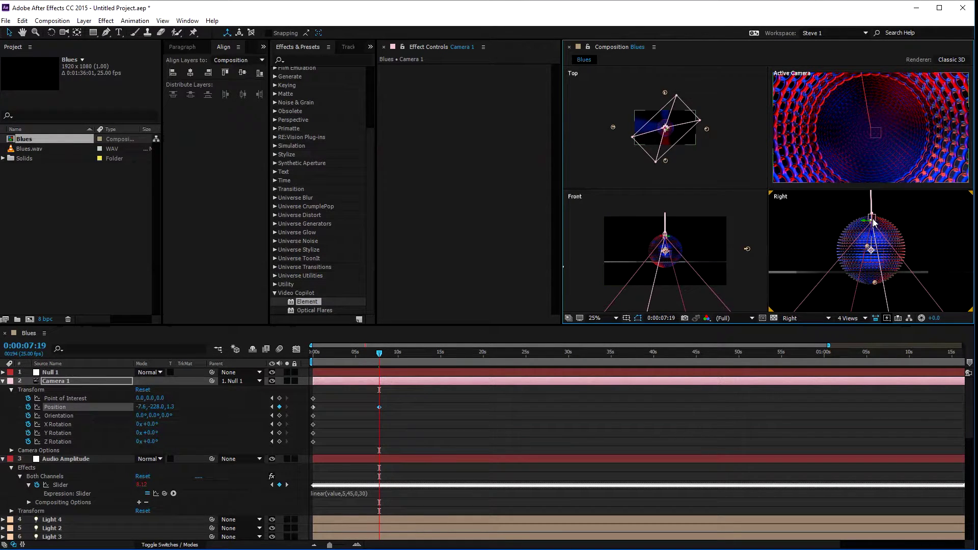
left_click_drag(874, 219, 874, 221)
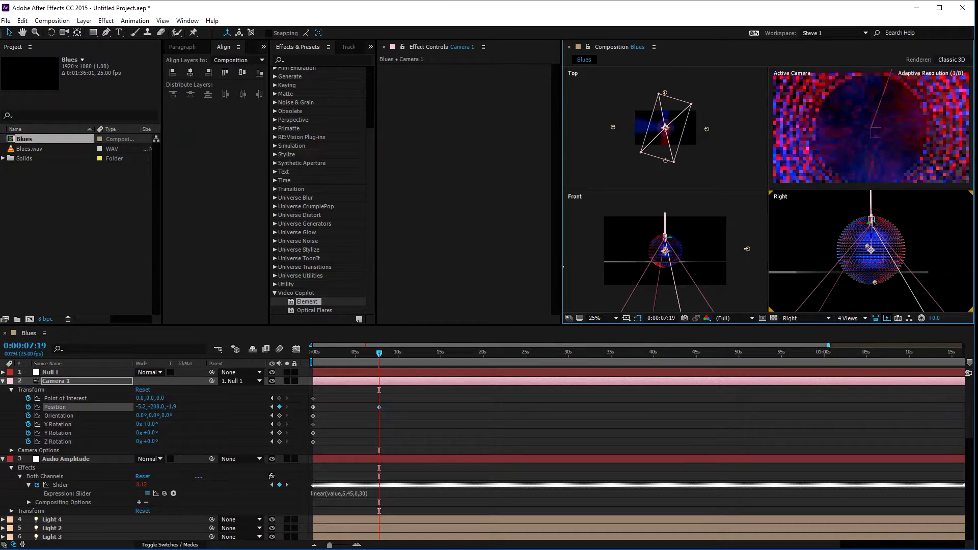
- Change Camera 1's lens preset to 15mm
double_click(536, 382)
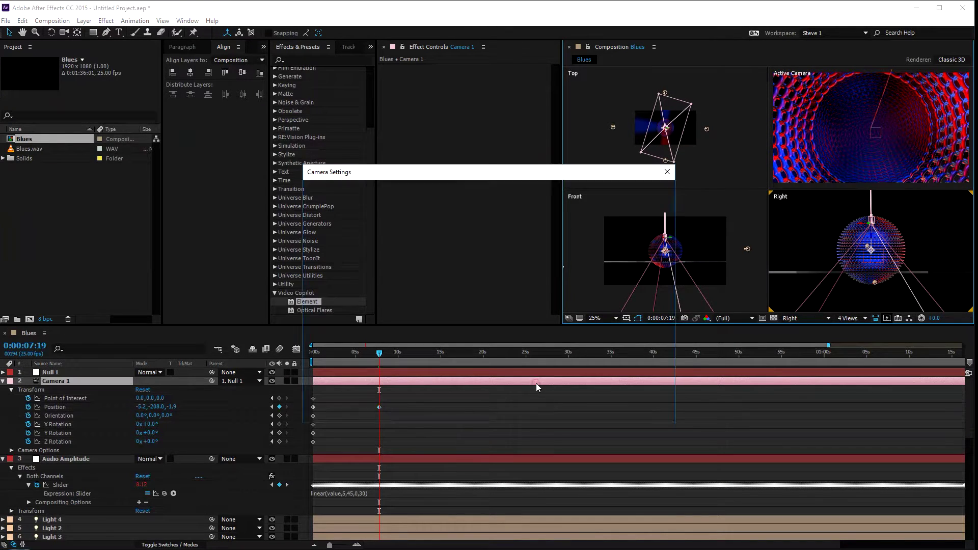
left_click(561, 222)
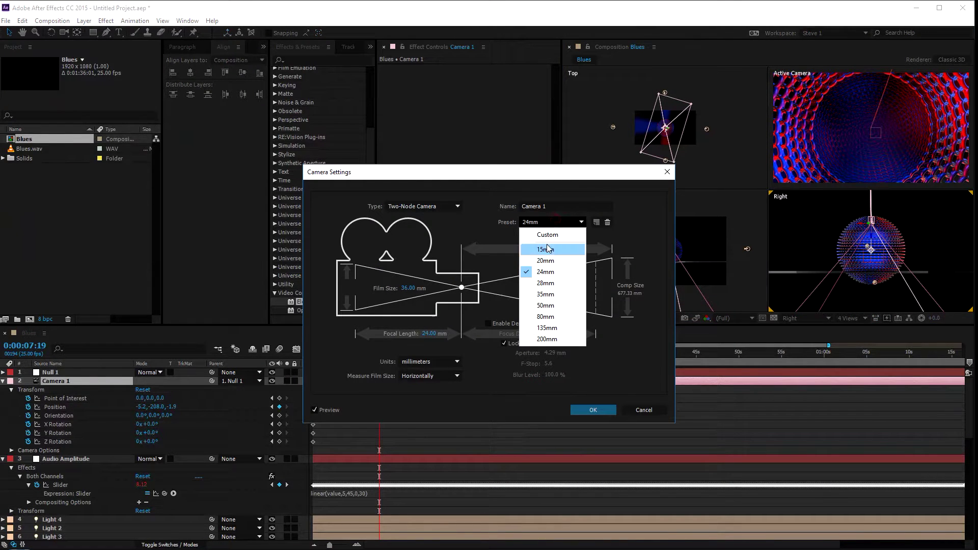
left_click(540, 249)
left_click(597, 410)
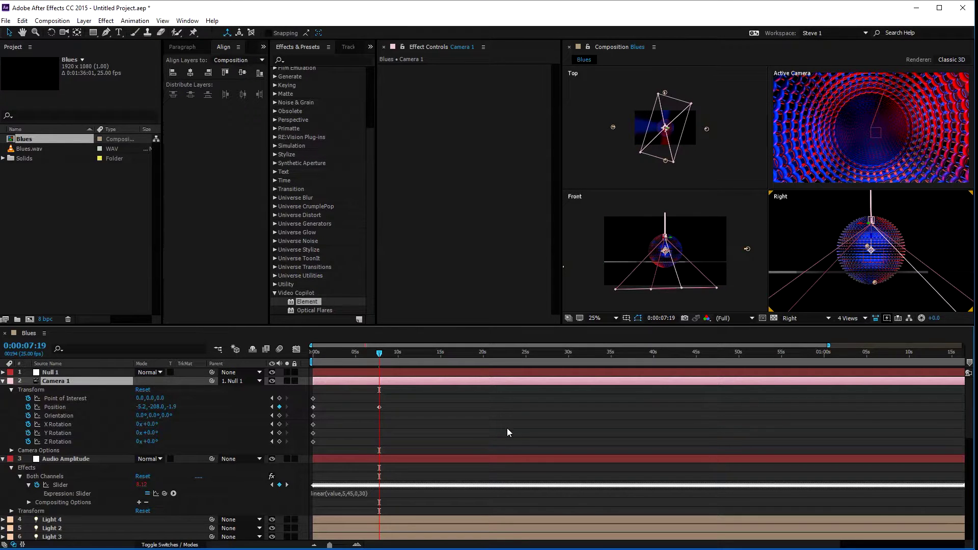
- Set Light 4's colour to a pale red (FA9595) and deselect the light
scroll(515, 427, "down", 4)
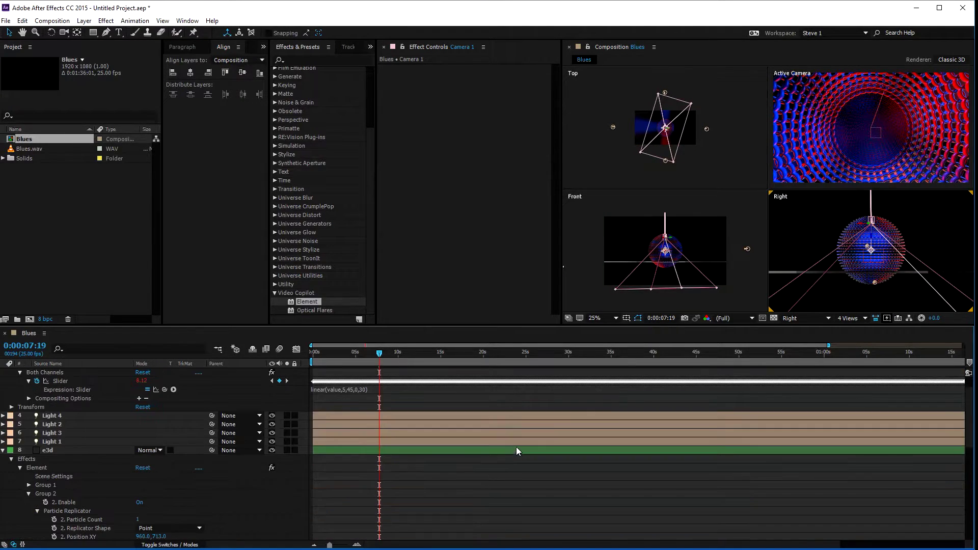
double_click(419, 415)
left_click(488, 233)
left_click(420, 238)
left_click(588, 237)
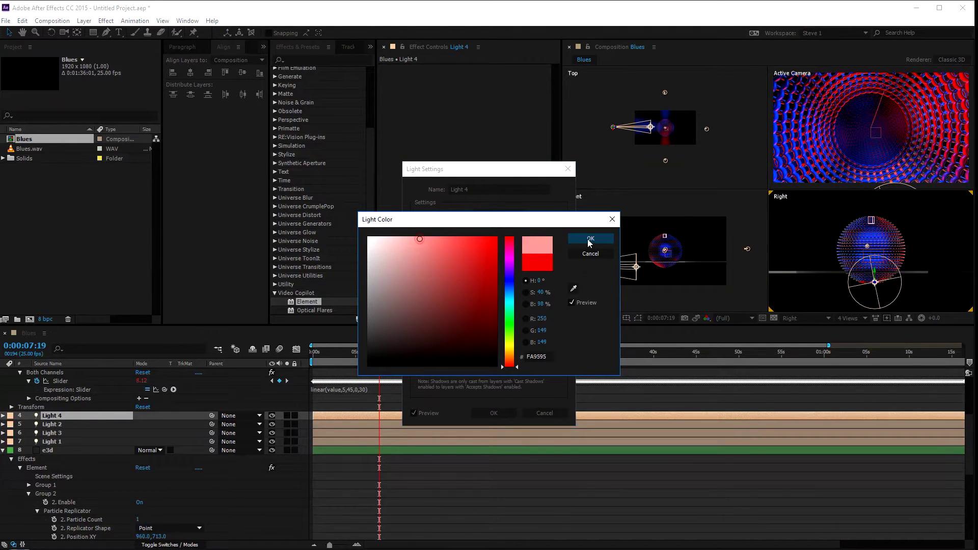
left_click(503, 415)
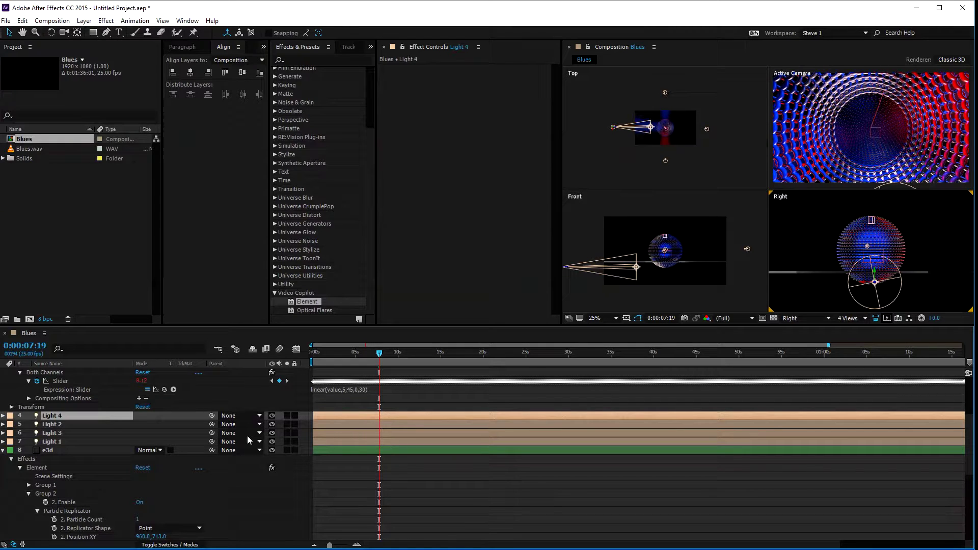
key("F2")
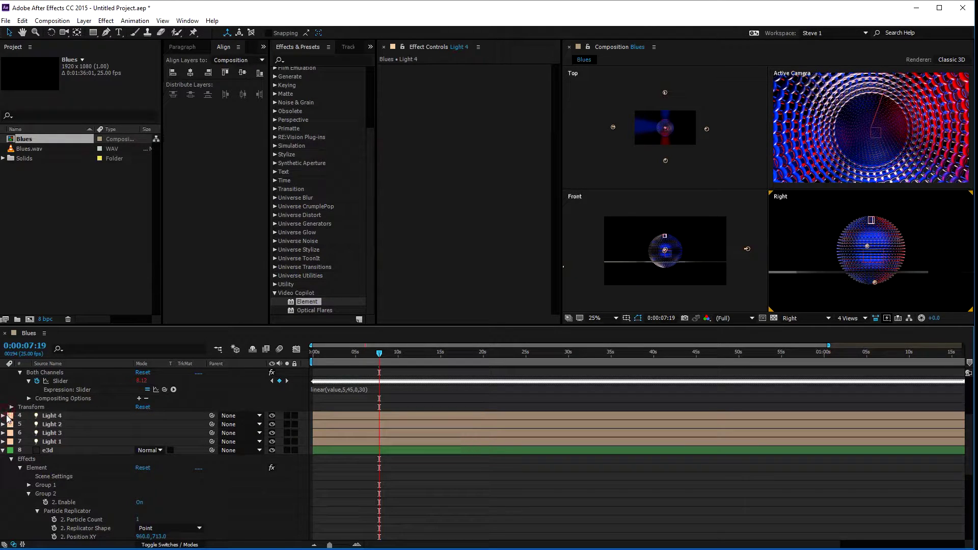
- Start keyframing Light 4's colour at 0:00:00:00, keeping the pale red as its first value
left_click(4, 416)
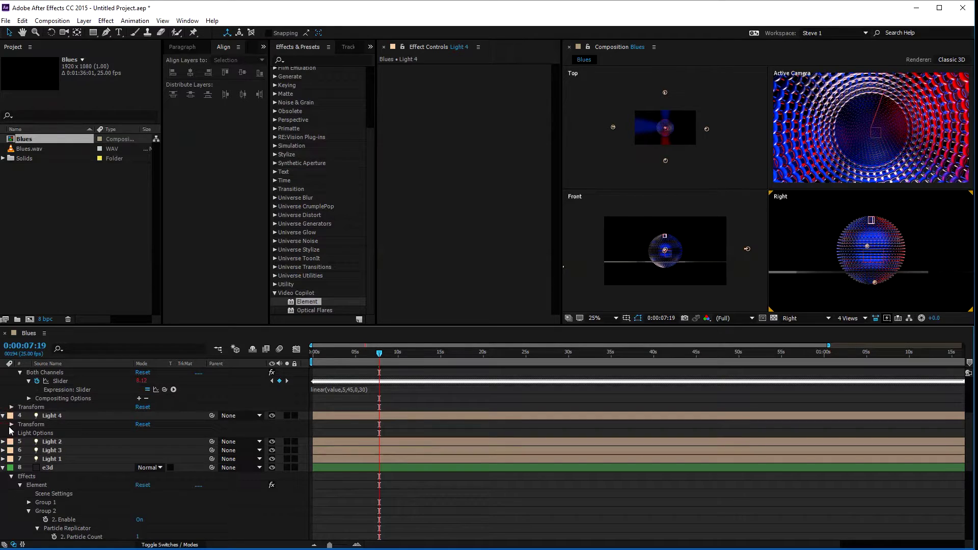
left_click(11, 434)
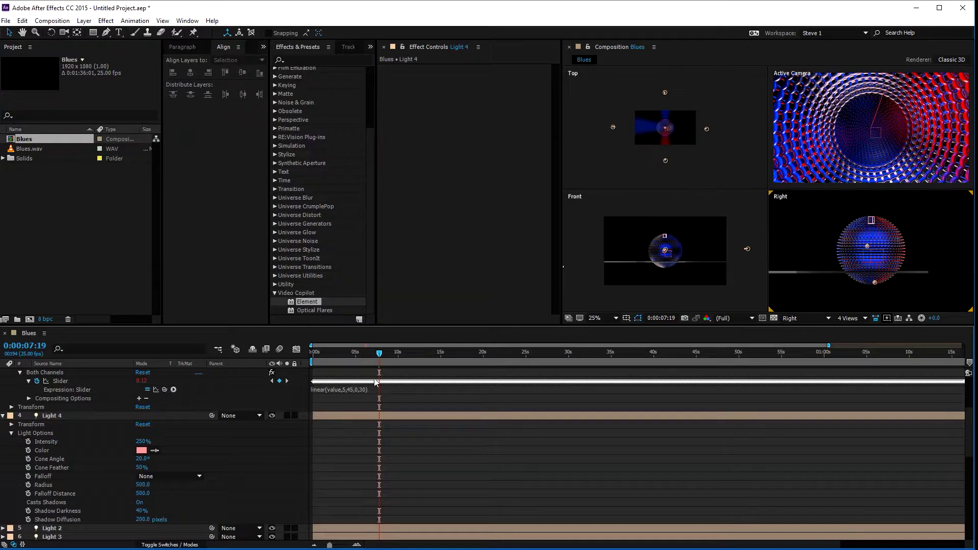
key("Home")
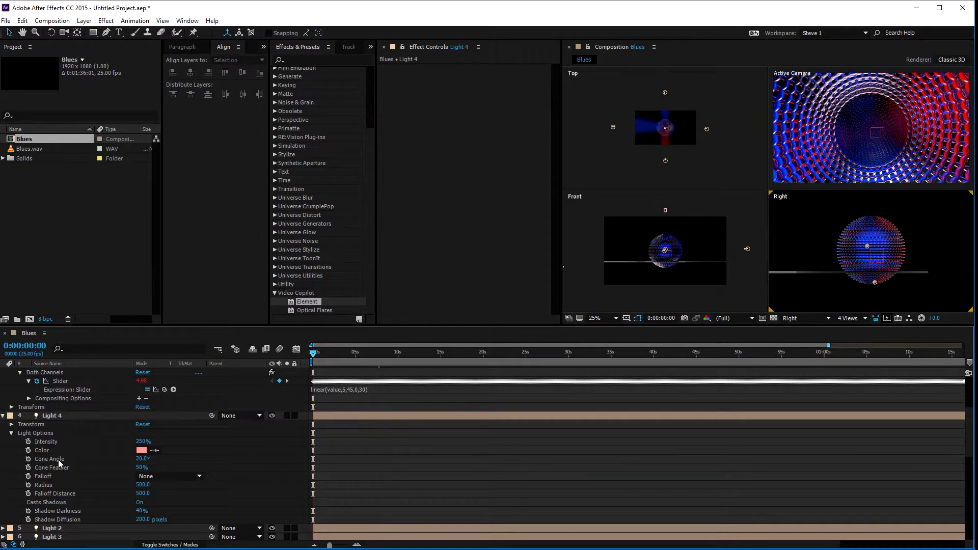
left_click(29, 450)
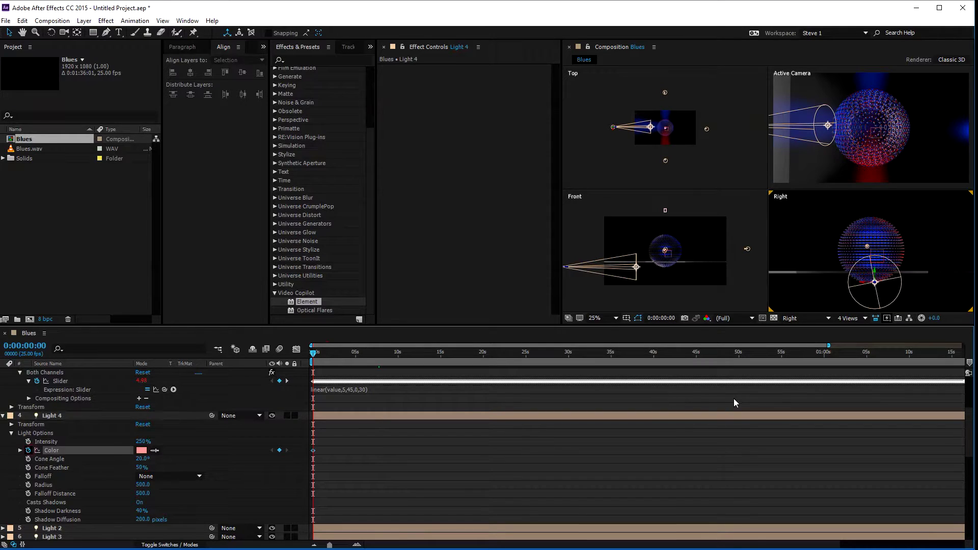
- Keyframe Light 4's colour as light green at 0:01:15:01 and collapse its light options
left_click(954, 353)
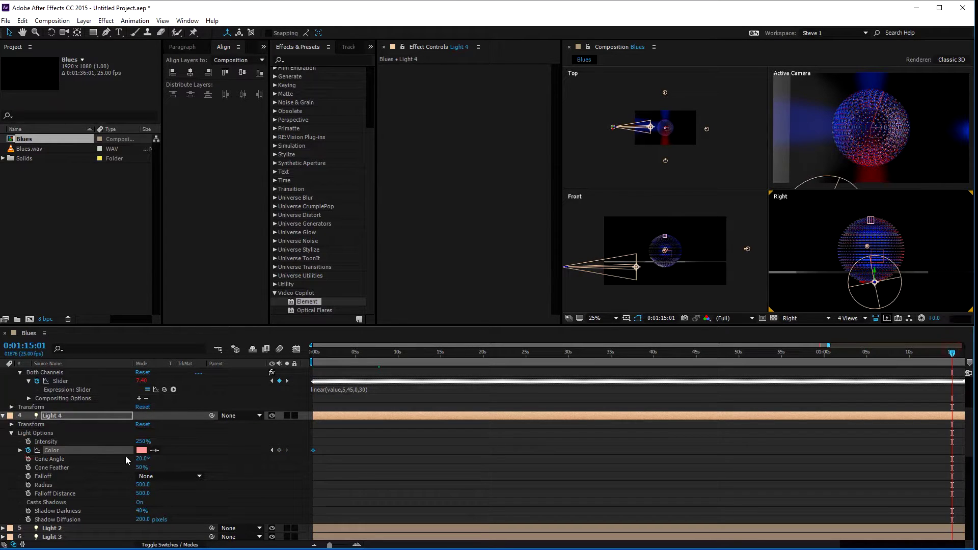
left_click(142, 450)
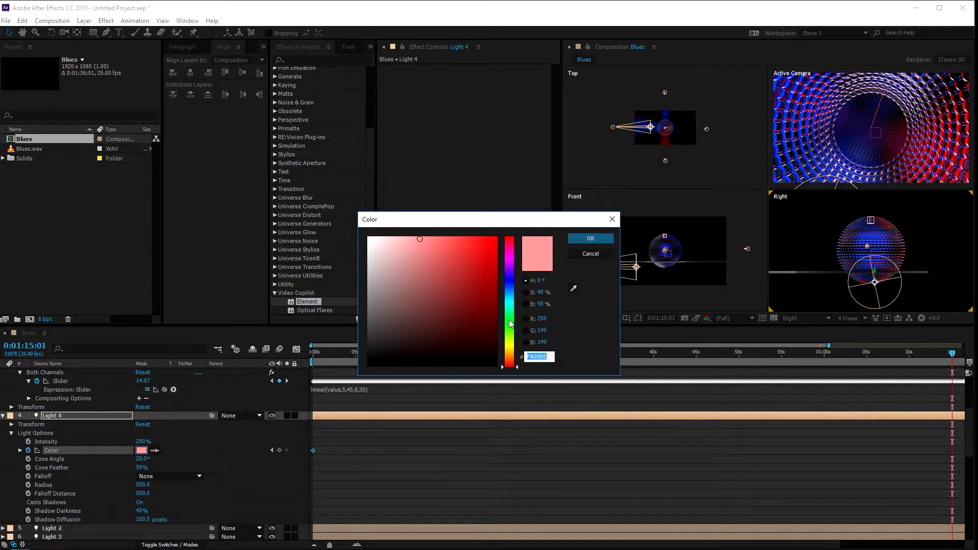
left_click(509, 330)
left_click(591, 239)
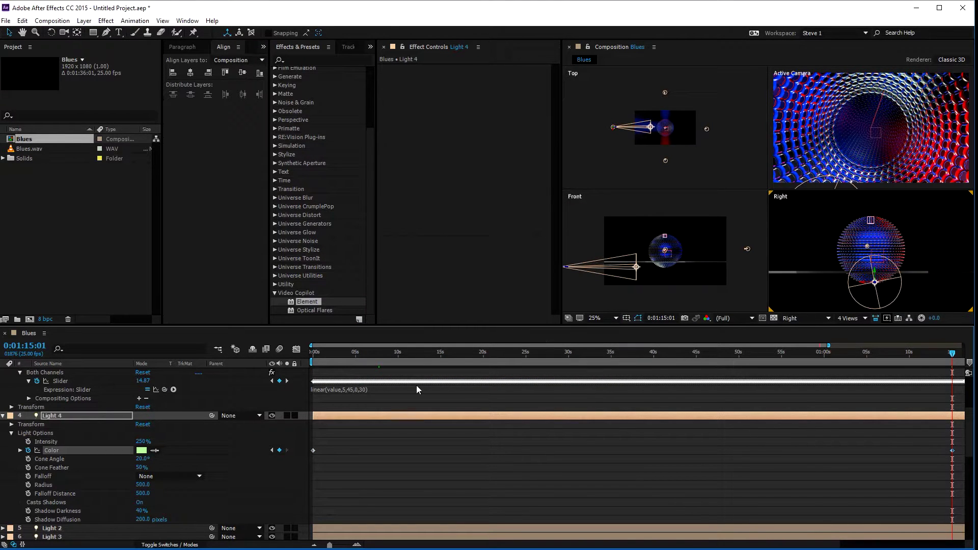
left_click(12, 433)
- Create a keyframe for Light 3's blue colour and place it at the start of the timeline
left_click(399, 450)
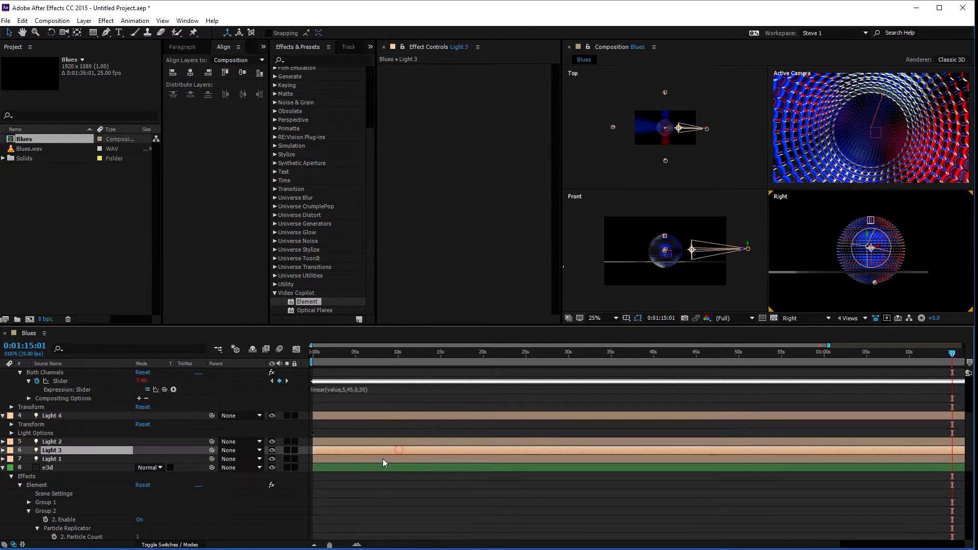
left_click(3, 450)
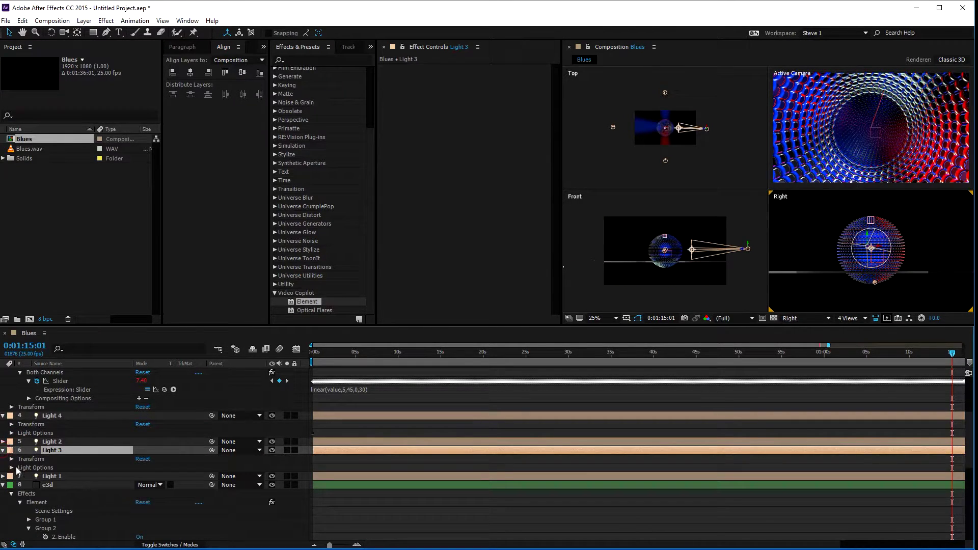
left_click(12, 469)
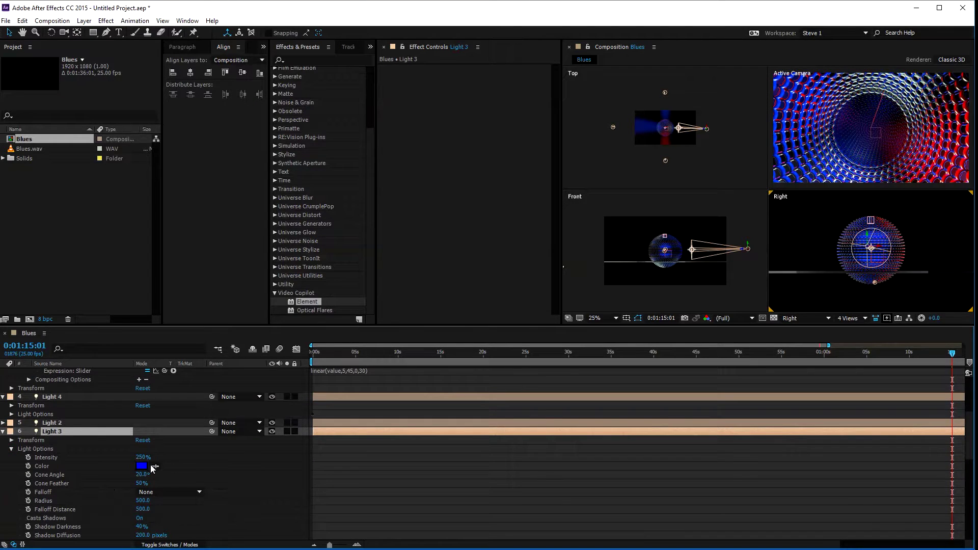
left_click(28, 466)
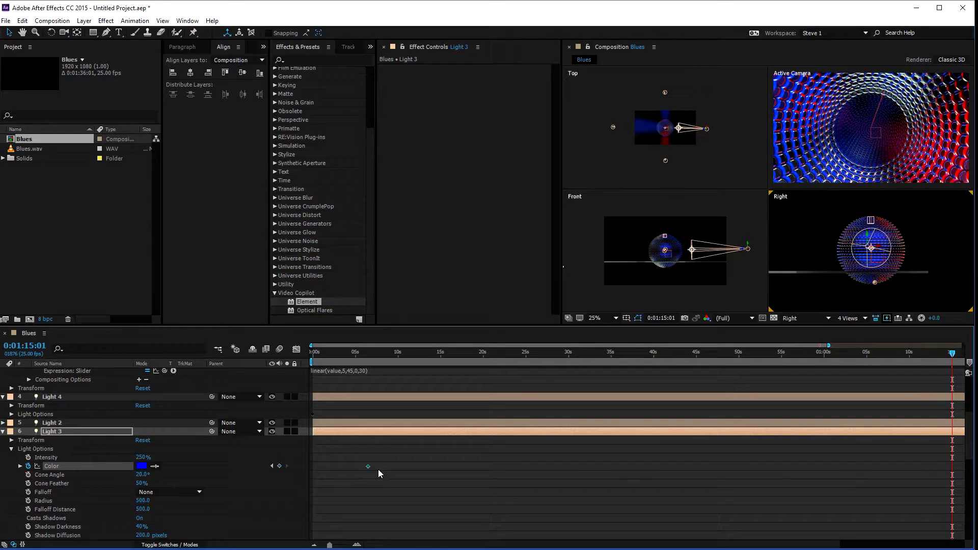
- Keyframe Light 3's colour as magenta (FF00E4) at 0:01:15:01
left_click(141, 466)
left_click(512, 257)
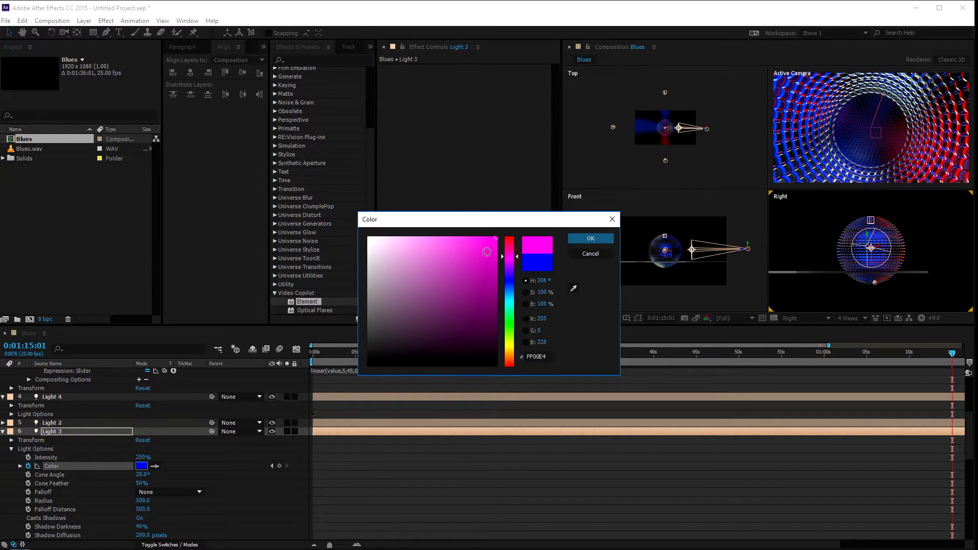
left_click(590, 238)
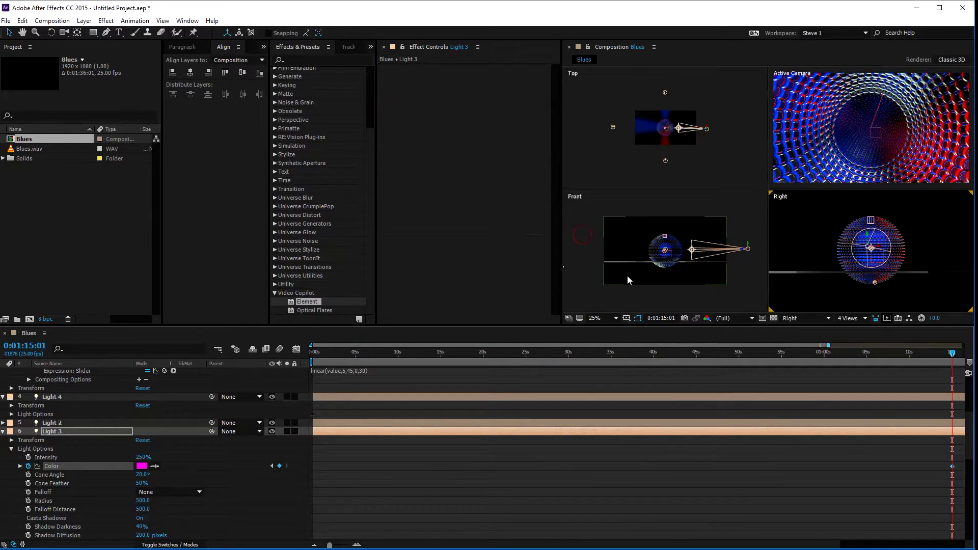
- Show the composition in a single Active Camera view and preview the animation from 0:00:05:14
left_click(314, 352)
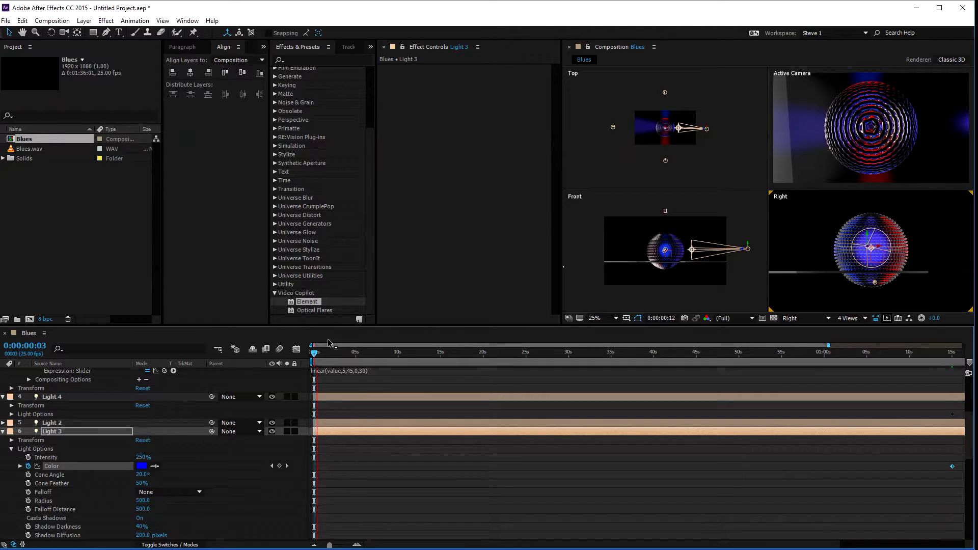
left_click(360, 353)
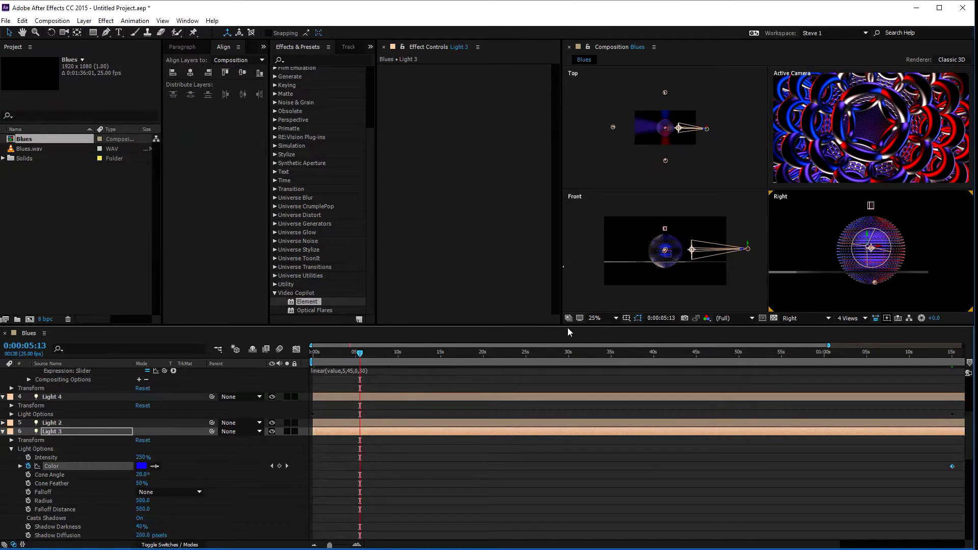
left_click(824, 172)
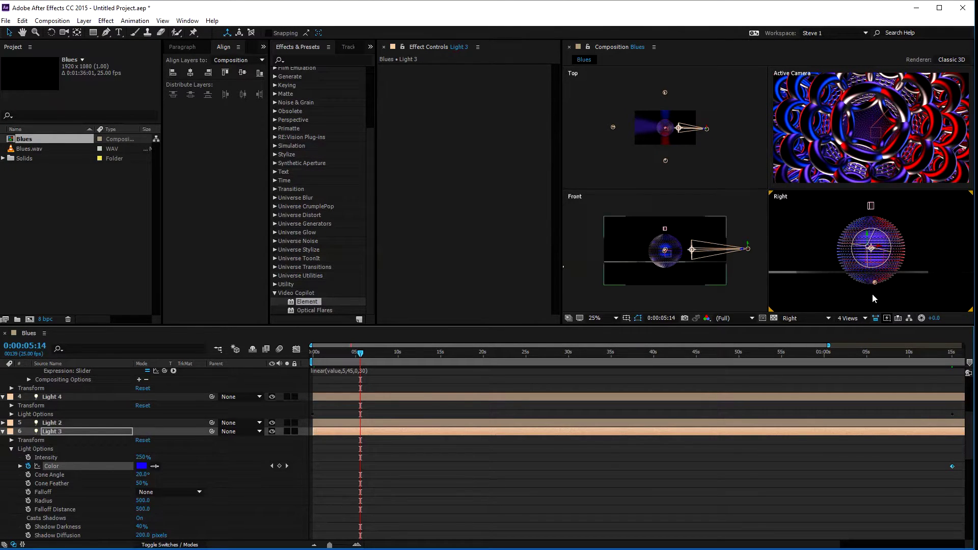
left_click(864, 319)
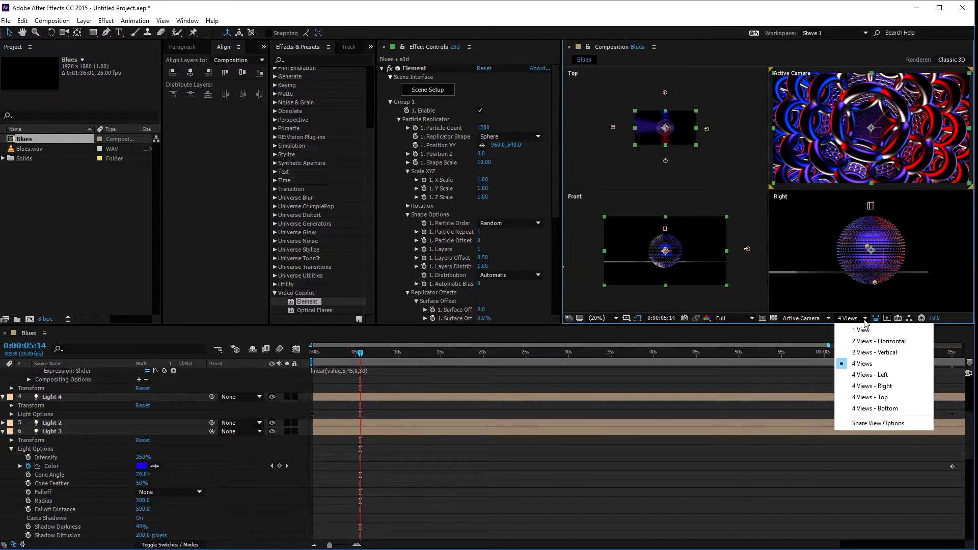
left_click(867, 331)
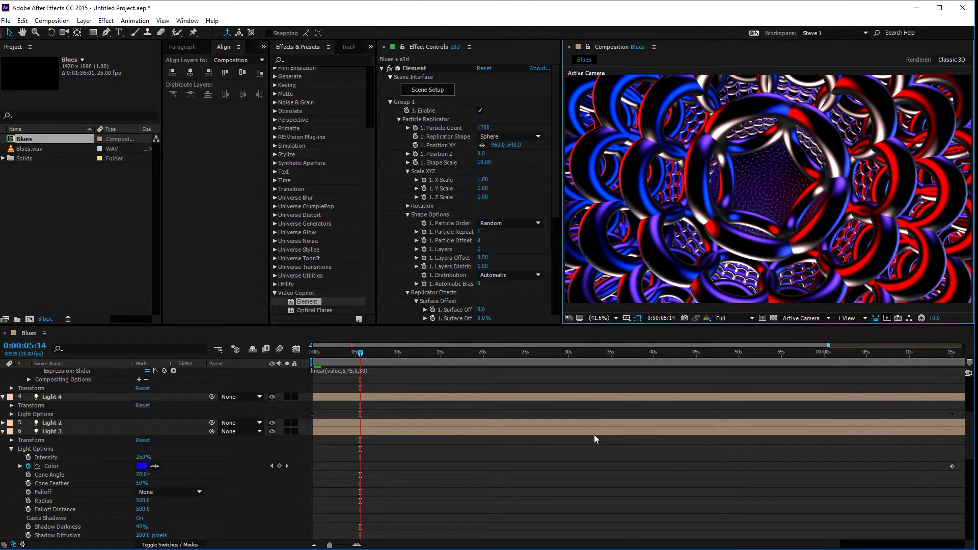
key("space")
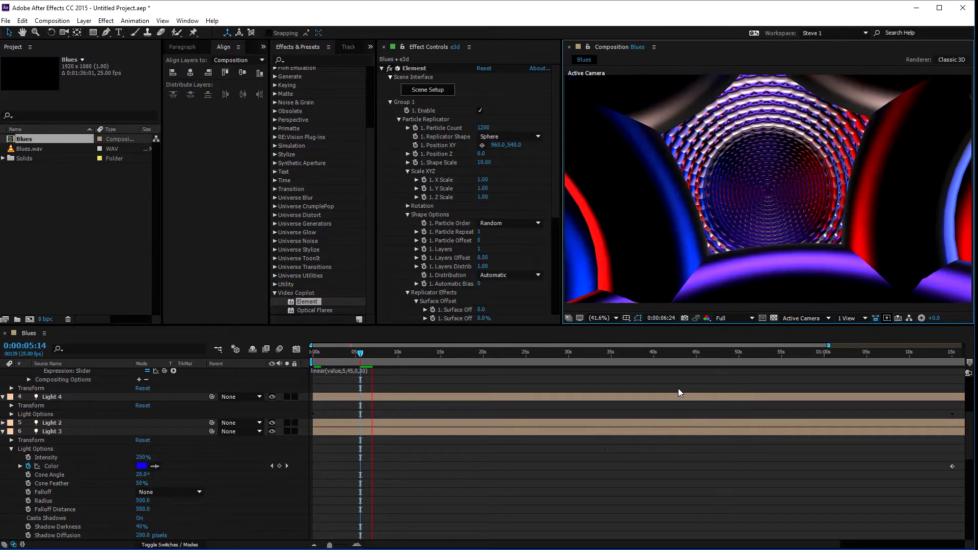
key("space")
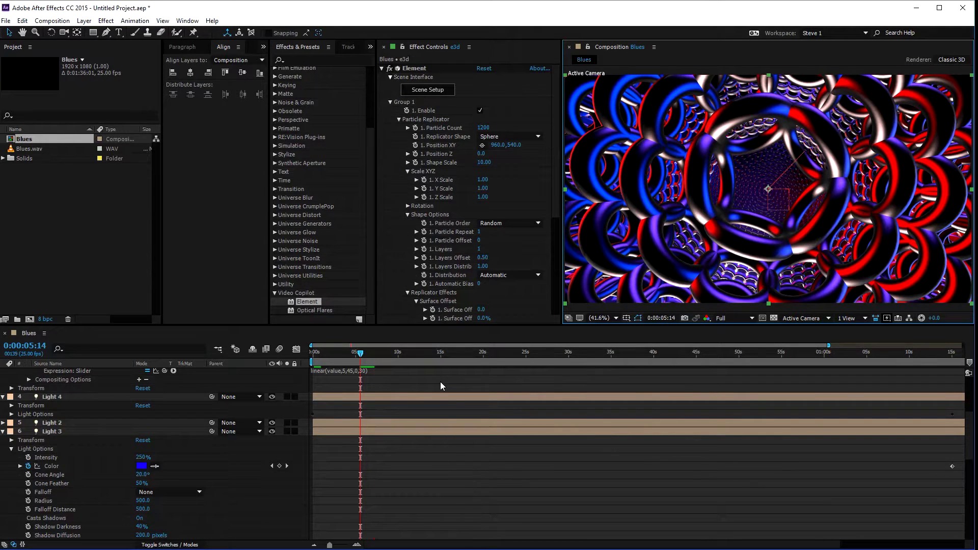
- Duplicate the e3d layer, ending the lower copy and starting the upper copy at 0:00:05:14
scroll(412, 428, "down", 5)
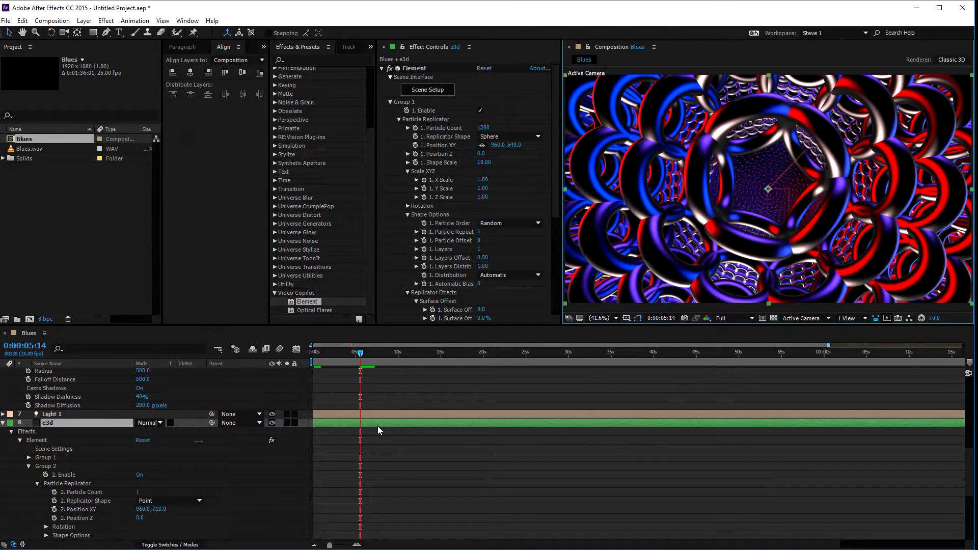
key("ctrl+d")
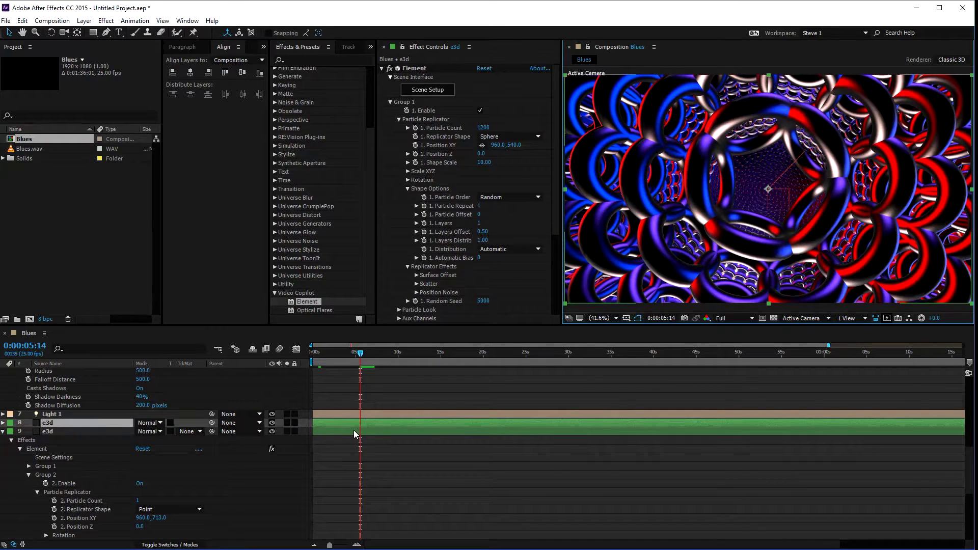
left_click(355, 432)
key("alt+bracketright")
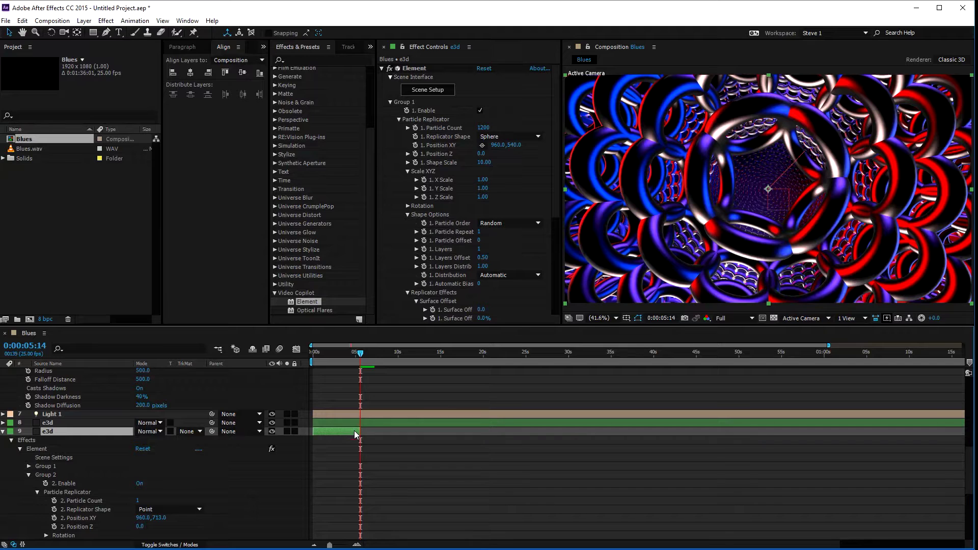
left_click(375, 423)
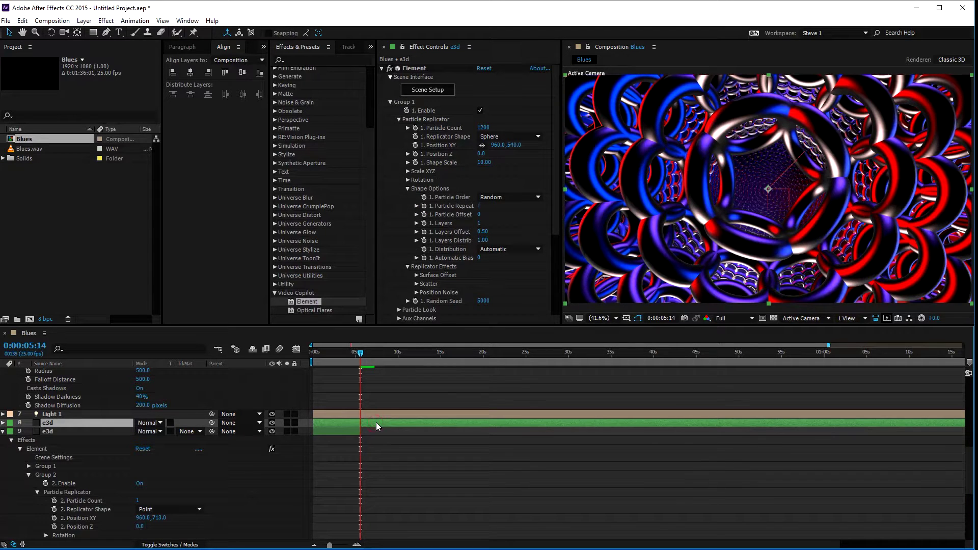
key("alt+bracketleft")
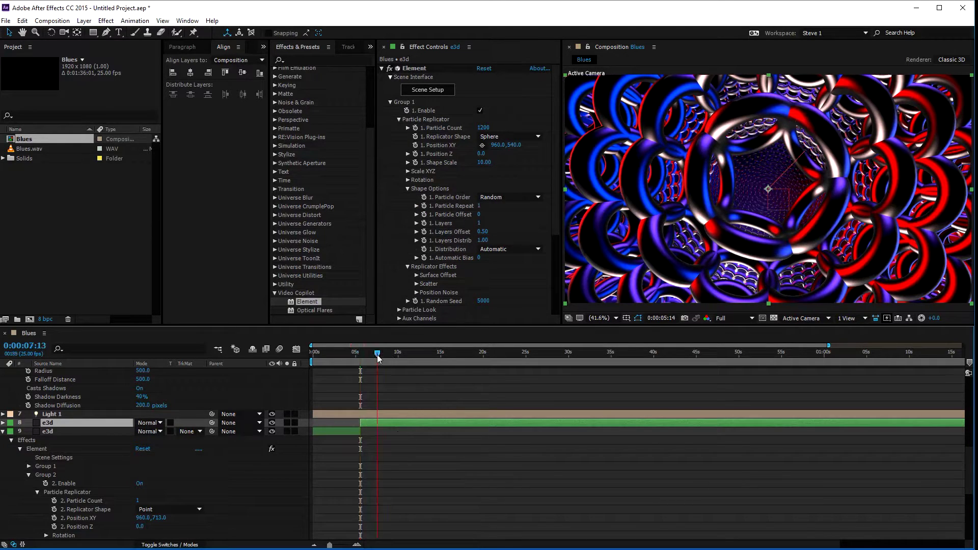
- In the upper e3d layer's Scene Setup, add the box model from V1_Models Primitives to the donut's Group Folder
left_click(447, 90)
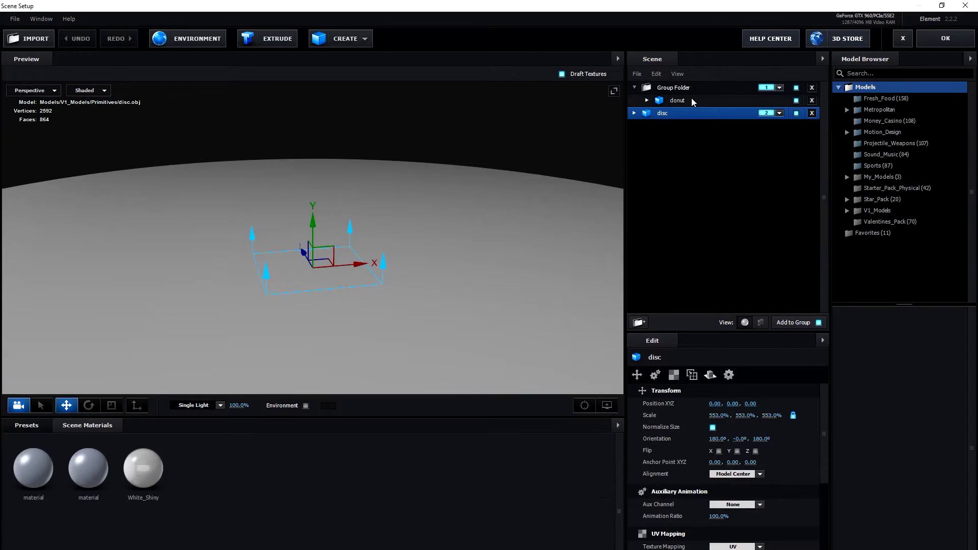
left_click(692, 100)
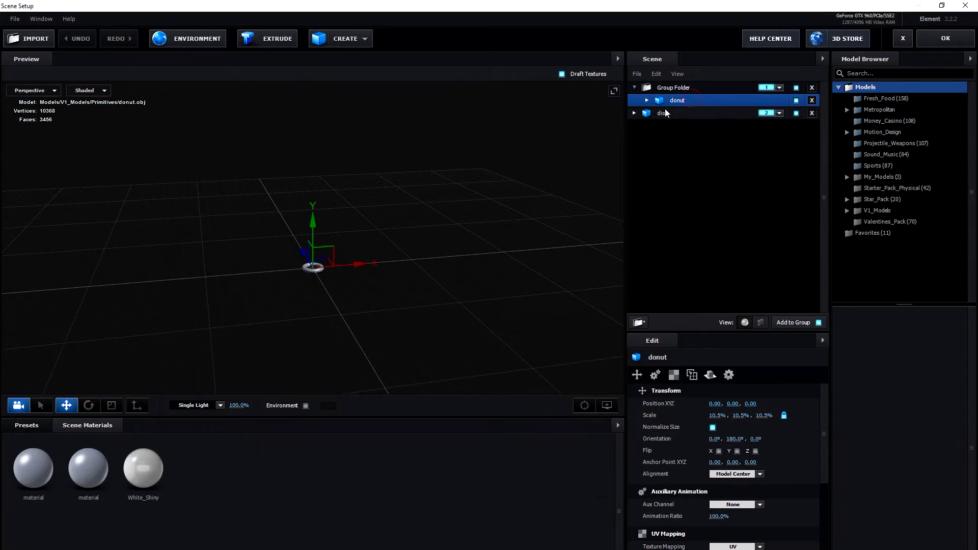
left_click(722, 89)
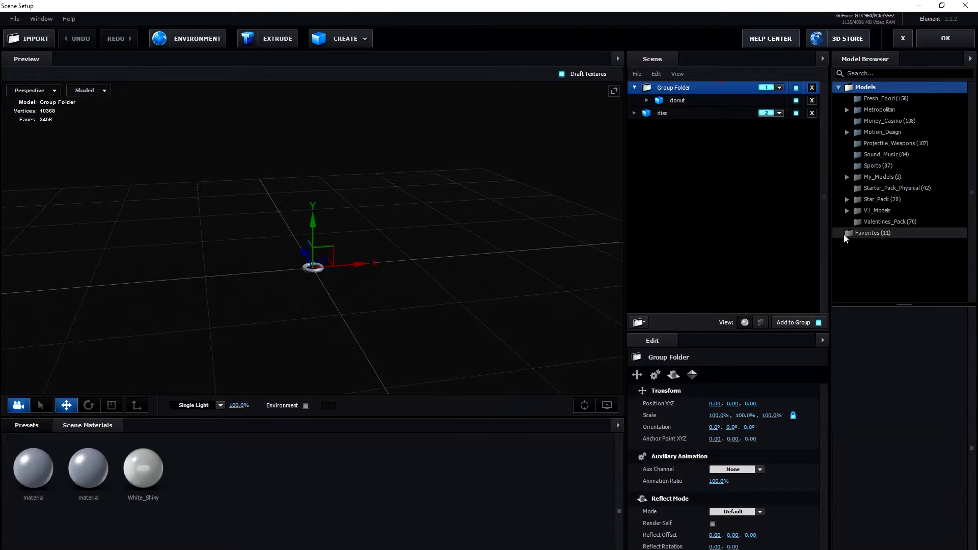
left_click(846, 212)
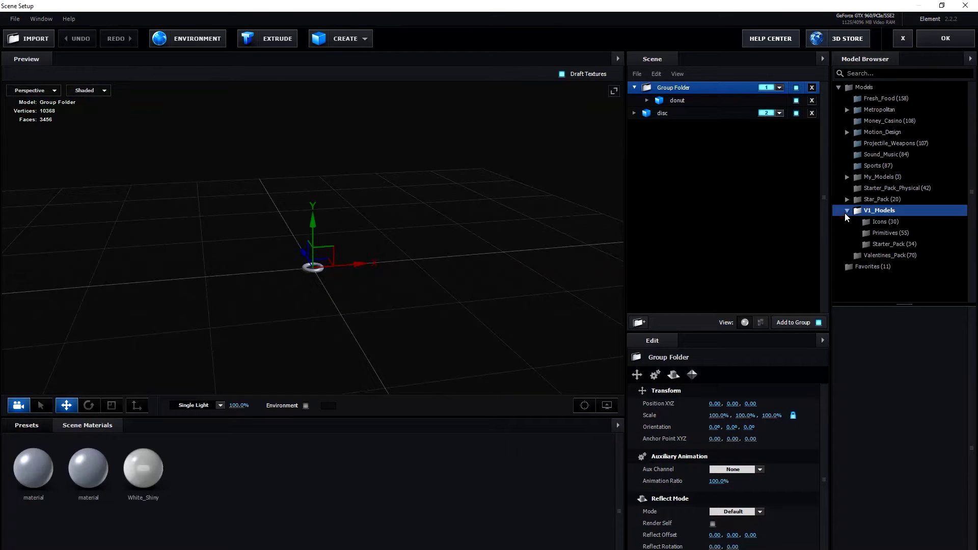
left_click(885, 232)
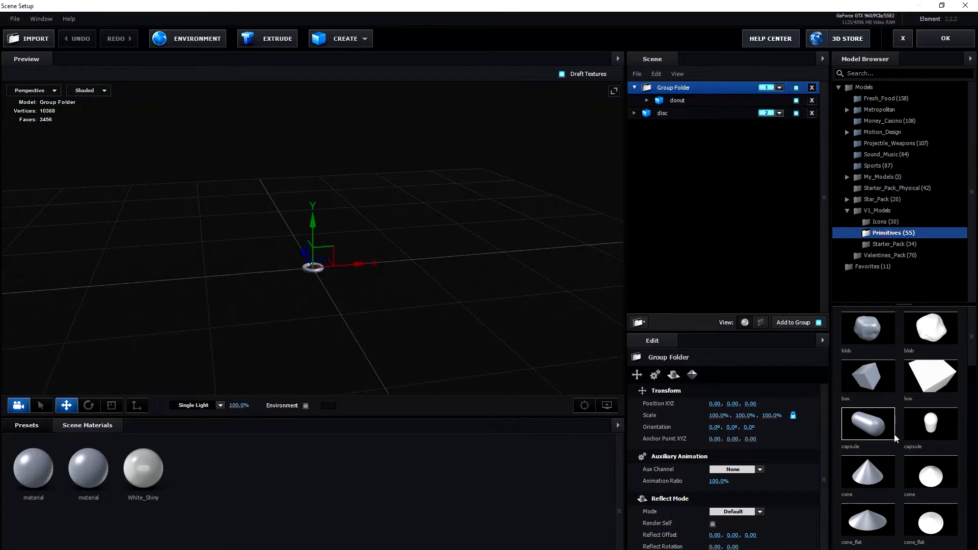
left_click(872, 375)
- Scale the box to 8.0%, hide the donut and apply the Element scene
left_click_drag(719, 416, 645, 430)
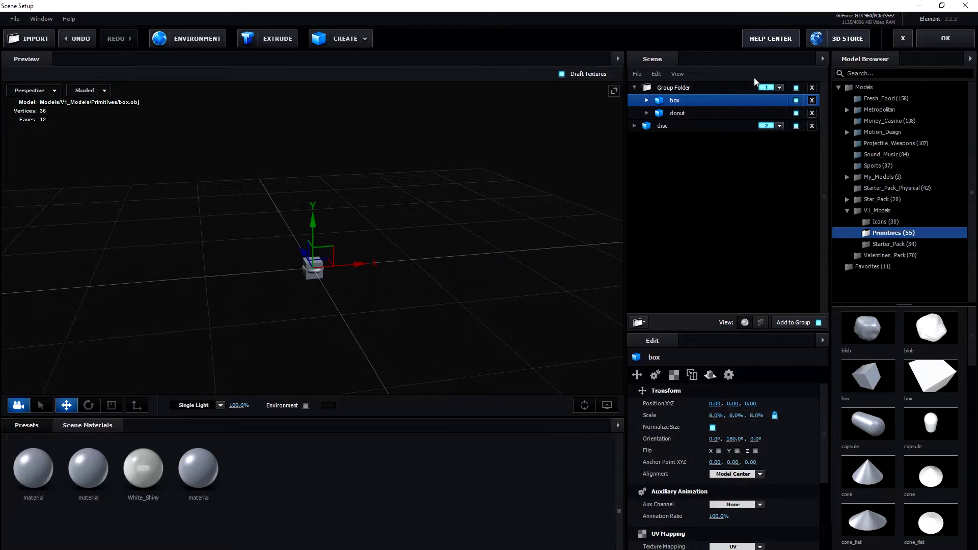
left_click(796, 113)
left_click(943, 40)
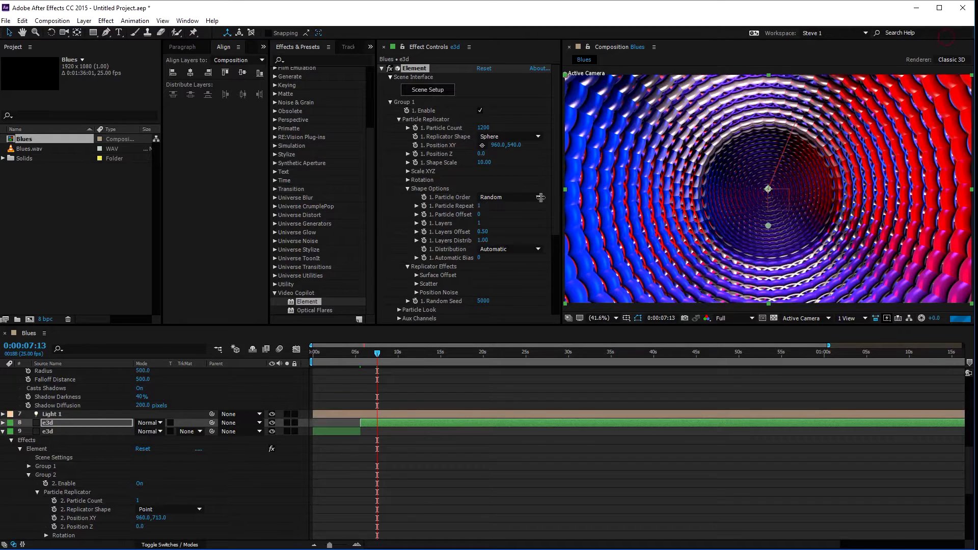
- Preview the box sphere from 0:00:07:13 and the donut-to-box switch from 0:00:05:02
key("space")
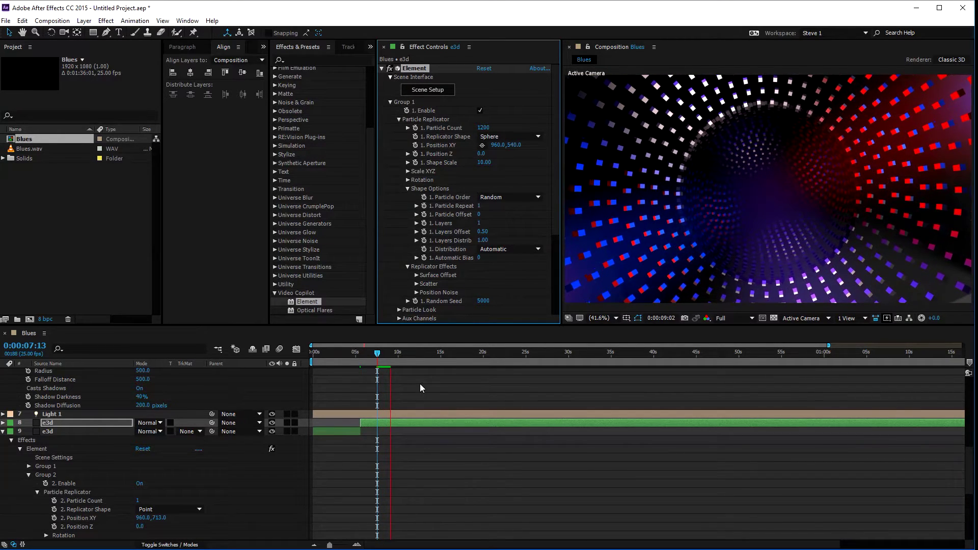
left_click(356, 355)
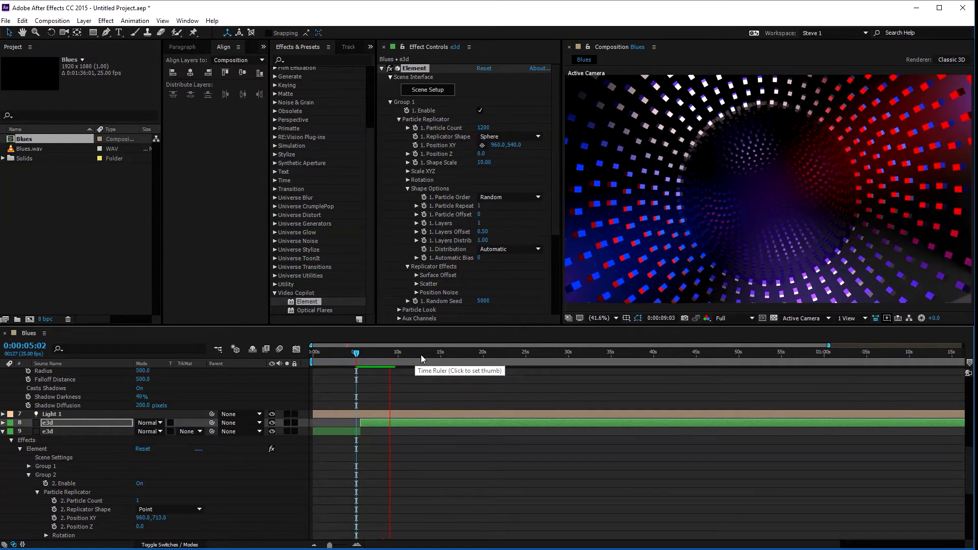
key("space")
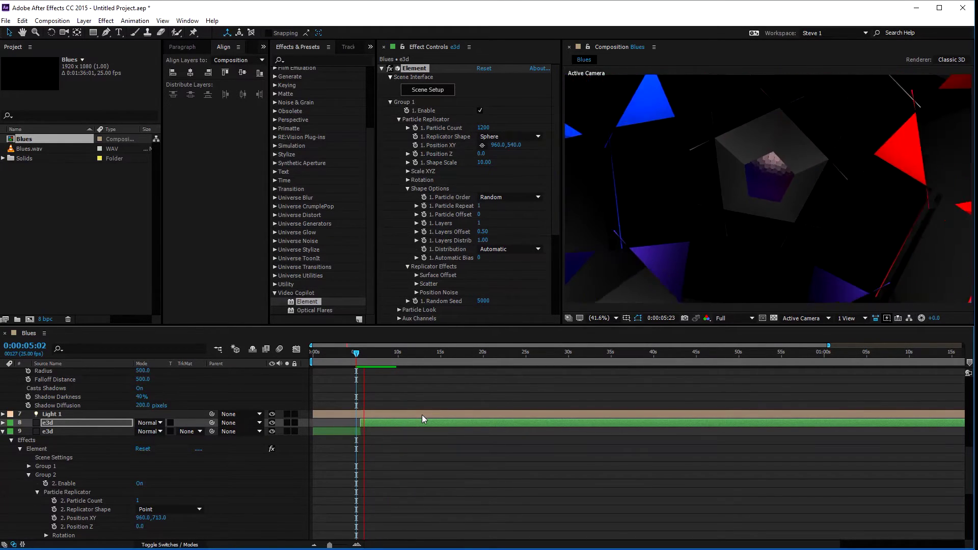
- At 0:00:17:01, use the four-view layout's Right view to move Camera 1 outside the sphere, to about X -451, Y -16
scroll(479, 407, "up", 3)
scroll(472, 399, "up", 6)
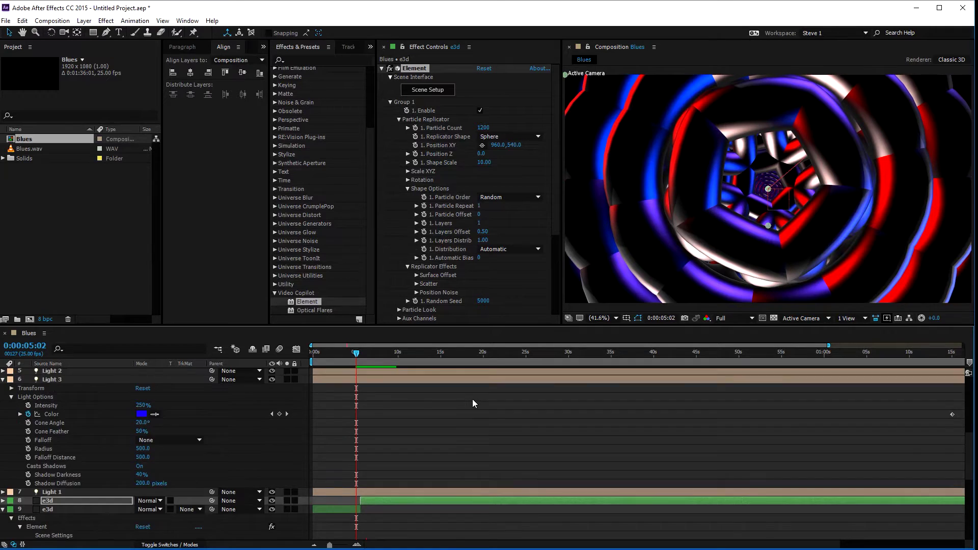
left_click(385, 353)
left_click(457, 355)
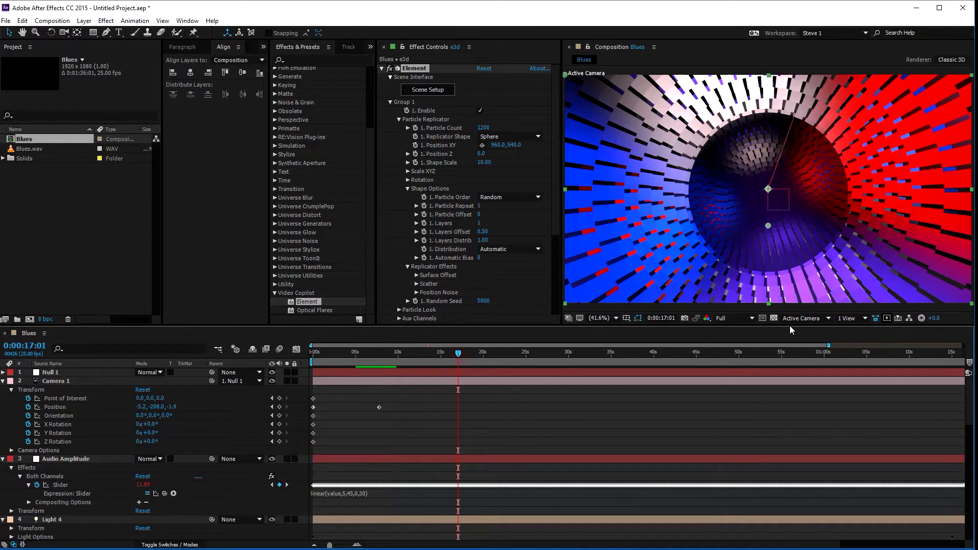
left_click(856, 318)
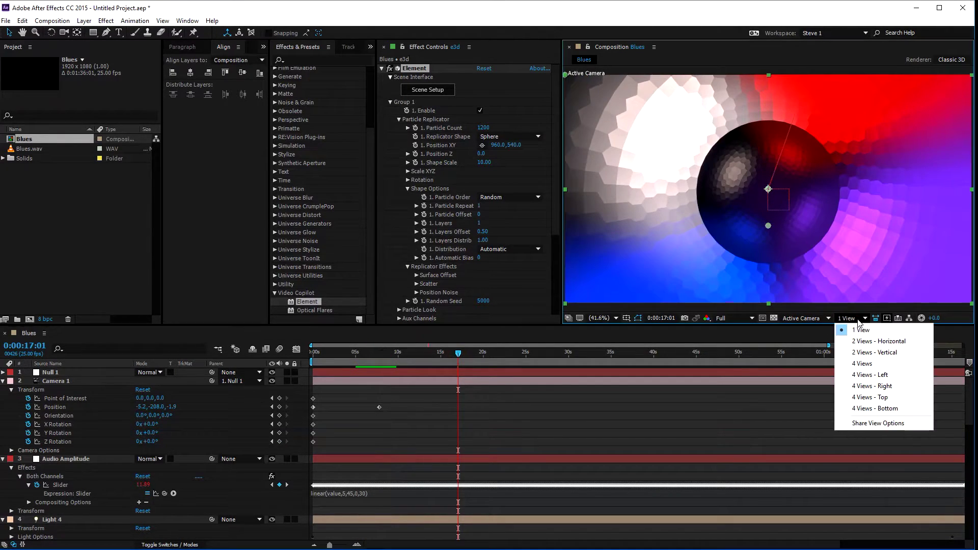
left_click(867, 365)
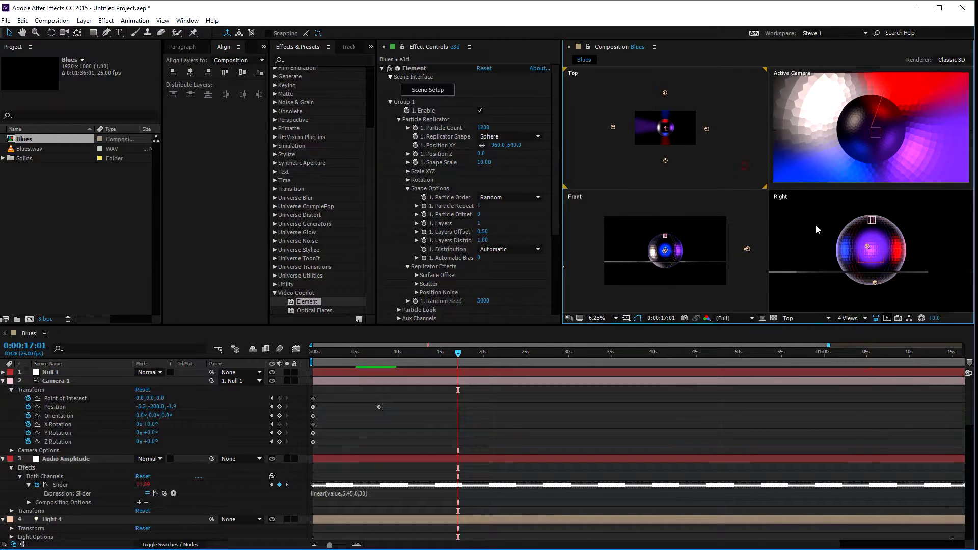
left_click(549, 380)
left_click_drag(876, 223, 933, 249)
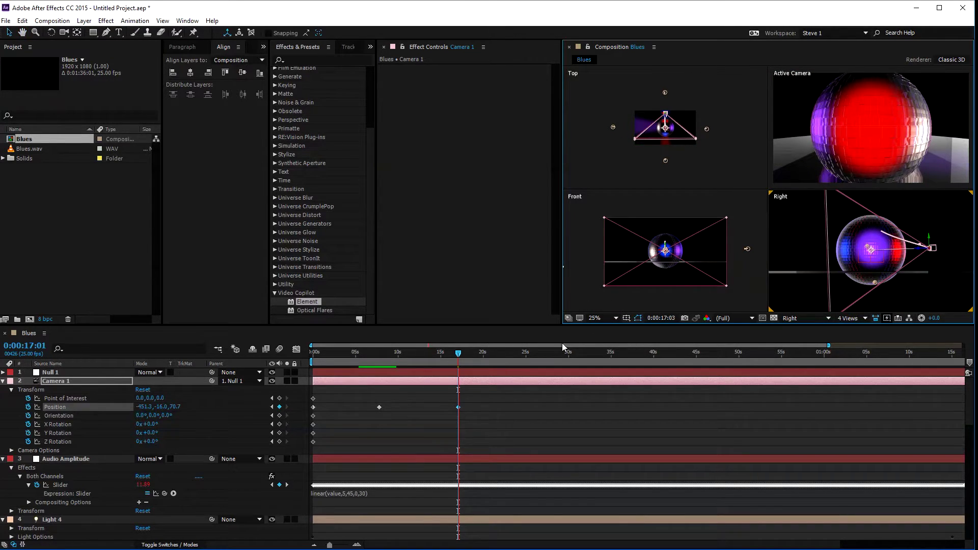
- Return to a single Active Camera view and preview the new camera position from 0:00:17:01
left_click(795, 145)
left_click(862, 319)
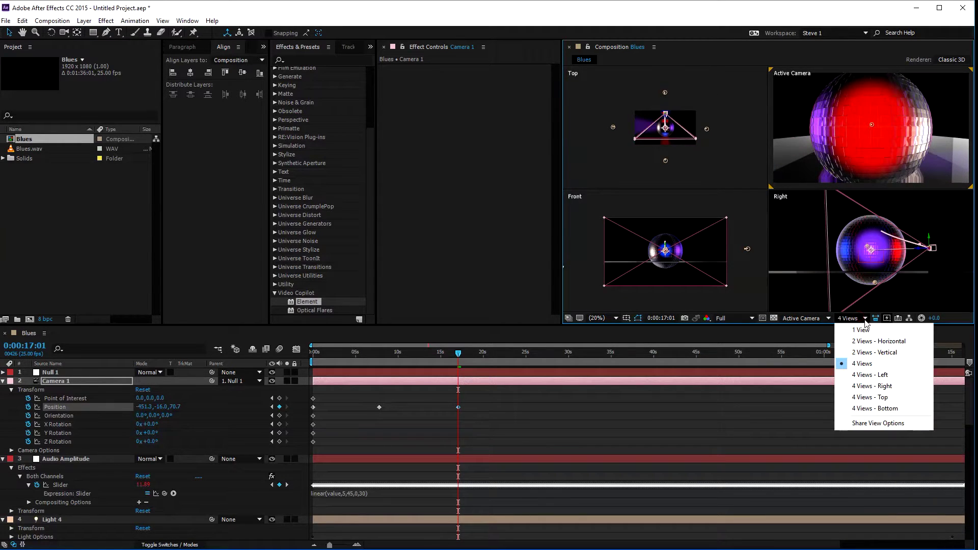
left_click(863, 330)
key("space")
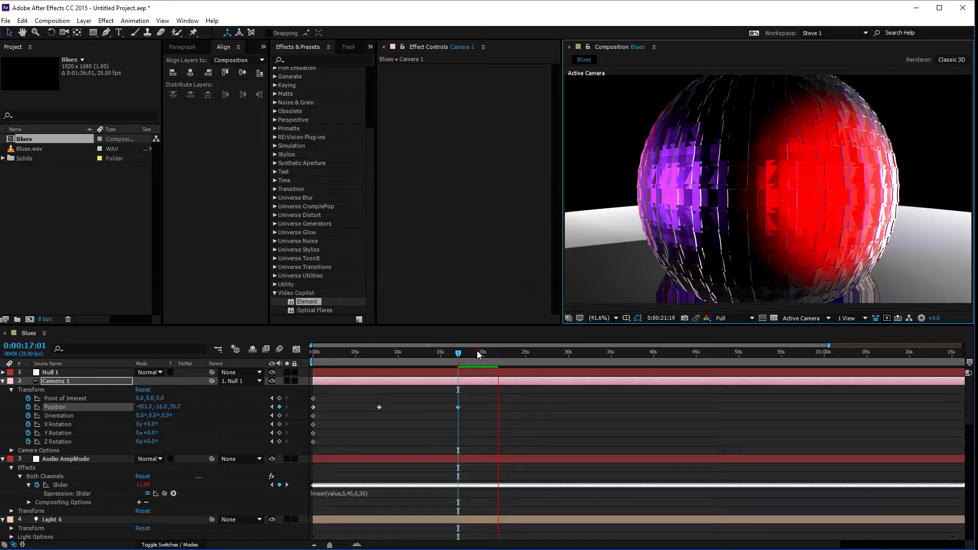
- At 0:00:25:00, change the upper e3d layer's Group 1 Replicator Shape to 3D Grid
left_click(526, 391)
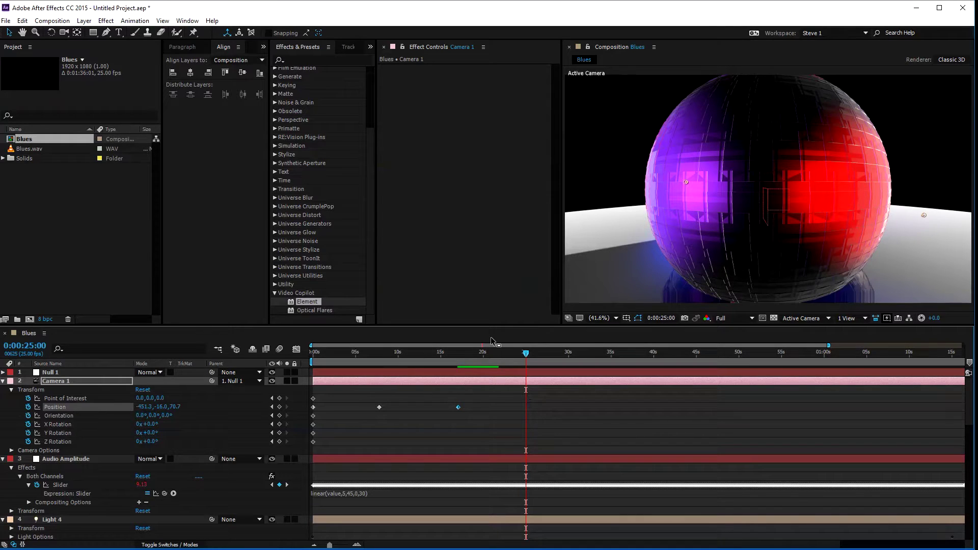
scroll(617, 485, "down", 10)
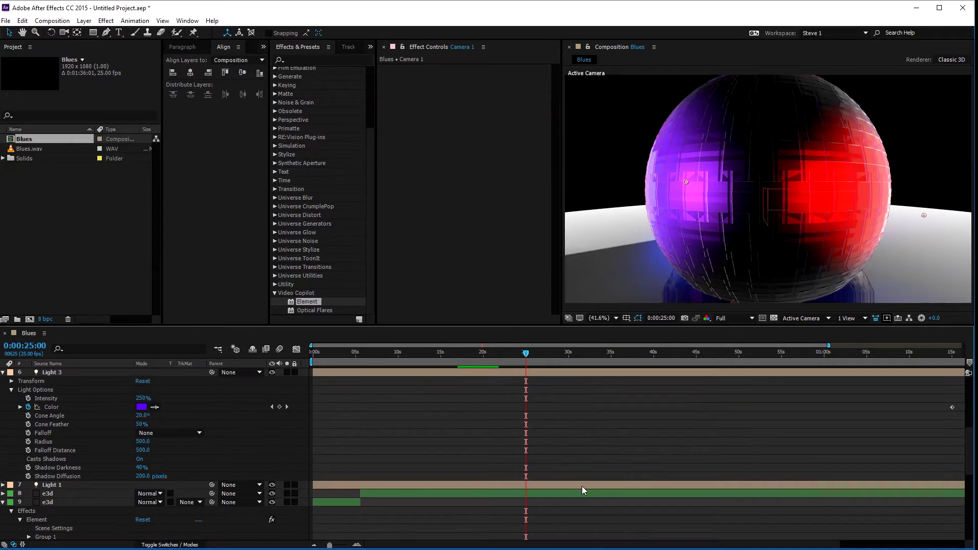
left_click(561, 492)
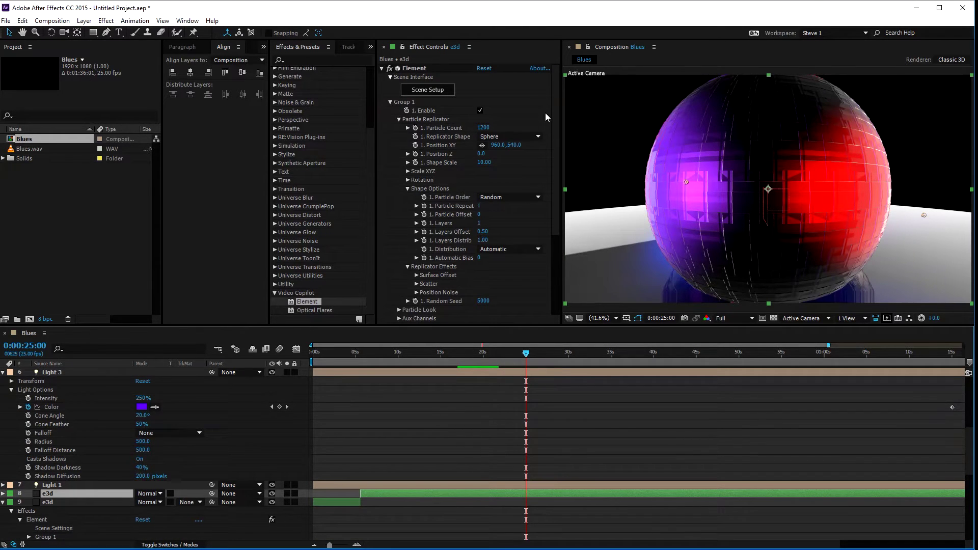
left_click(534, 137)
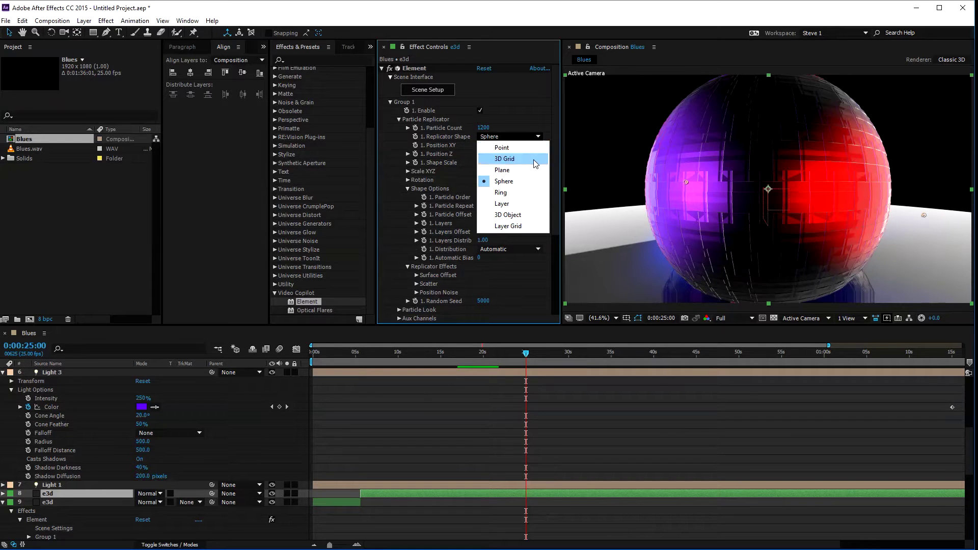
left_click(533, 159)
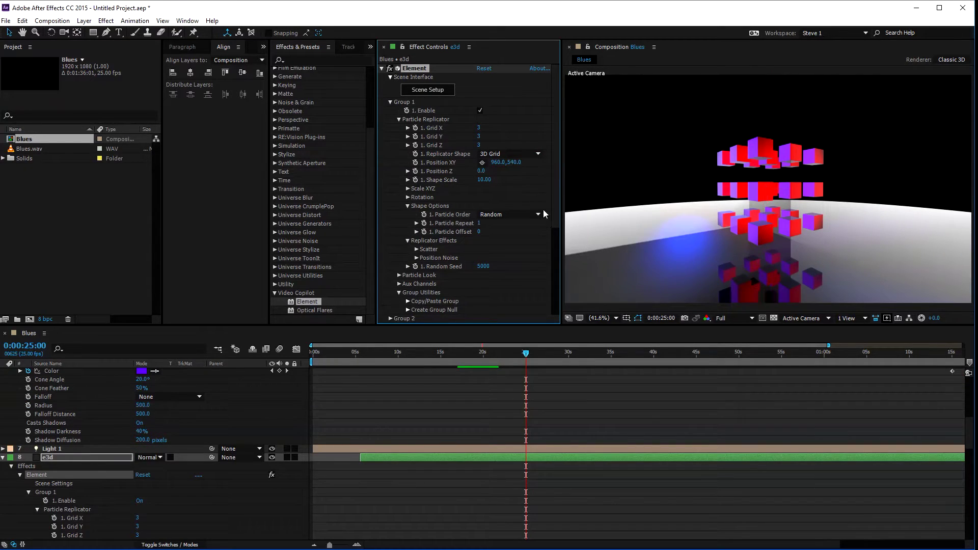
- Preview the box grid briefly and set Group 1's Grid X, Grid Y and Grid Z to 8
key("space")
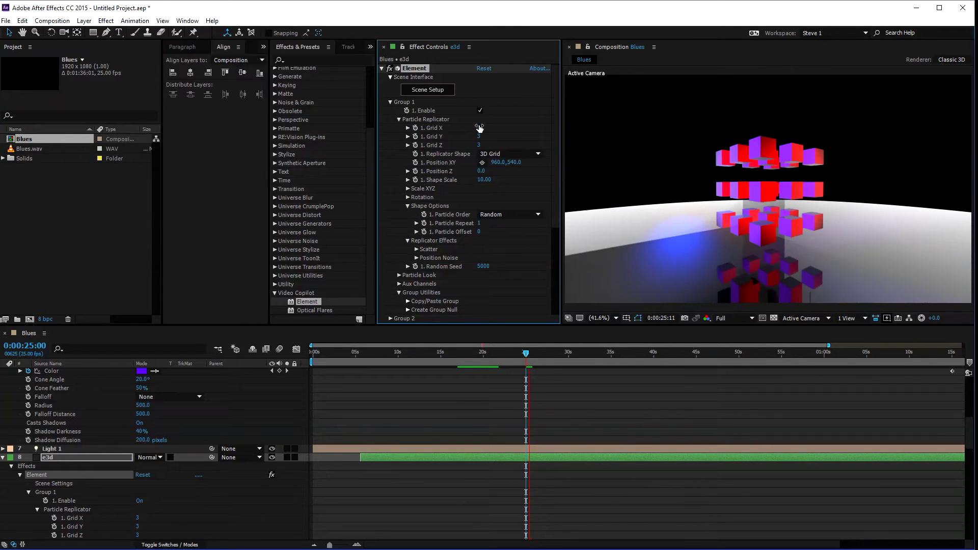
key("space")
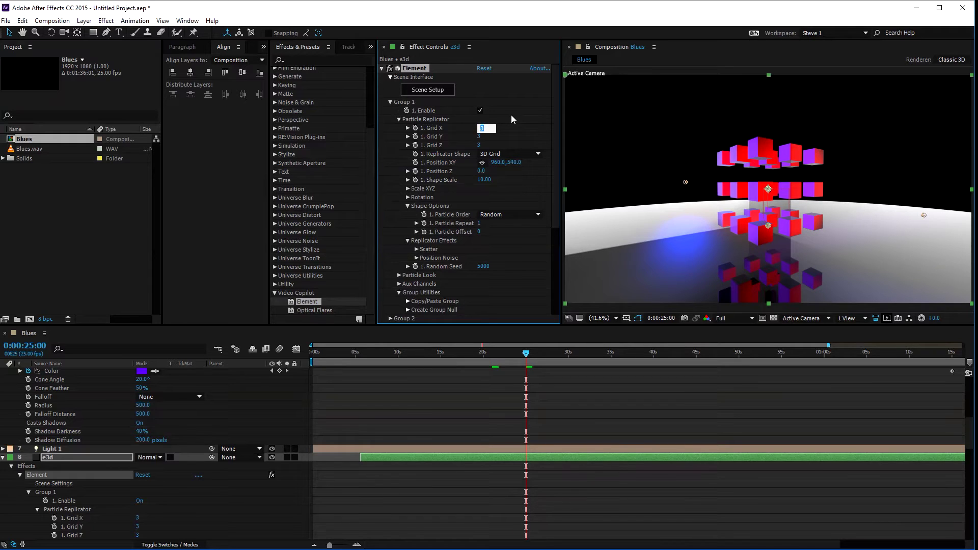
key("Tab")
type("8")
key("Tab")
type("8")
key("Tab")
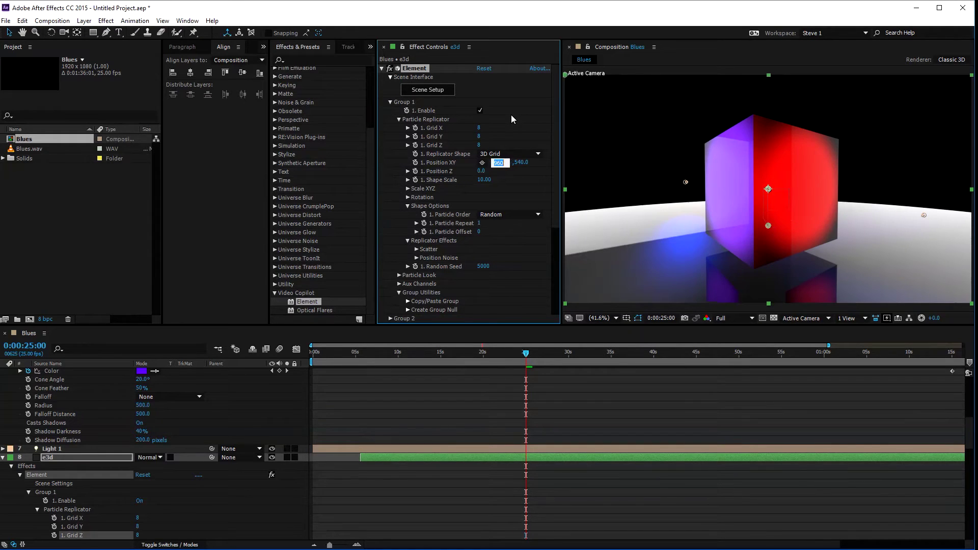
- Adjust the spread of the Group 1 grid by setting its Shape Scale to 20
left_click_drag(609, 180, 658, 178)
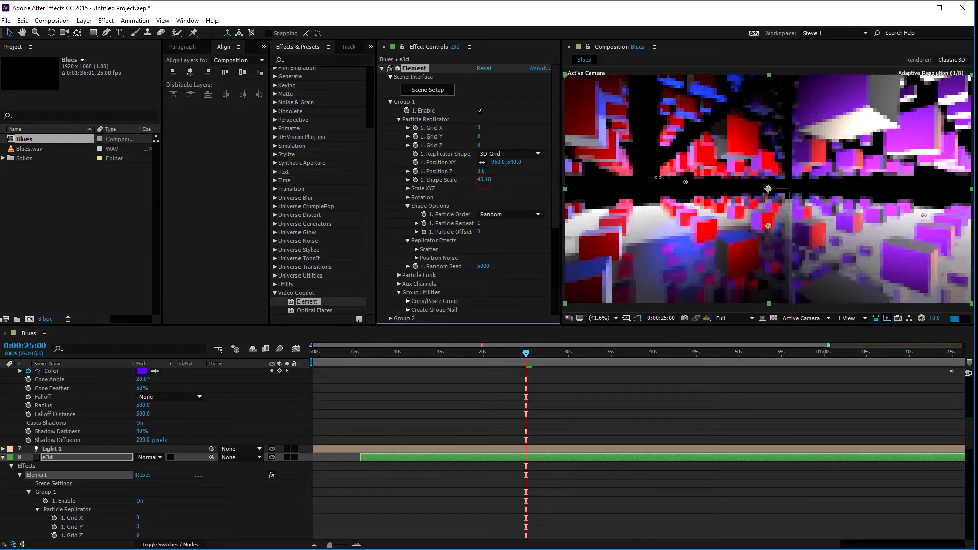
key("space")
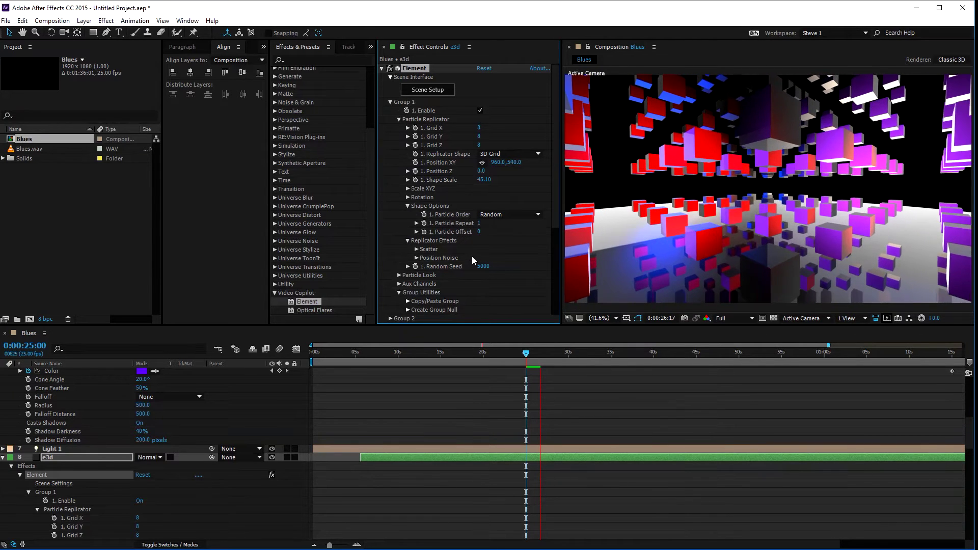
left_click(485, 180)
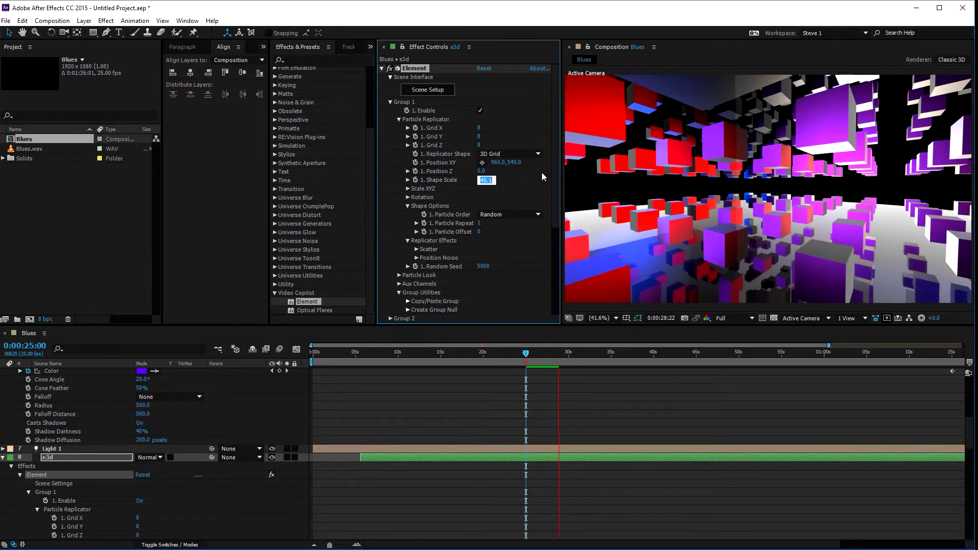
type("20")
key("Return")
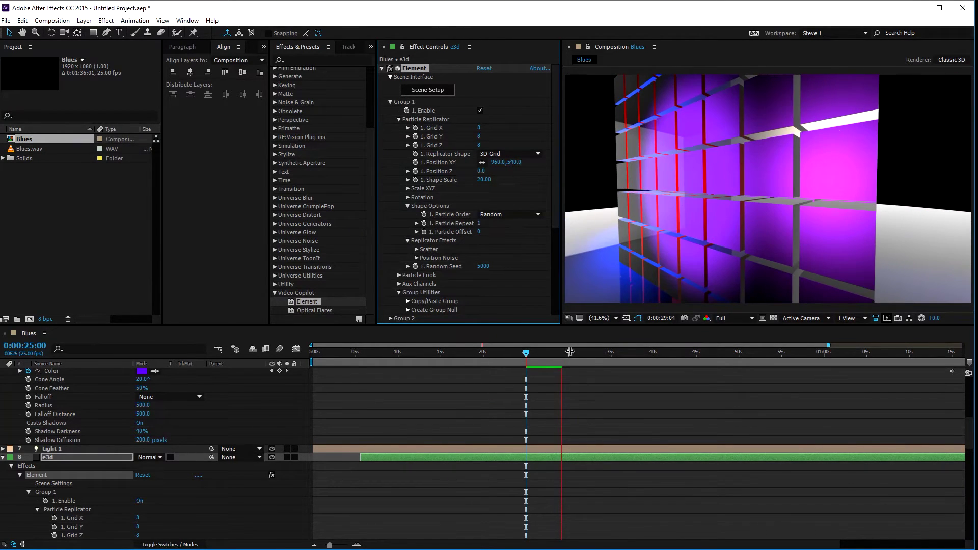
- Preview the audio-reactive box grid from 0:00:29:06
key("space")
key("space")
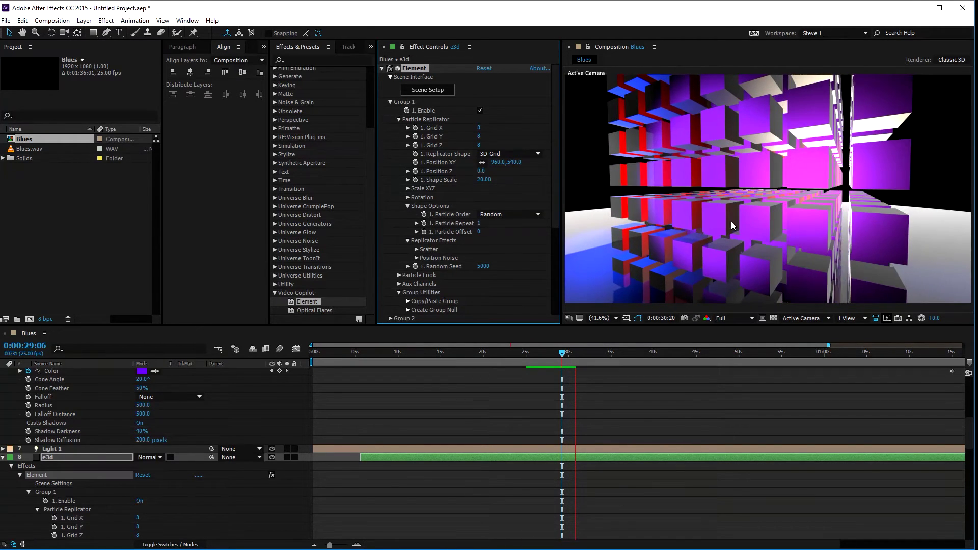
key("space")
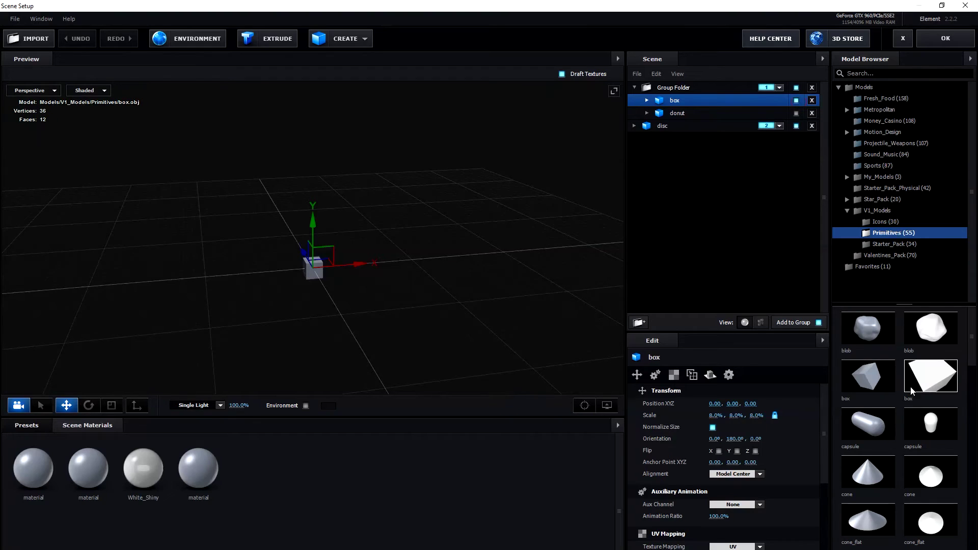
- Add the blob primitive to the Group Folder, scale it to 17.5%, apply the scene and preview the grid
left_click(867, 330)
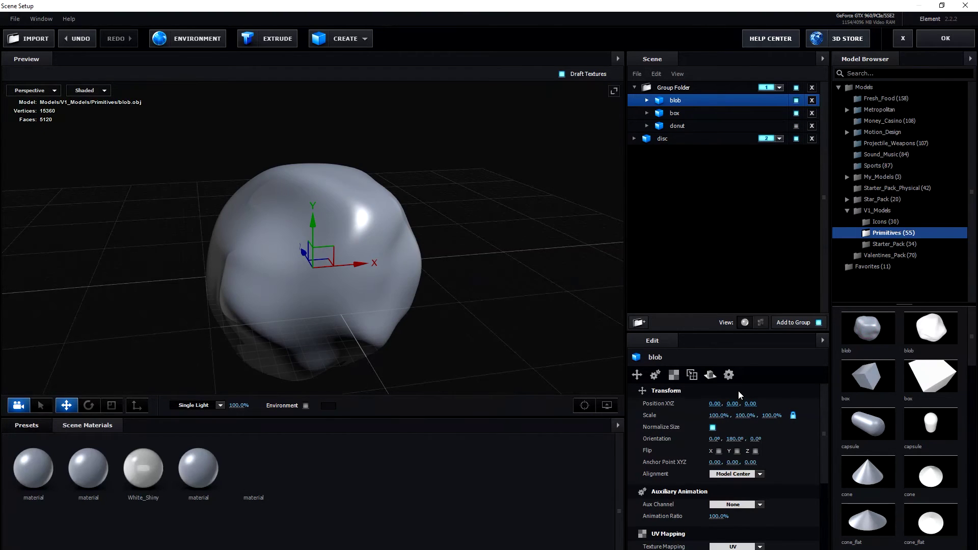
left_click_drag(655, 415, 658, 427)
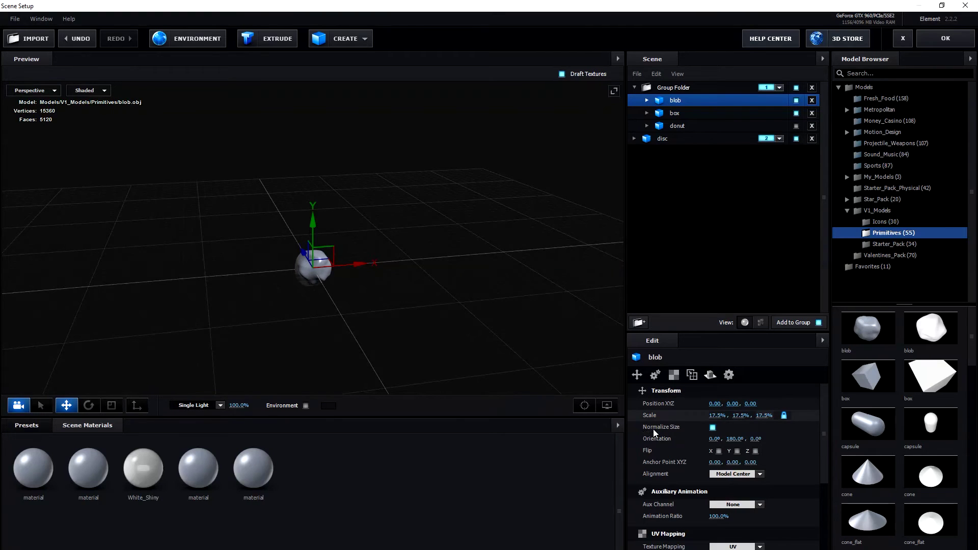
left_click(946, 39)
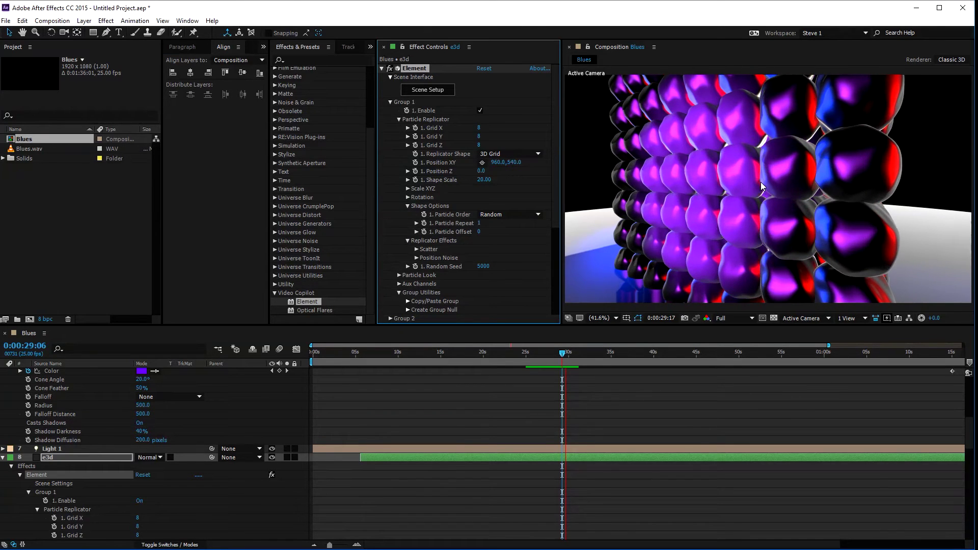
key("space")
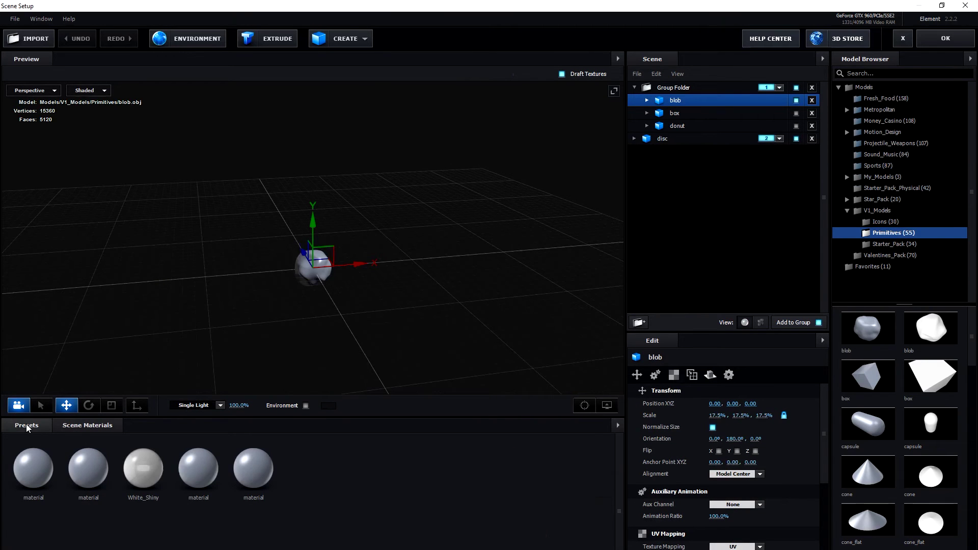
- In Scene Setup, apply the Chrome material from V1_Materials to the blob and inspect it up close
left_click(27, 425)
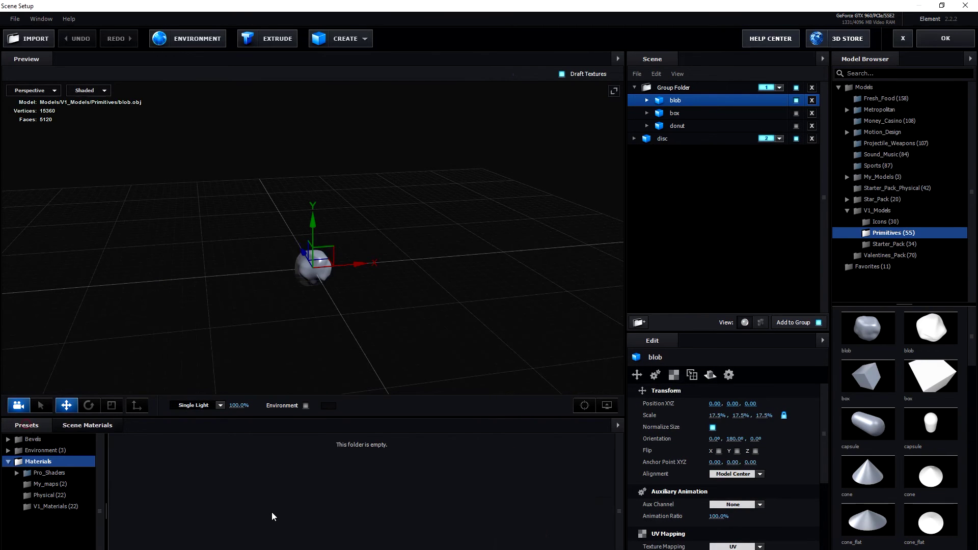
left_click(55, 507)
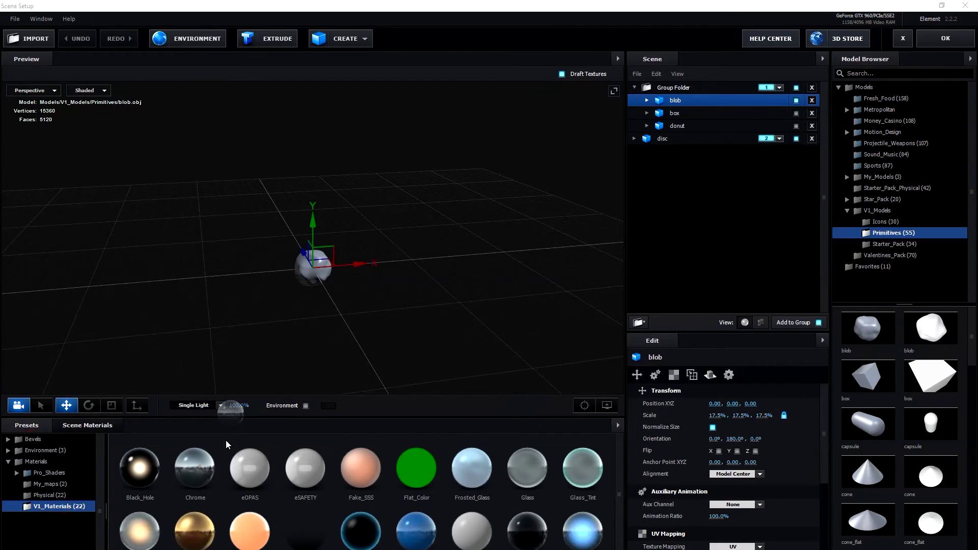
scroll(351, 286, "up", 5)
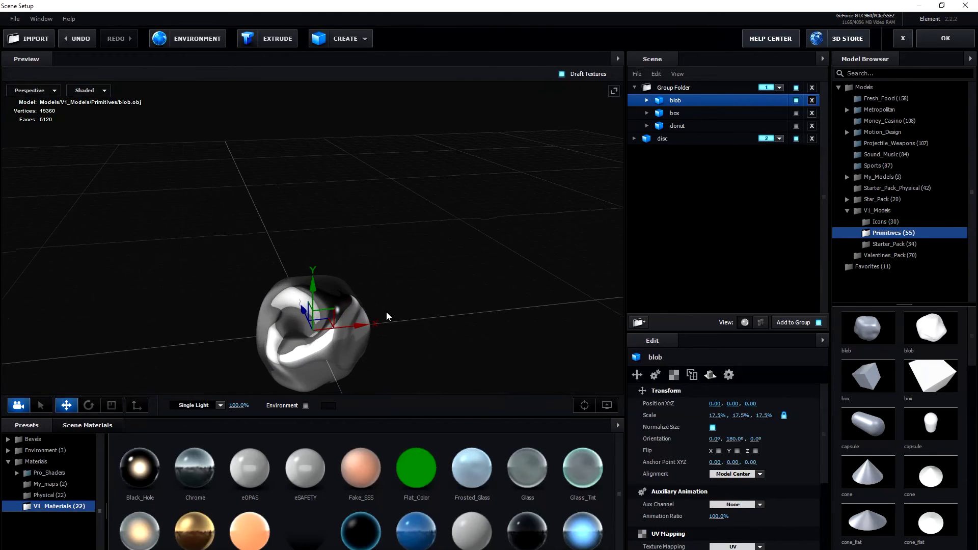
left_click_drag(387, 312, 538, 296)
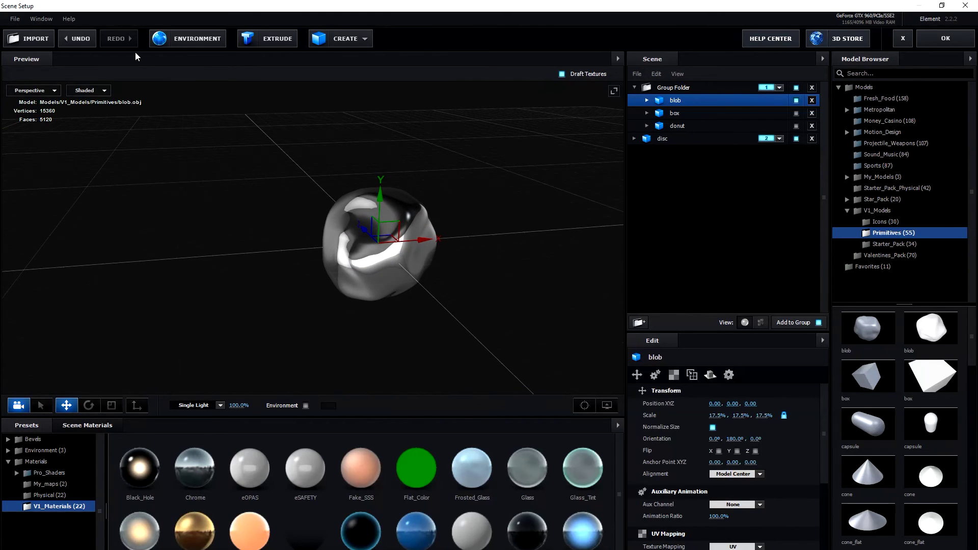
- Open the Element scene's environment map settings and preview the reflective blob grid from 0:00:52:21
left_click(194, 41)
left_click(551, 234)
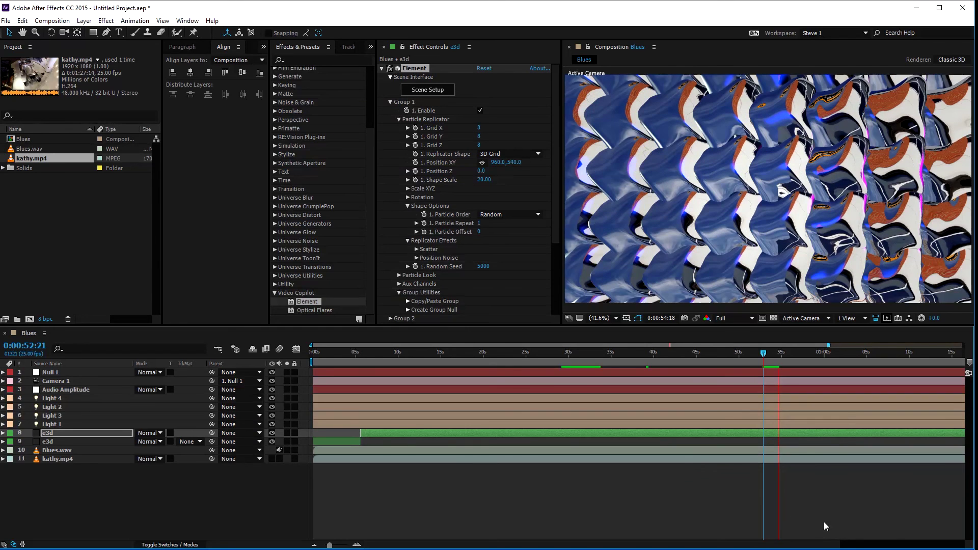
key("space")
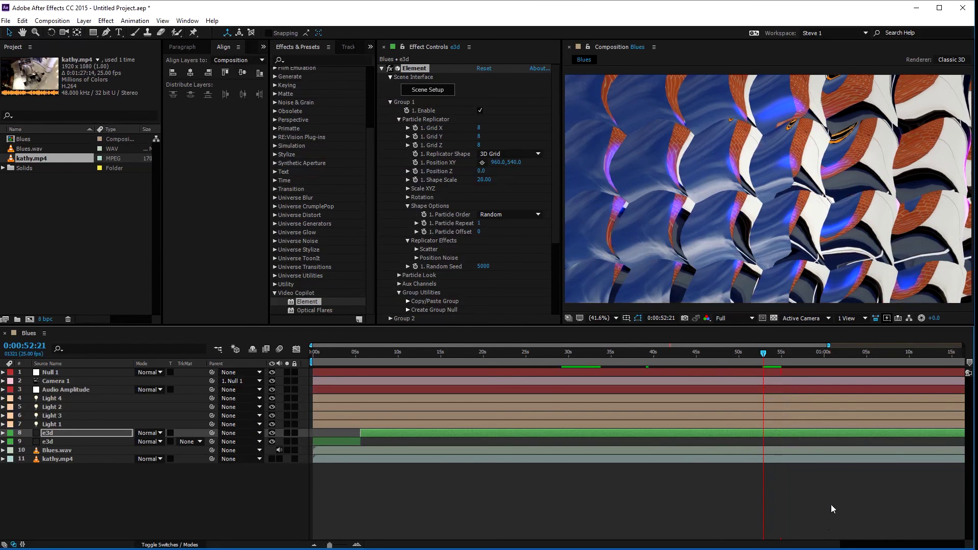